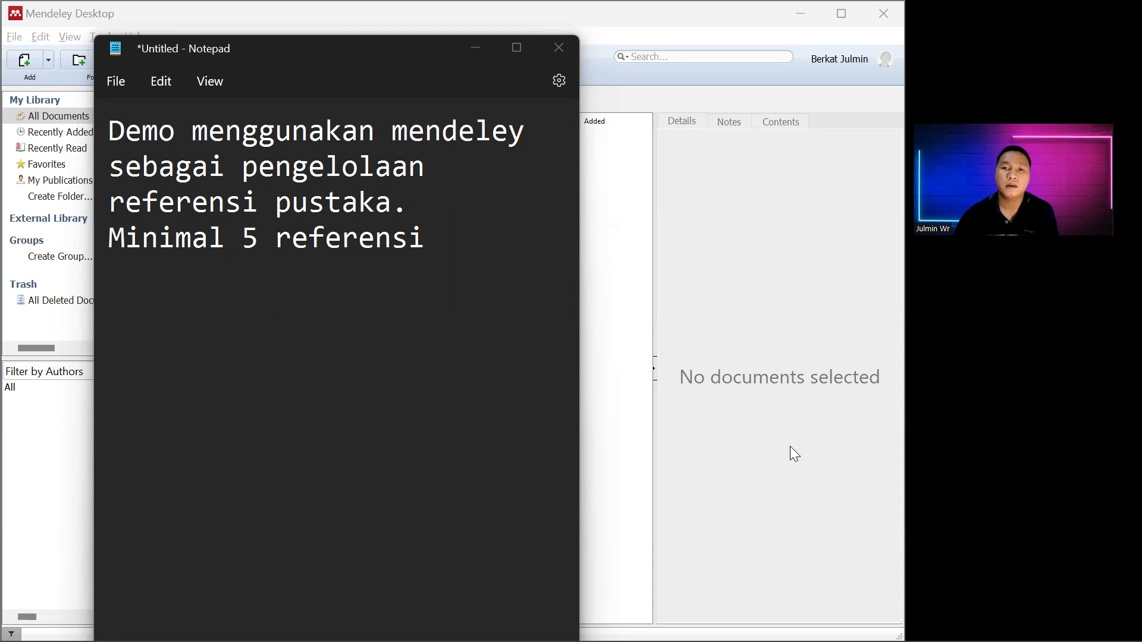
# Bring Mendeley Desktop to the front and check whether the MS Word plugin is installed
pyautogui.click(745, 450)
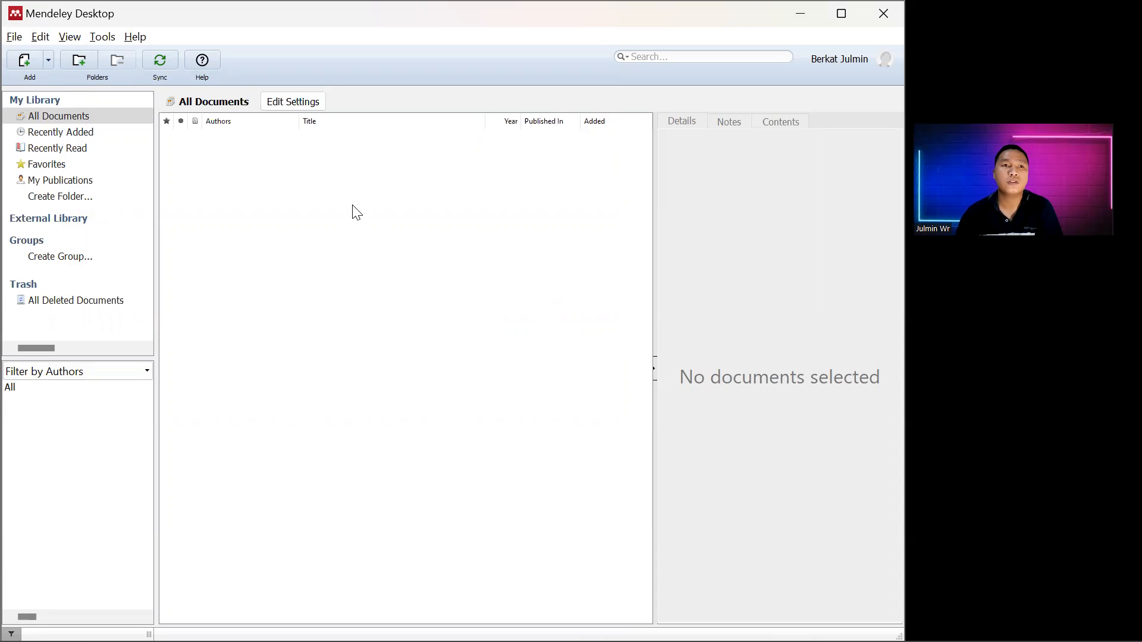
pyautogui.click(103, 37)
pyautogui.click(135, 37)
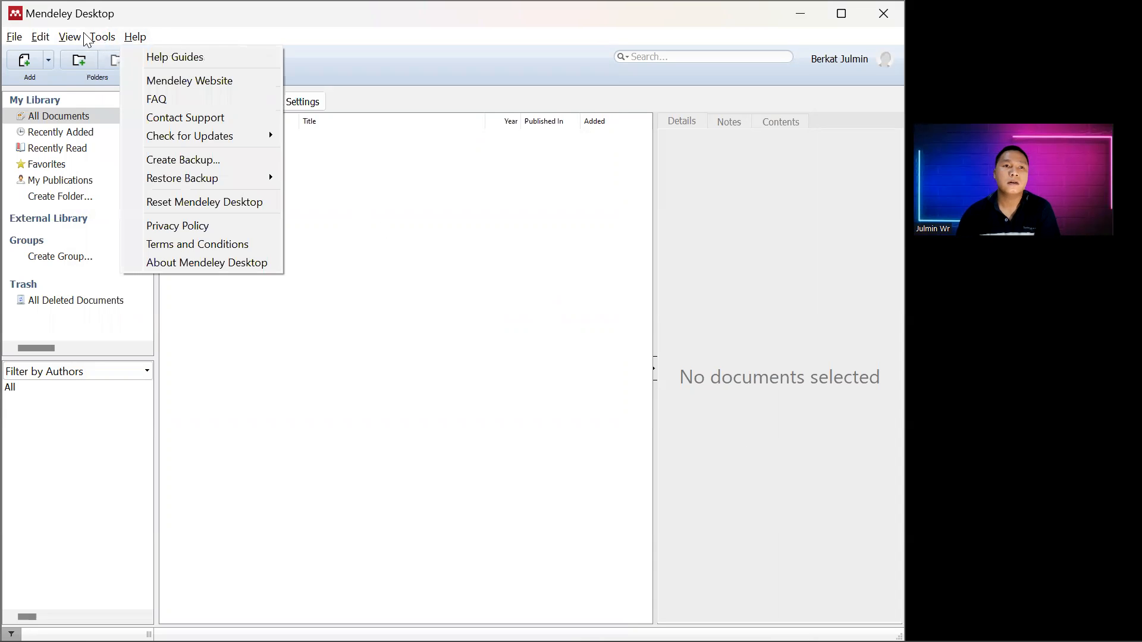
pyautogui.moveTo(103, 37)
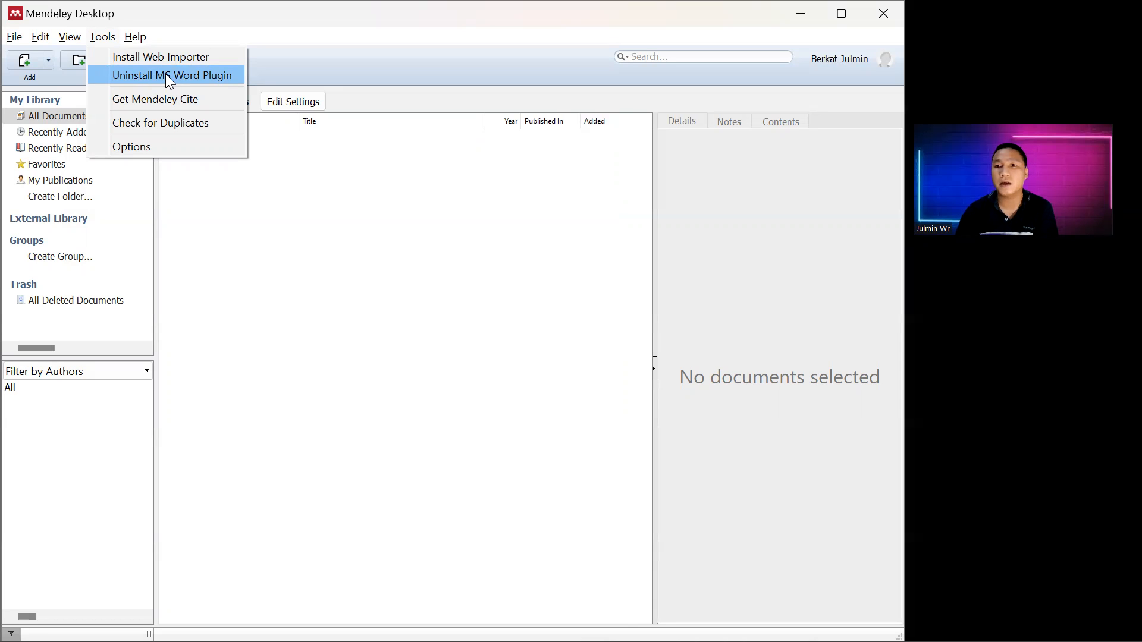
pyautogui.click(341, 207)
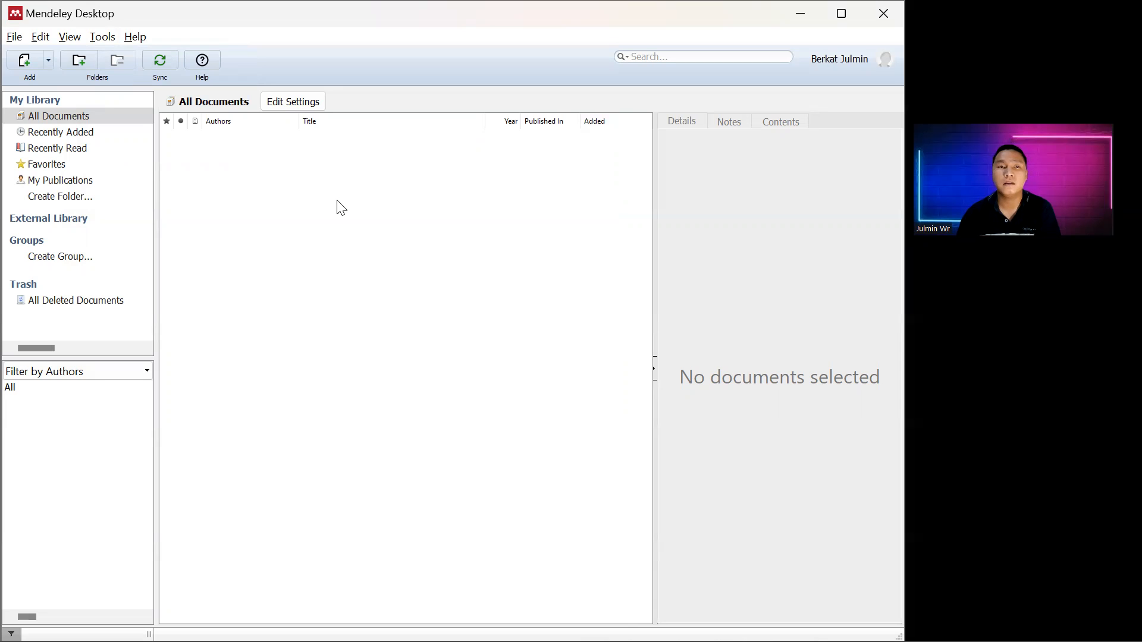
# Add all six journal PDFs from the Documents > Jurnal folder to the Mendeley library
pyautogui.click(31, 72)
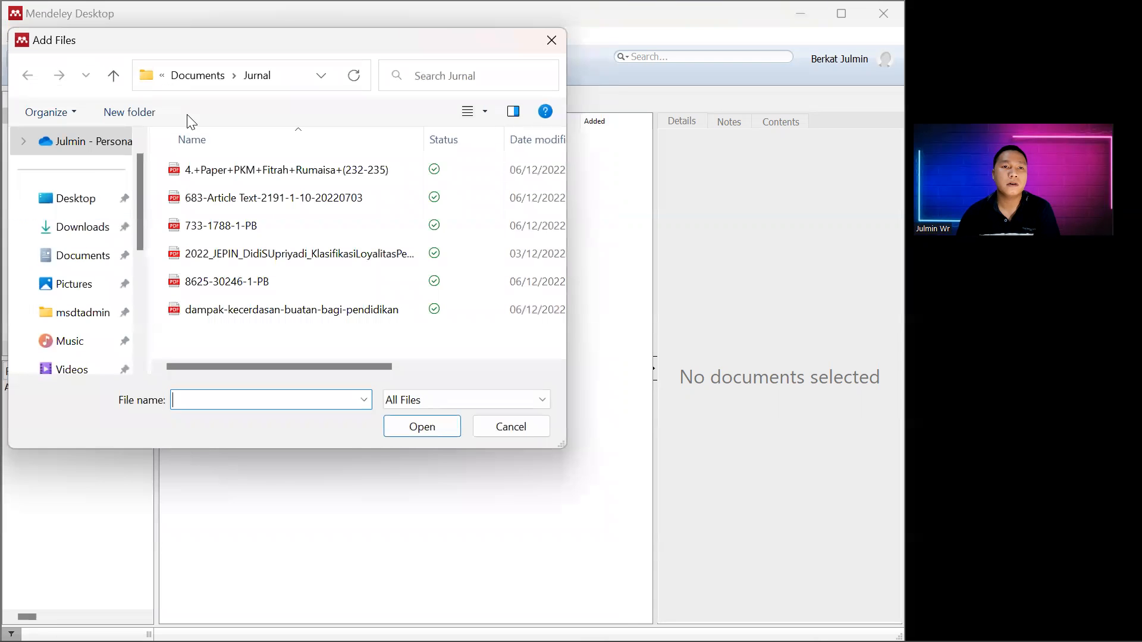
pyautogui.click(269, 169)
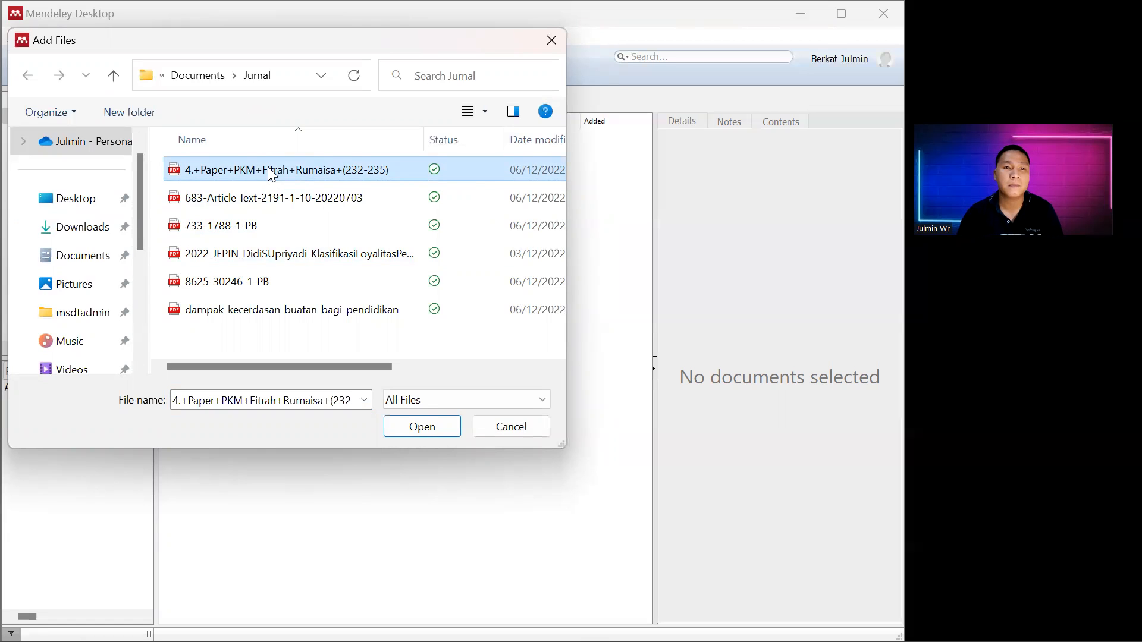
pyautogui.hotkey('shift', 'Down')
pyautogui.hotkey('shift', 'Down')
pyautogui.hotkey('shift', 'Down')
pyautogui.hotkey('shift', 'Down')
pyautogui.hotkey('shift', 'Down')
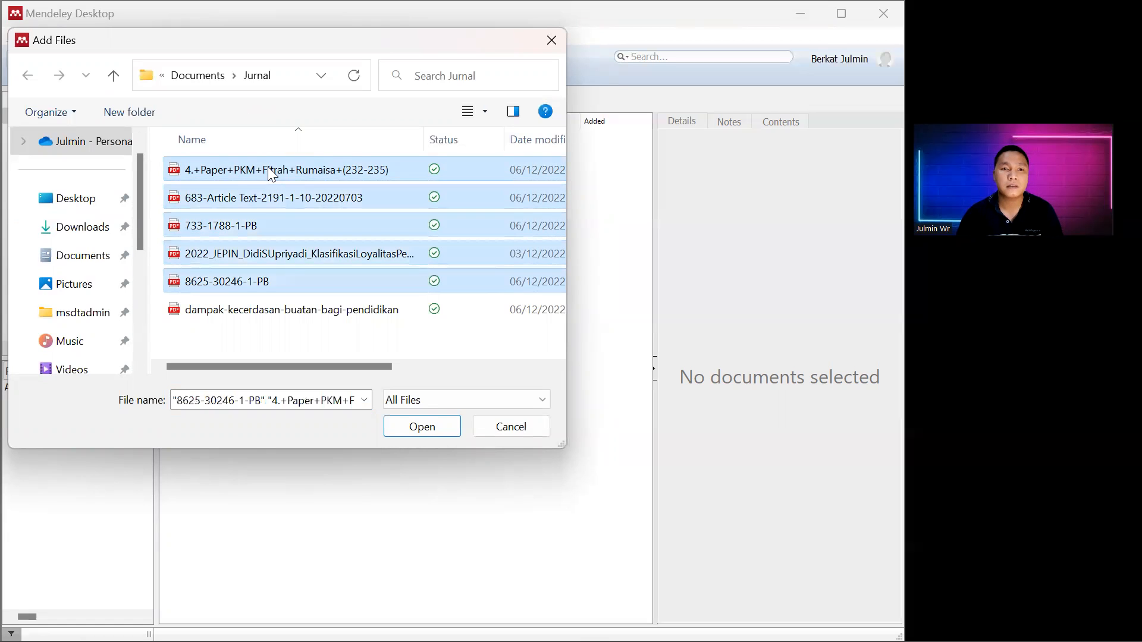
pyautogui.click(417, 426)
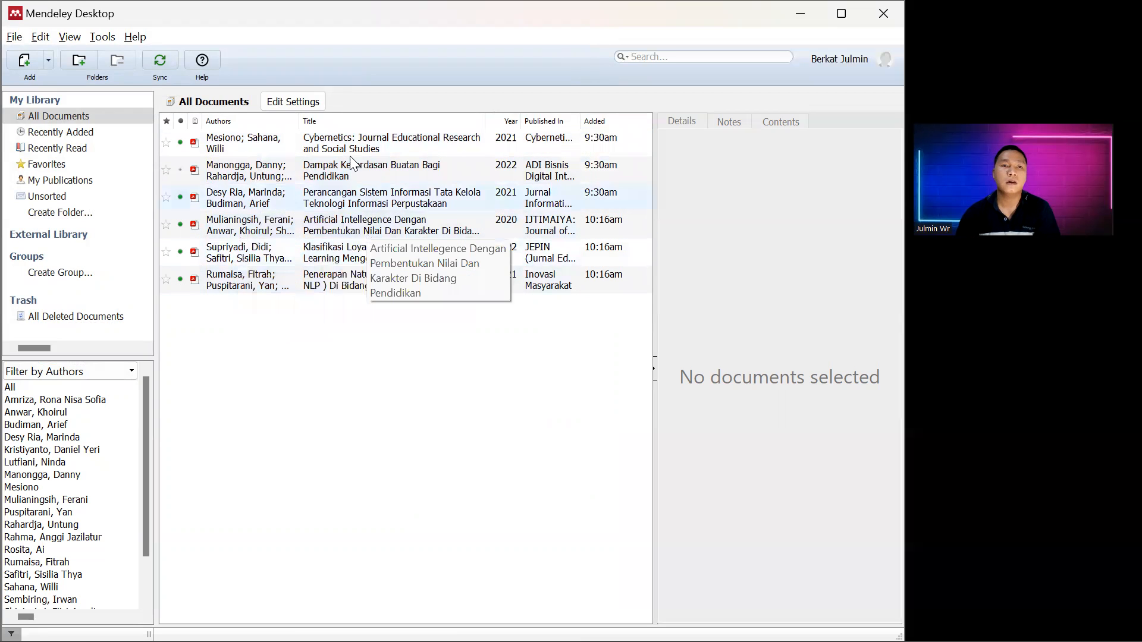
# Review the bibliographic details of the "Cybernetics: Journal Educational Research and Social Studies" and "Dampak Kecerdasan Buatan Bagi Pendidikan" entries
pyautogui.click(298, 148)
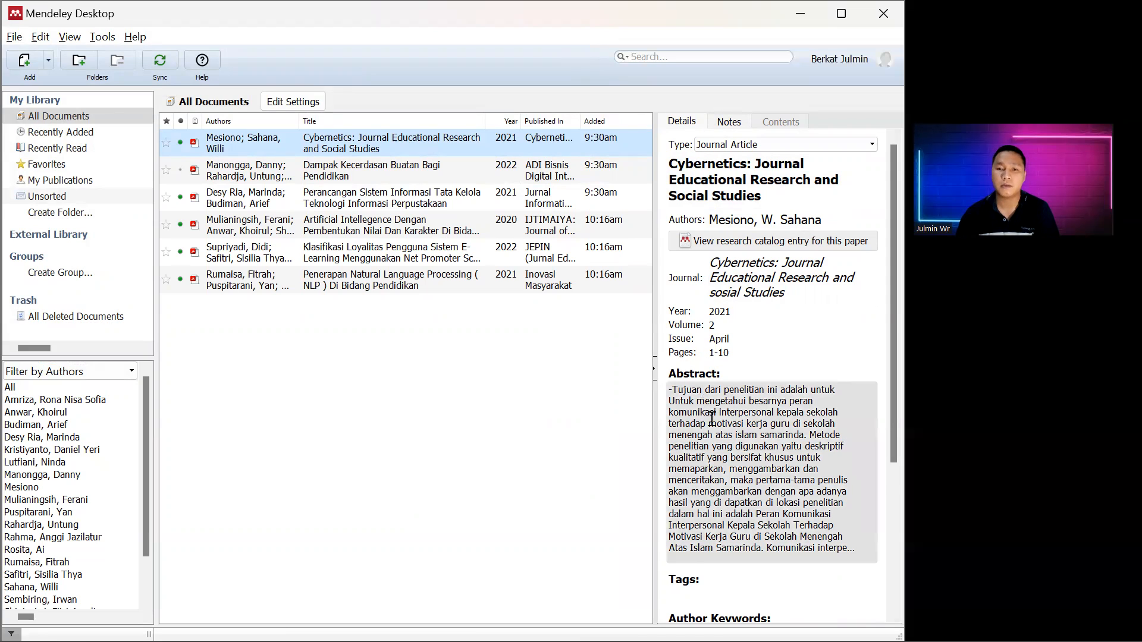
pyautogui.scroll(-4, 712, 419)
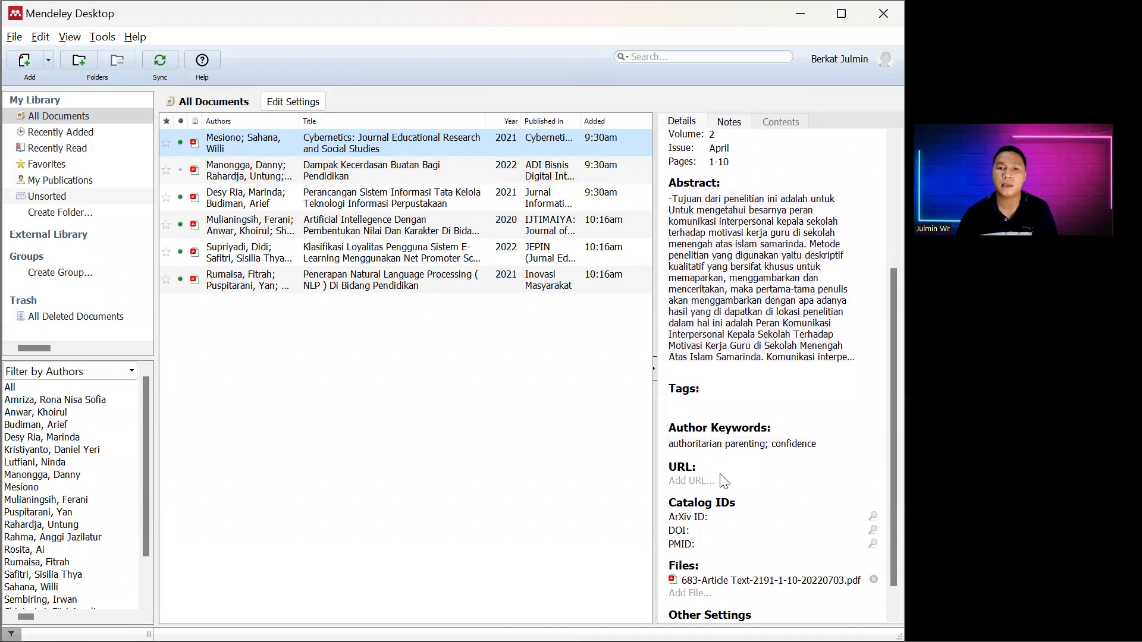
pyautogui.scroll(-1, 724, 481)
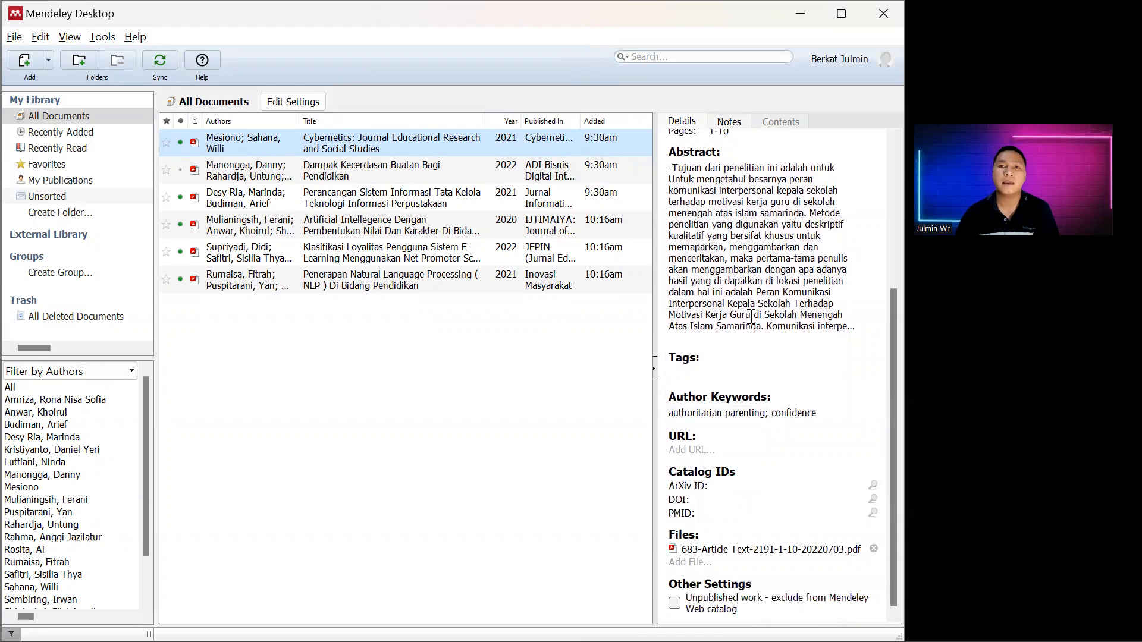
pyautogui.click(378, 173)
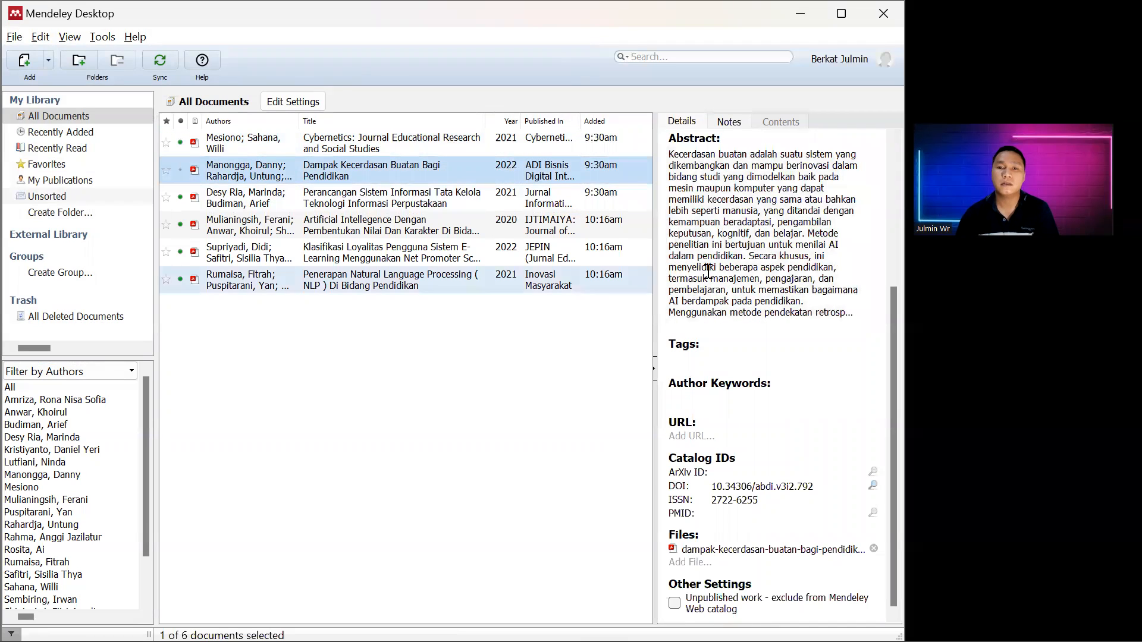
pyautogui.scroll(5, 708, 272)
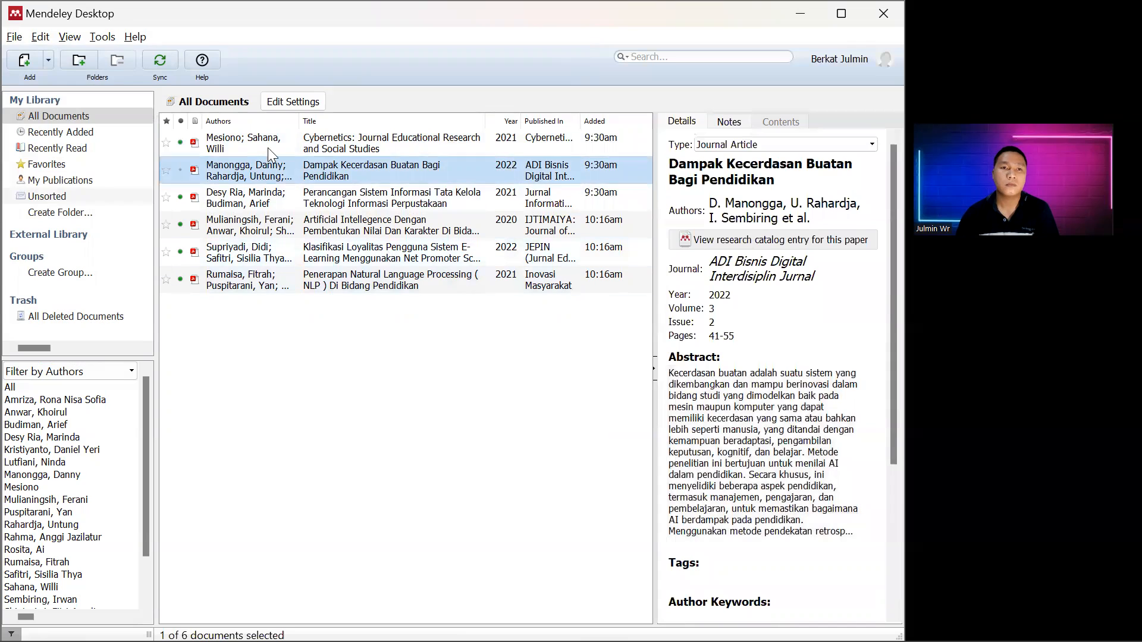
pyautogui.click(253, 144)
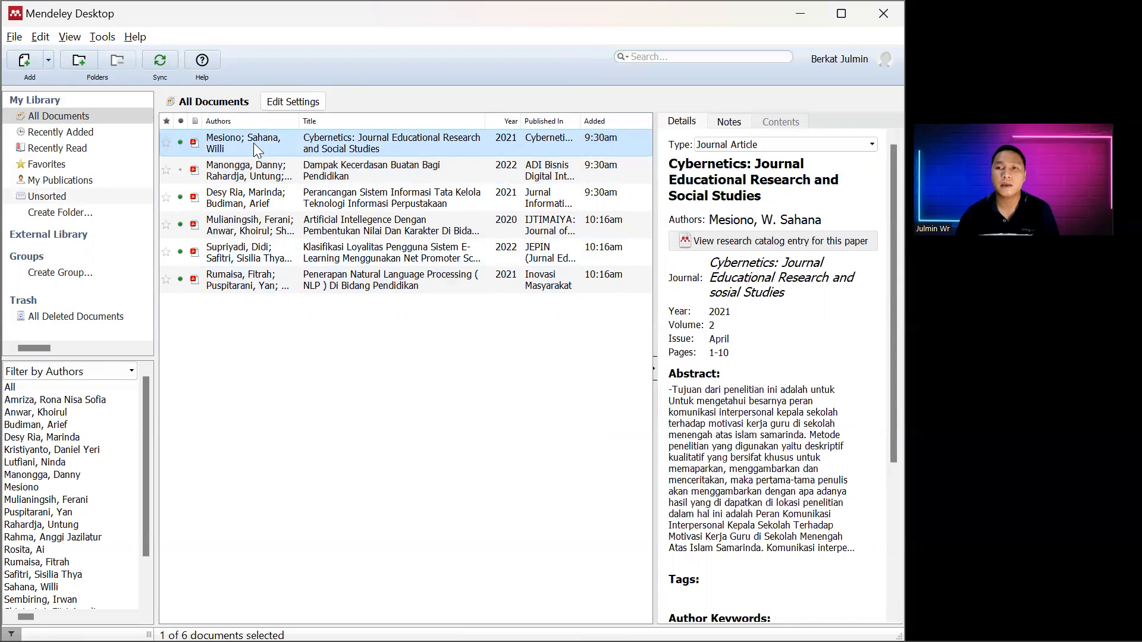
# Switch to the blank Word document and locate the Mendeley Cite-O-Matic Insert Citation command
pyautogui.moveTo(450, 613)
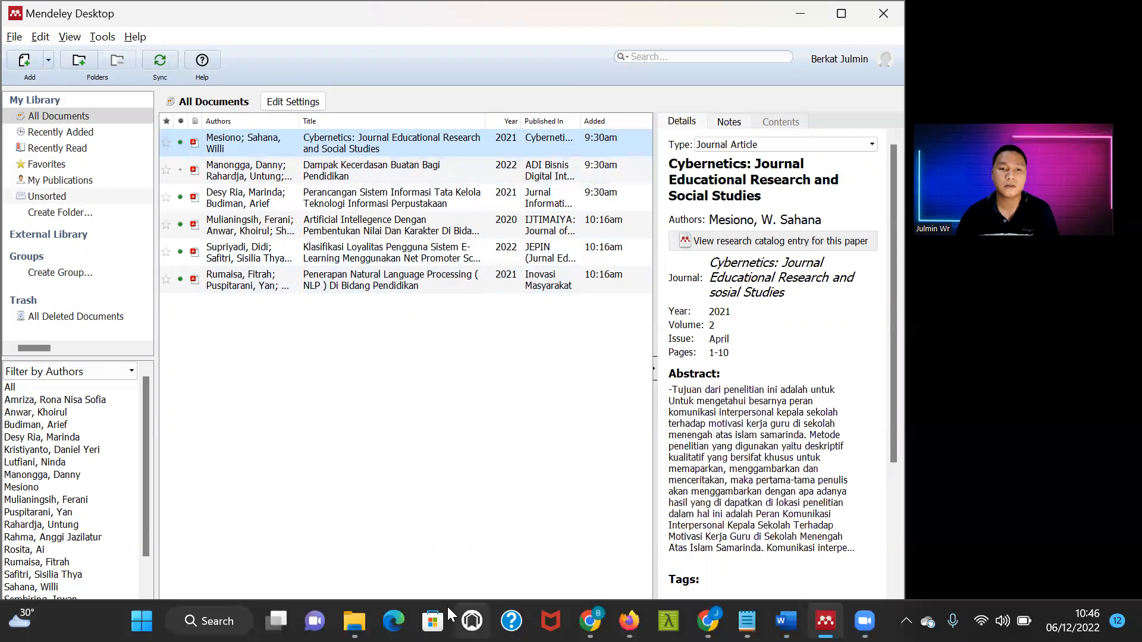
pyautogui.click(785, 621)
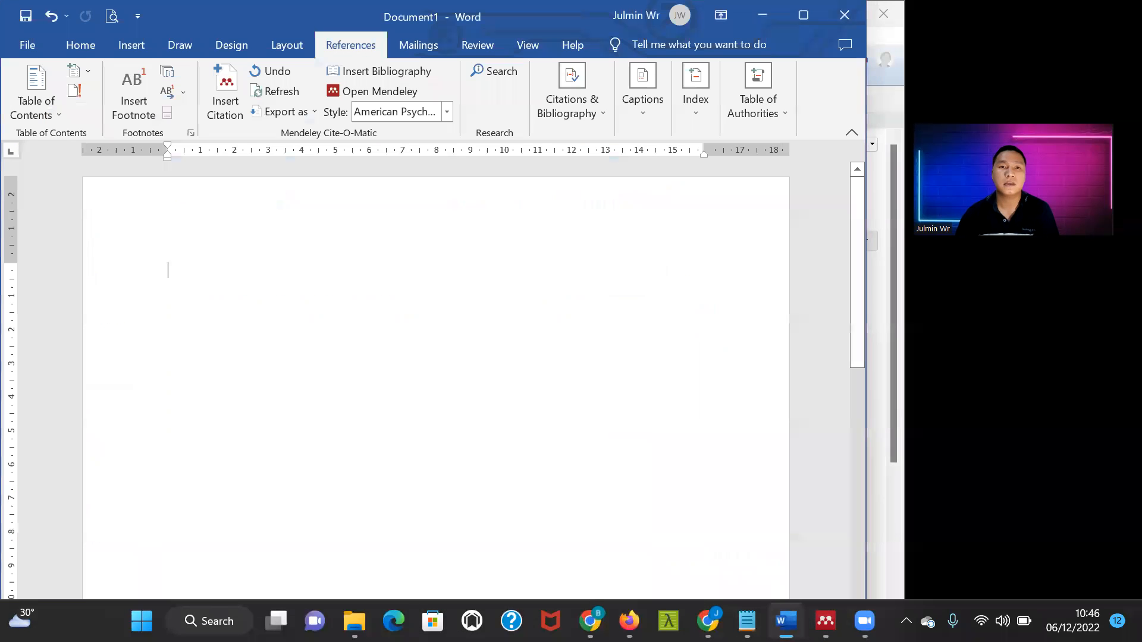
pyautogui.click(78, 49)
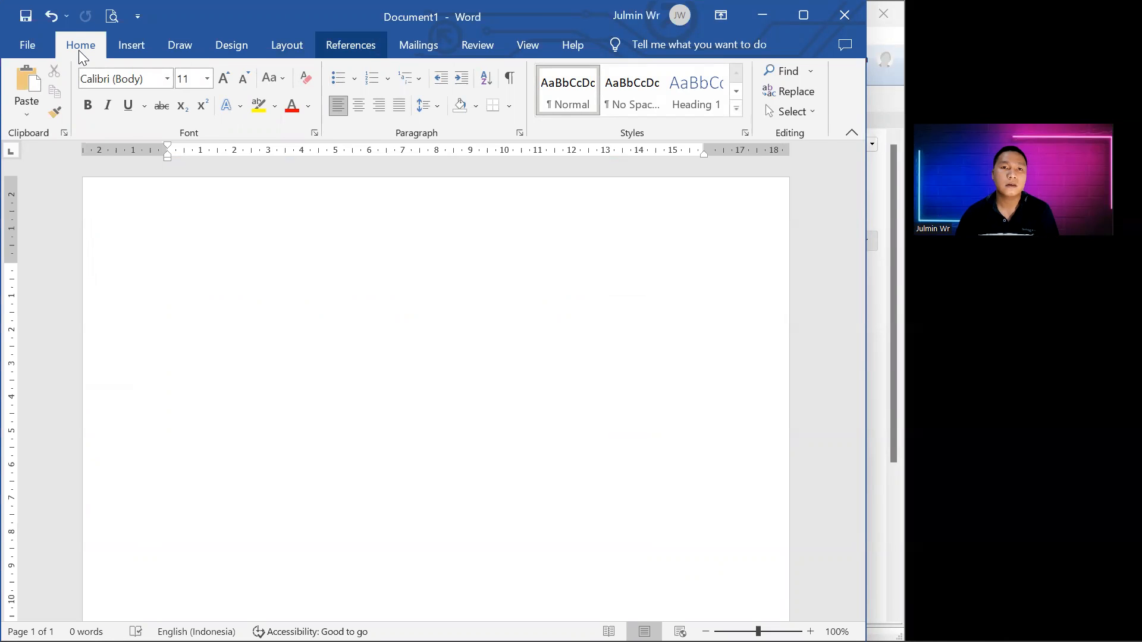
pyautogui.click(350, 45)
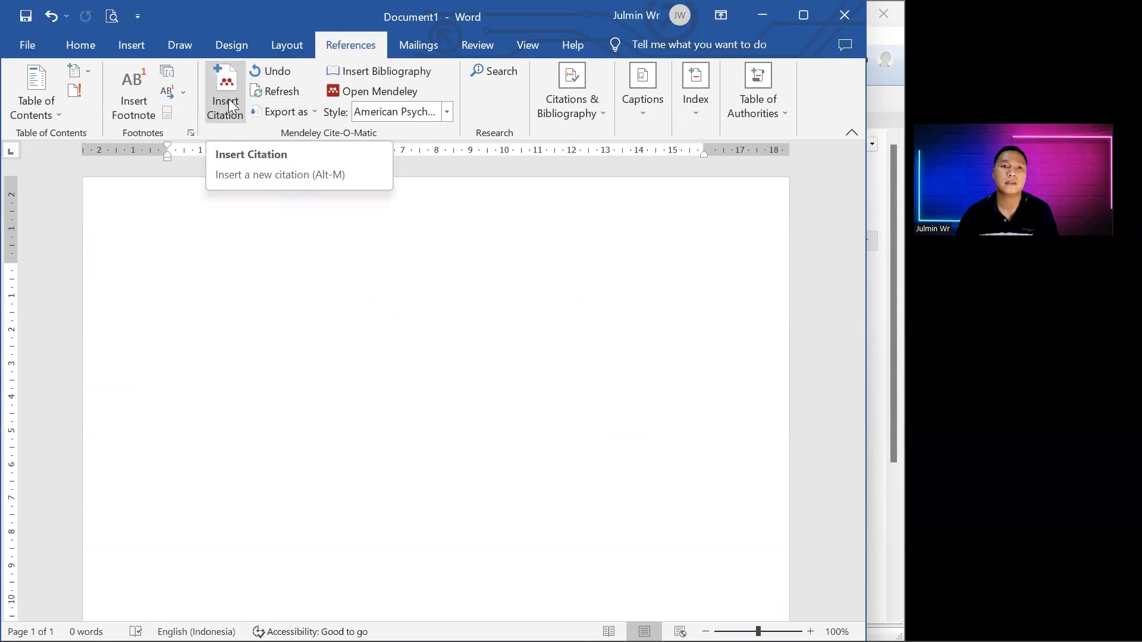
pyautogui.click(241, 113)
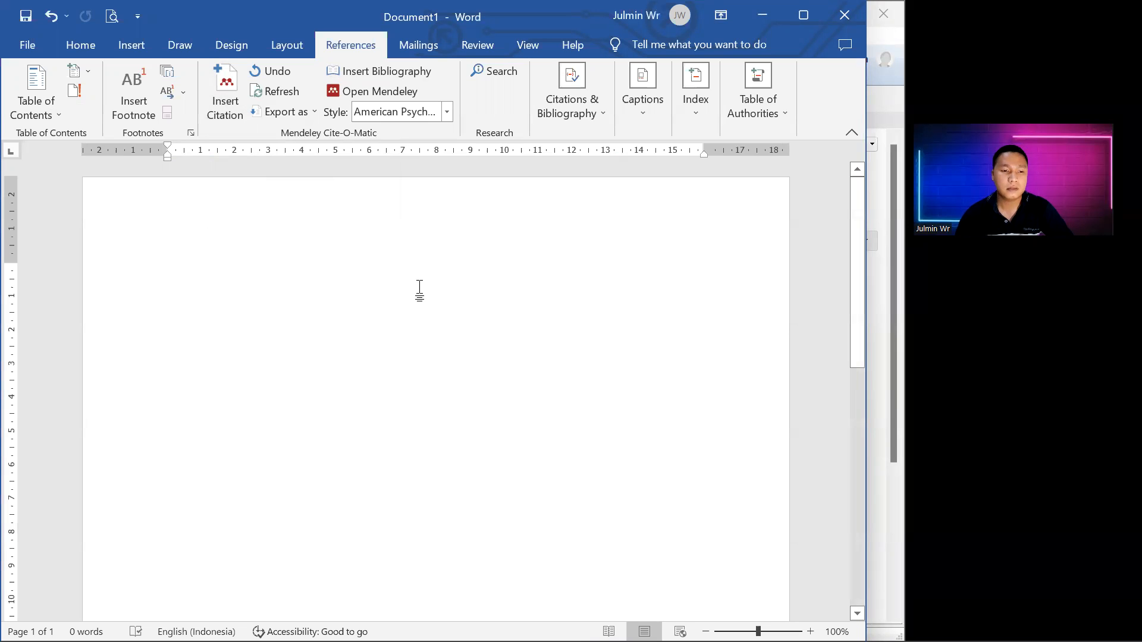
# Switch to Mendeley, open the "Cybernetics: Journal Educational Research and Social Studies" PDF and browse to its PENDAHULUAN section
pyautogui.hotkey('alt', 'Tab')
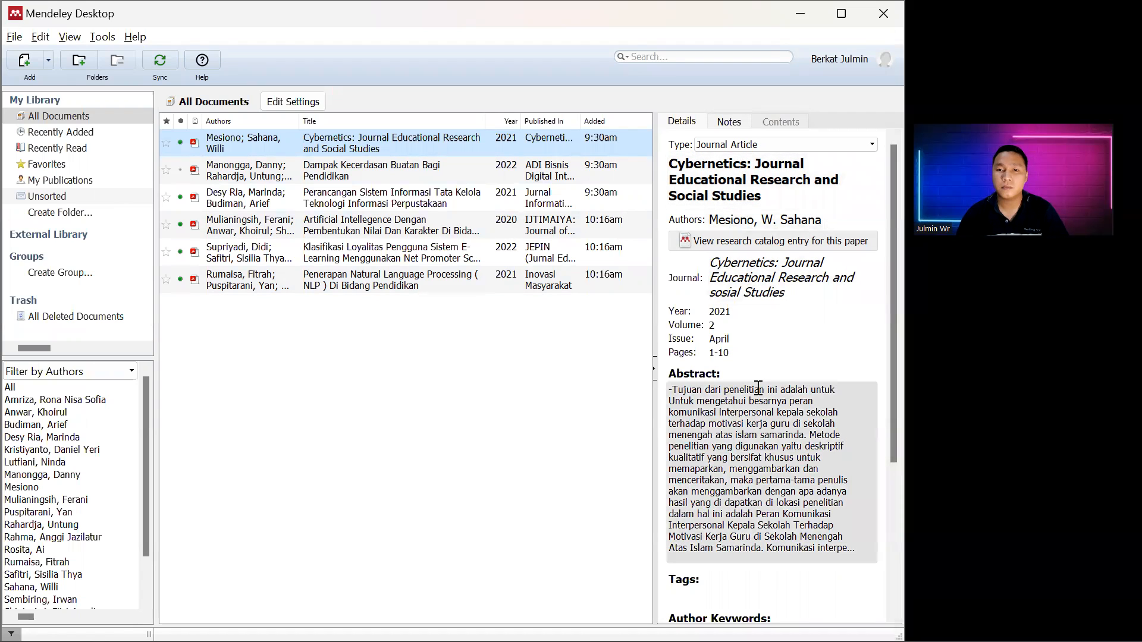
pyautogui.scroll(-2, 758, 386)
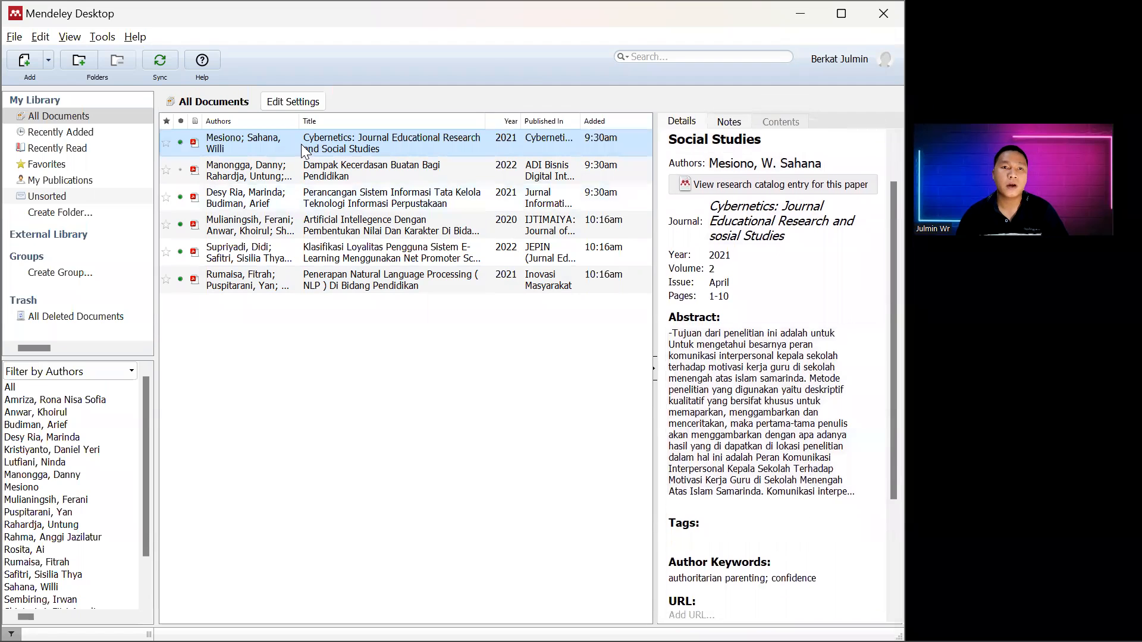
pyautogui.doubleClick(302, 144)
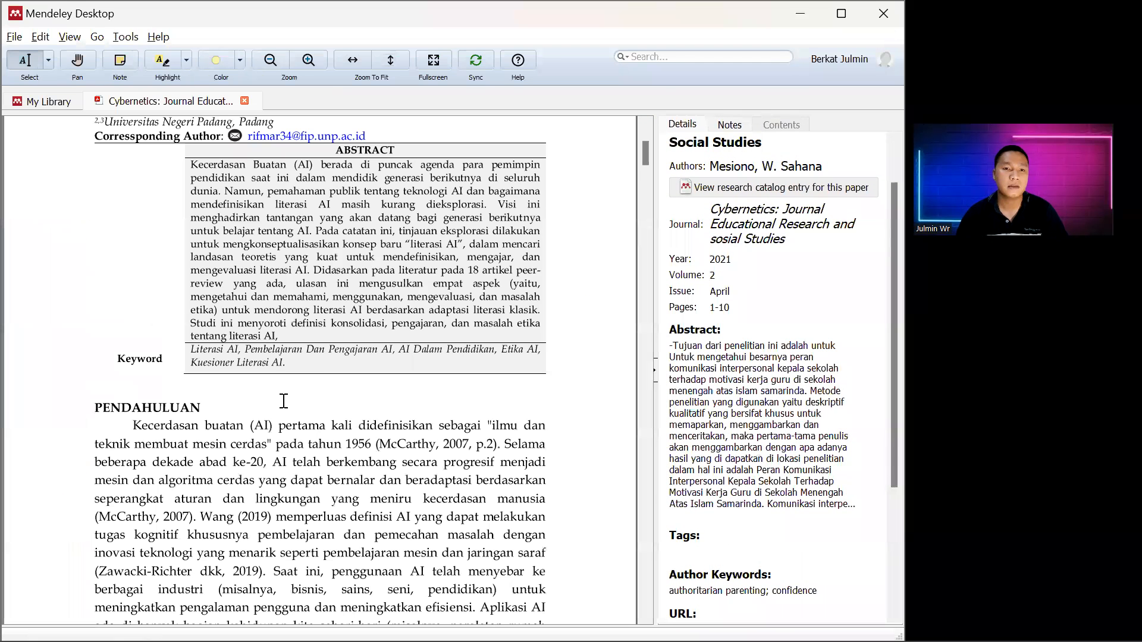
pyautogui.scroll(-2, 285, 399)
pyautogui.scroll(-3, 284, 401)
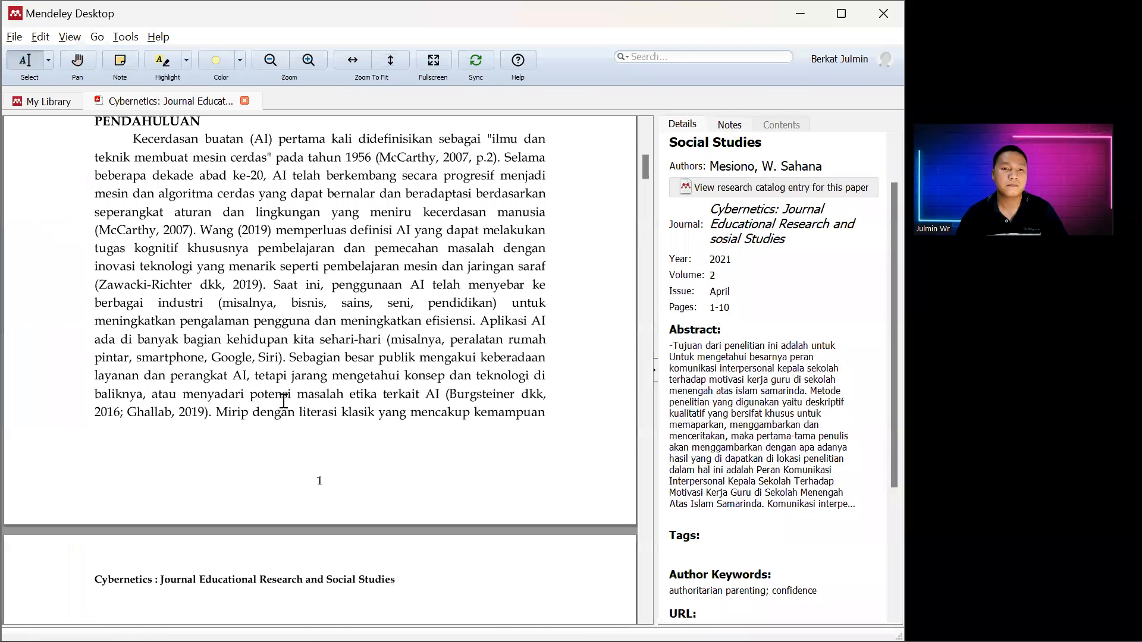
pyautogui.scroll(-6, 284, 401)
pyautogui.scroll(-3, 283, 401)
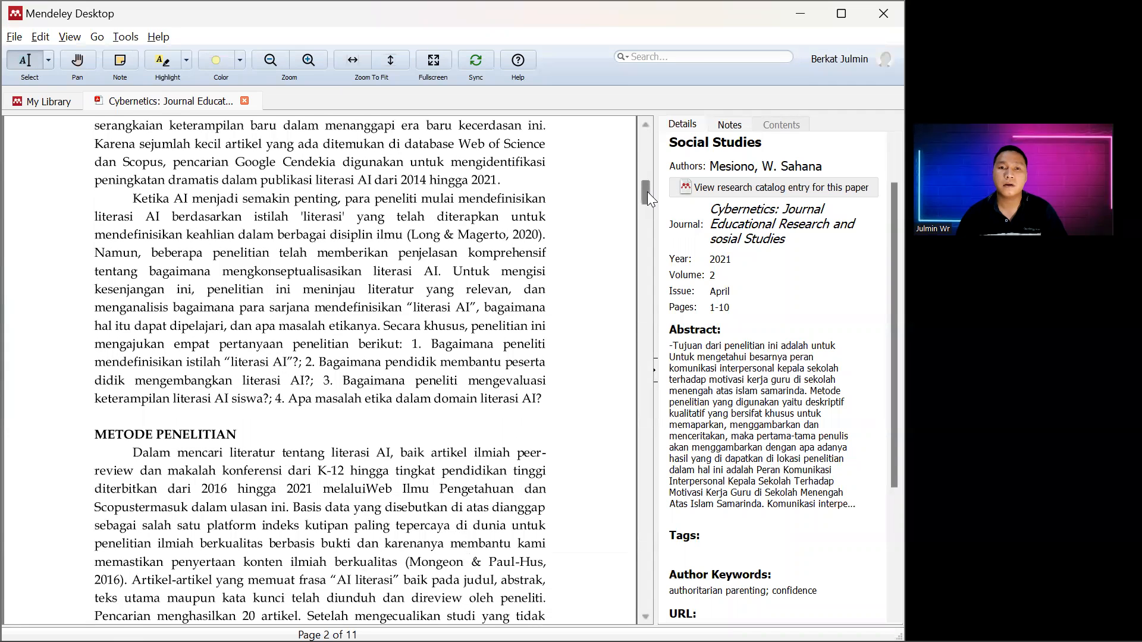
pyautogui.moveTo(647, 192); pyautogui.dragTo(652, 144)
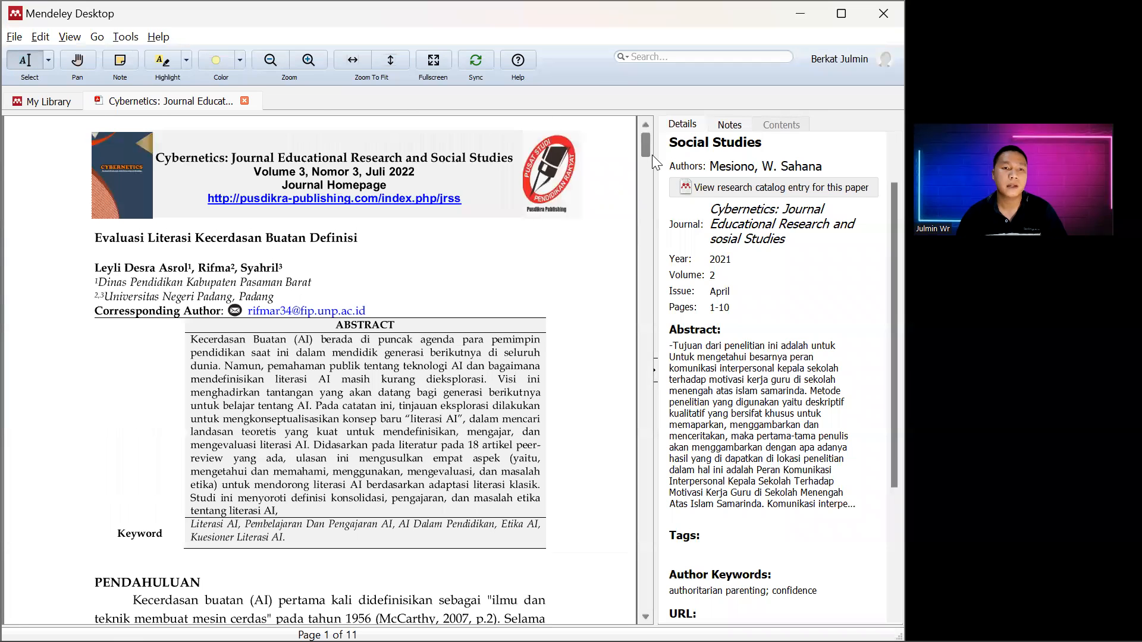
pyautogui.scroll(-4, 651, 155)
pyautogui.scroll(-1, 652, 158)
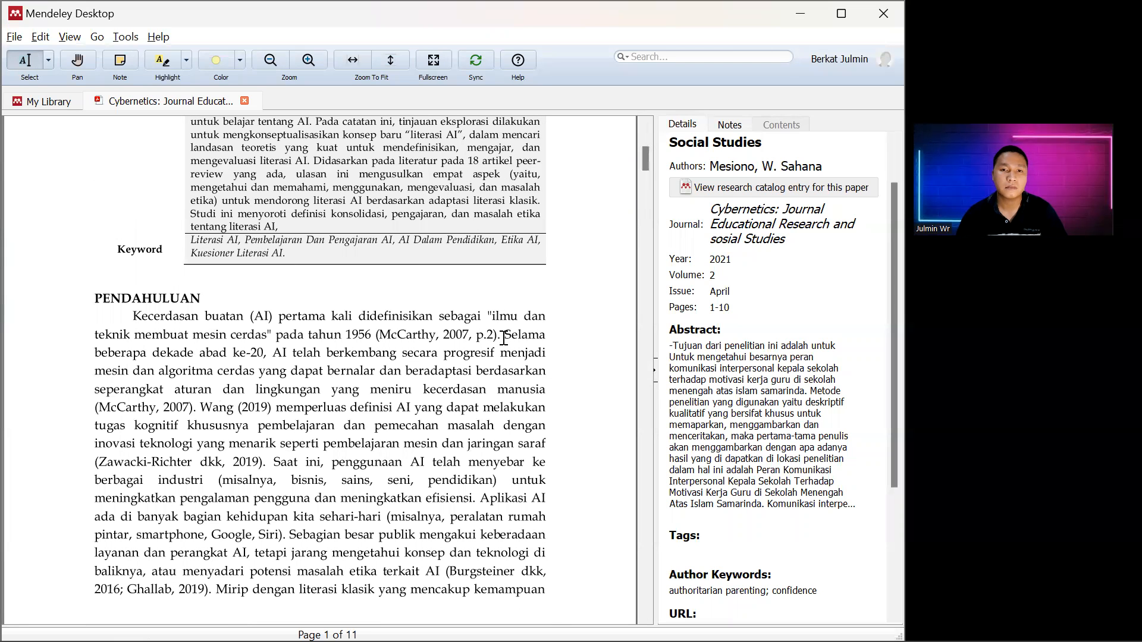
# Copy the PENDAHULUAN sentence from "Saat ini, penggunaan AI telah menyebar" to "meningkatkan efisiensi." and paste it into the blank Word document
pyautogui.moveTo(504, 334); pyautogui.dragTo(376, 398)
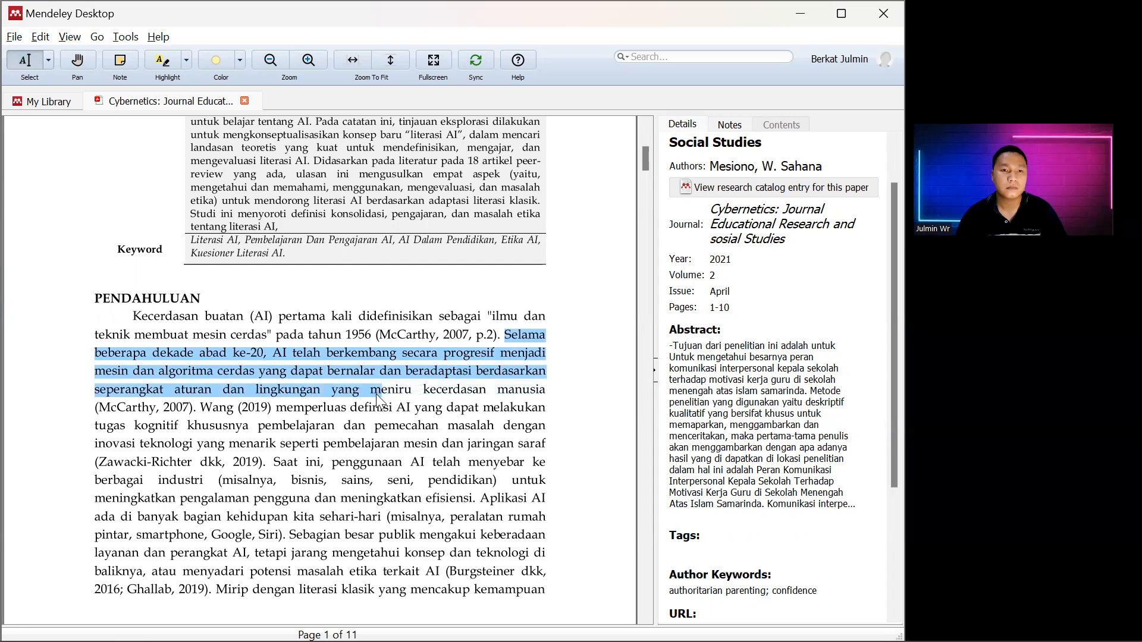
pyautogui.click(266, 478)
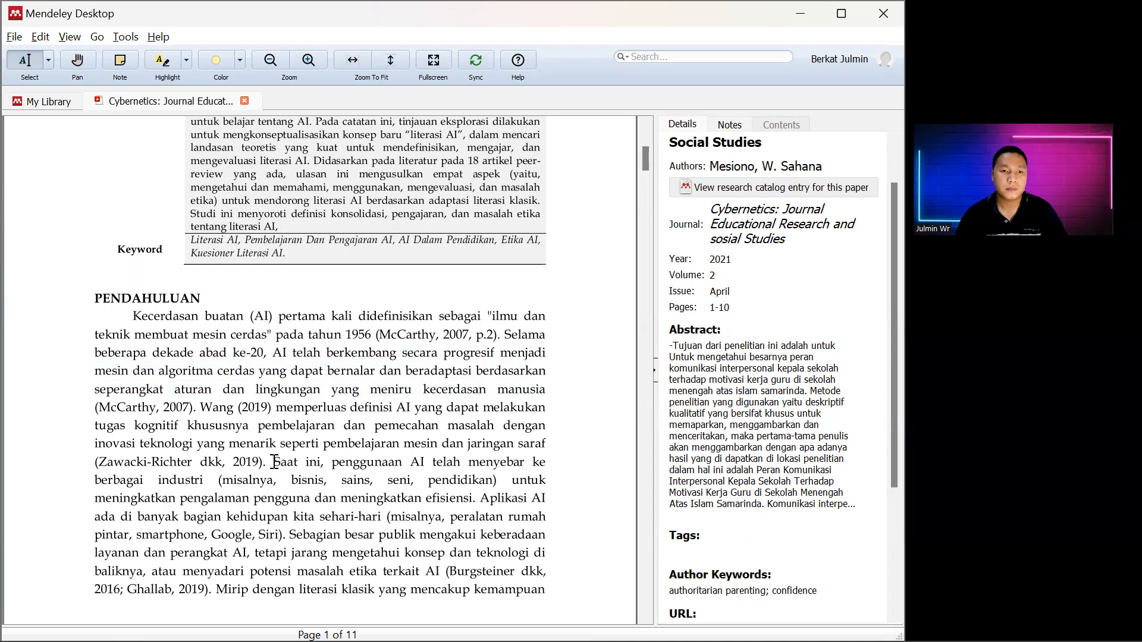
pyautogui.moveTo(274, 463); pyautogui.dragTo(476, 498)
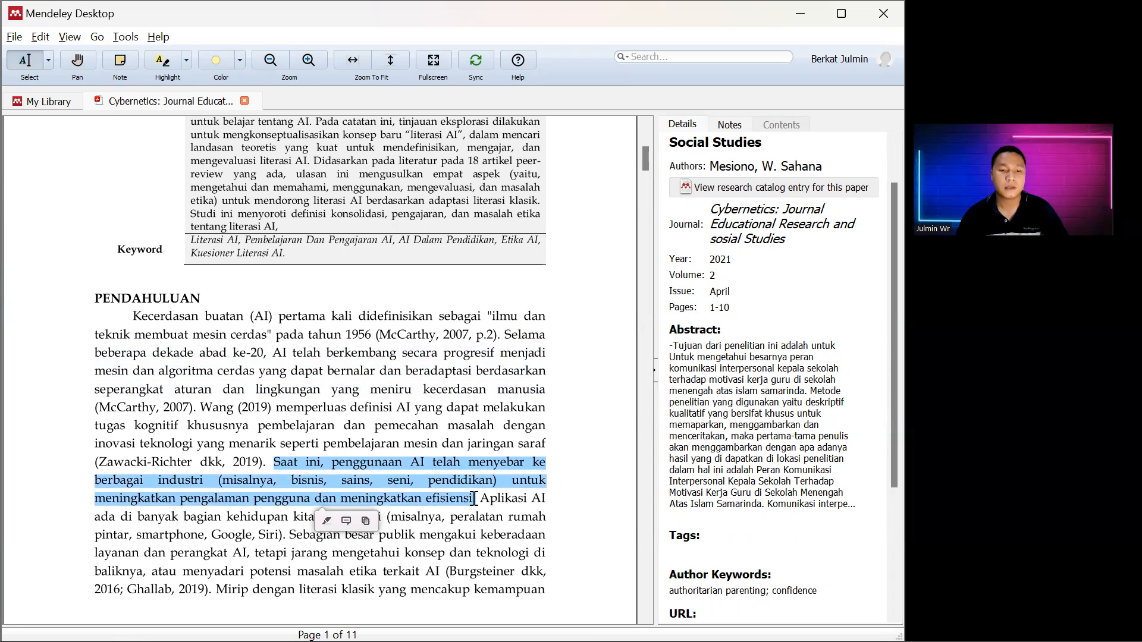
pyautogui.click(365, 522)
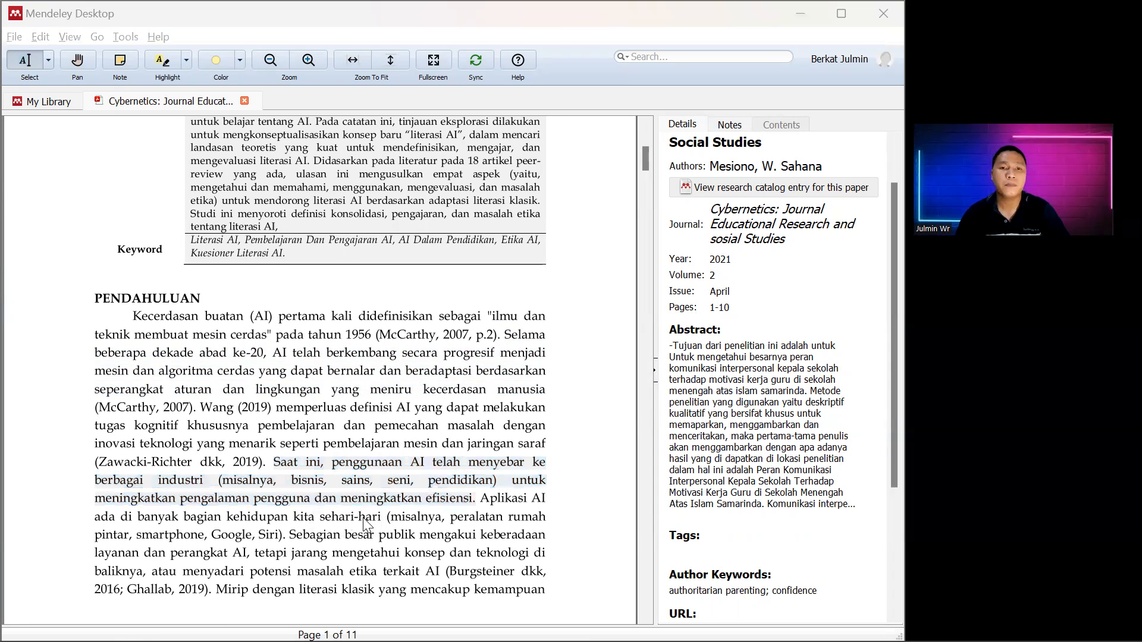
pyautogui.hotkey('alt', 'Tab')
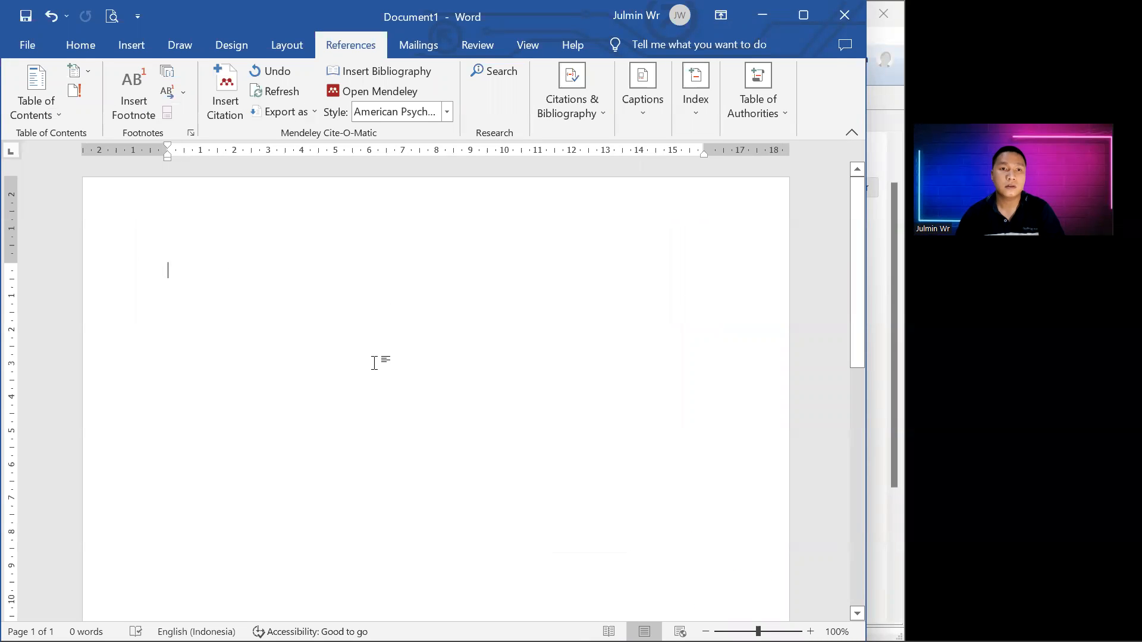
pyautogui.hotkey('ctrl', 'v')
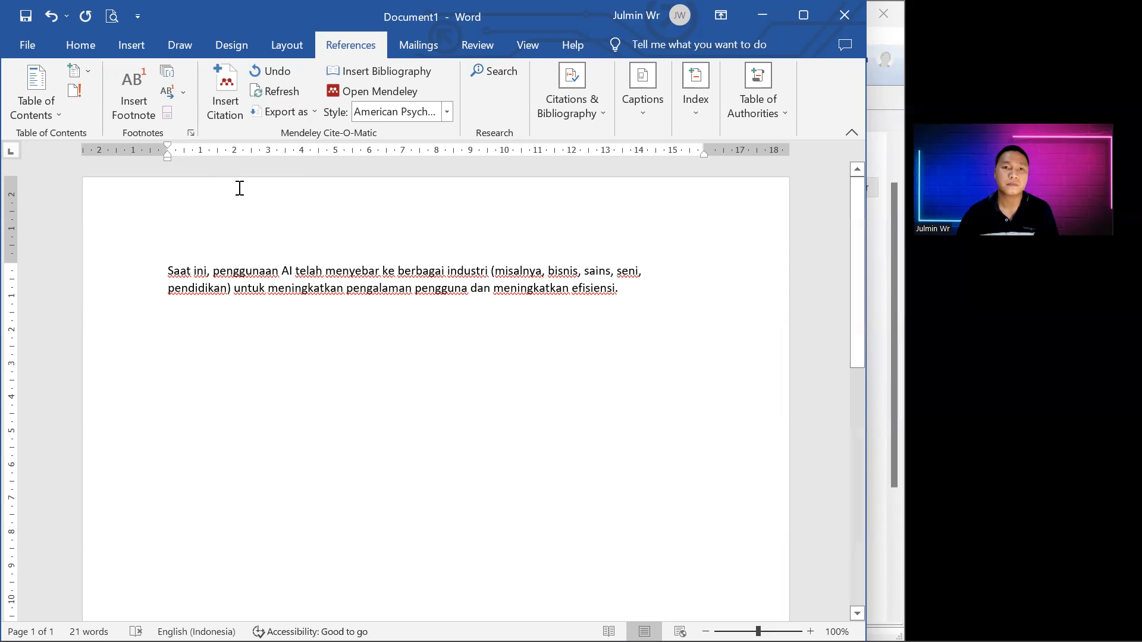
pyautogui.hotkey('alt', 'Tab')
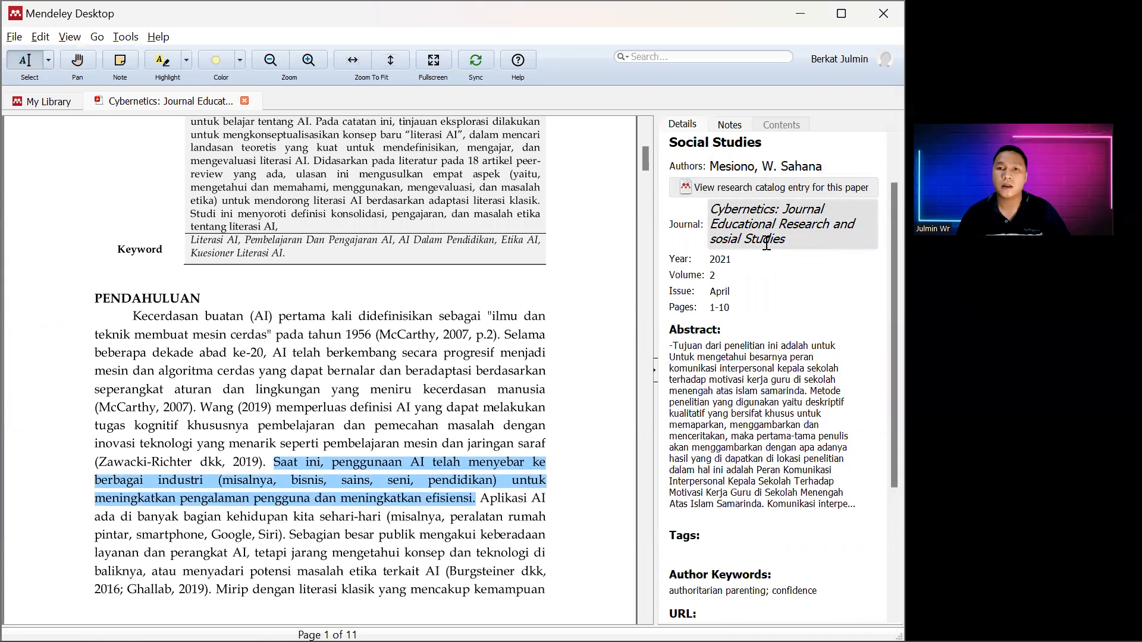
pyautogui.hotkey('alt', 'Tab')
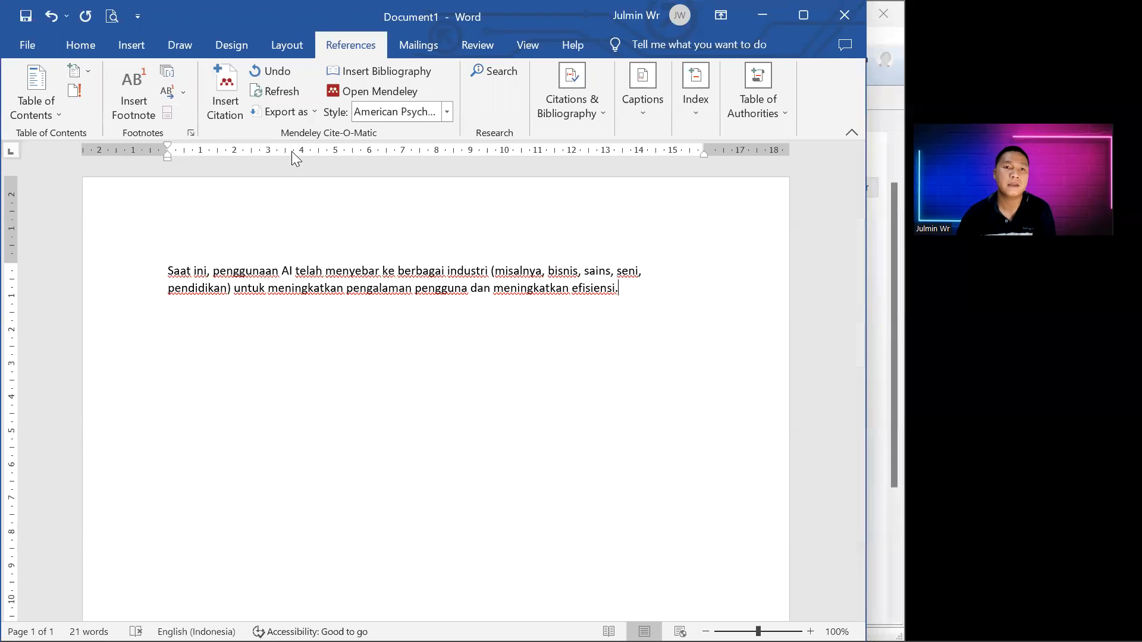
pyautogui.click(222, 96)
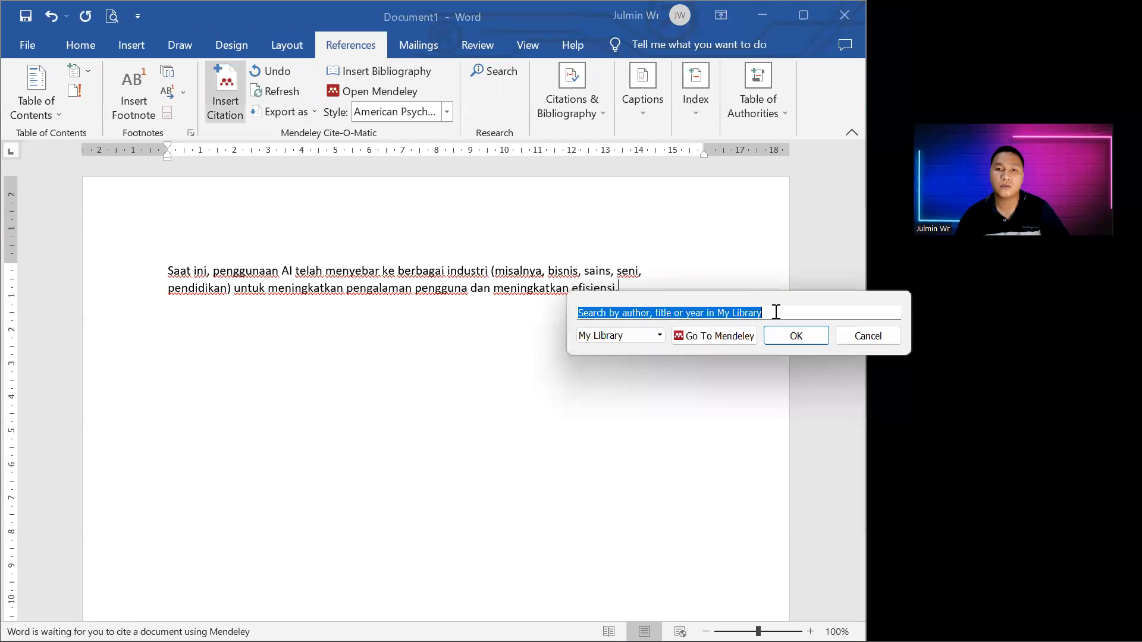
pyautogui.press('Escape')
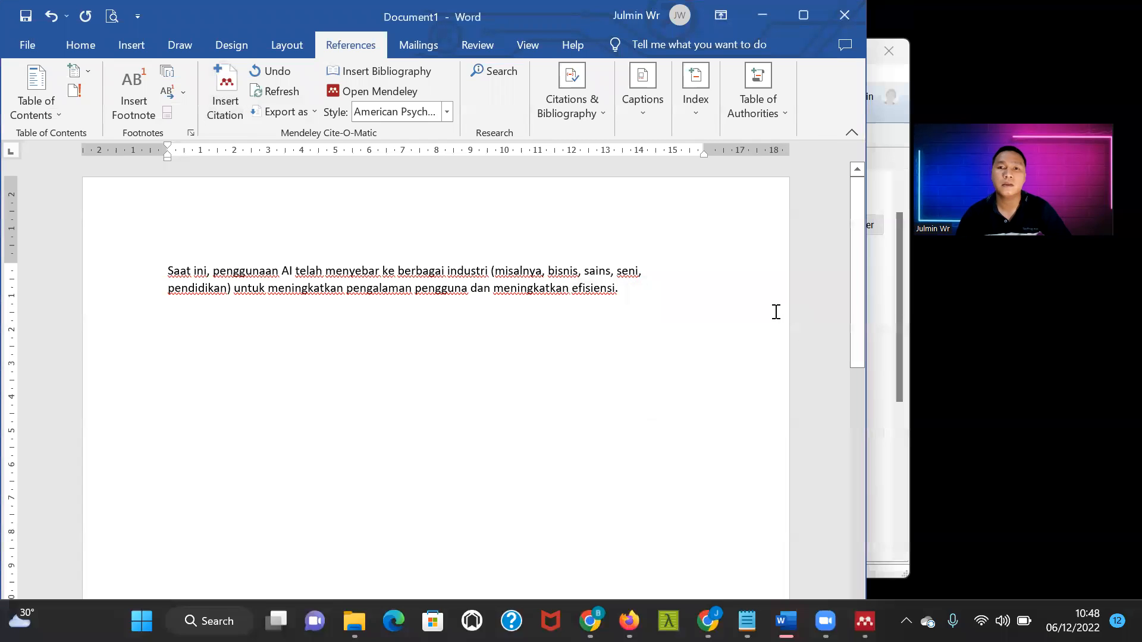
pyautogui.hotkey('alt', 'Tab')
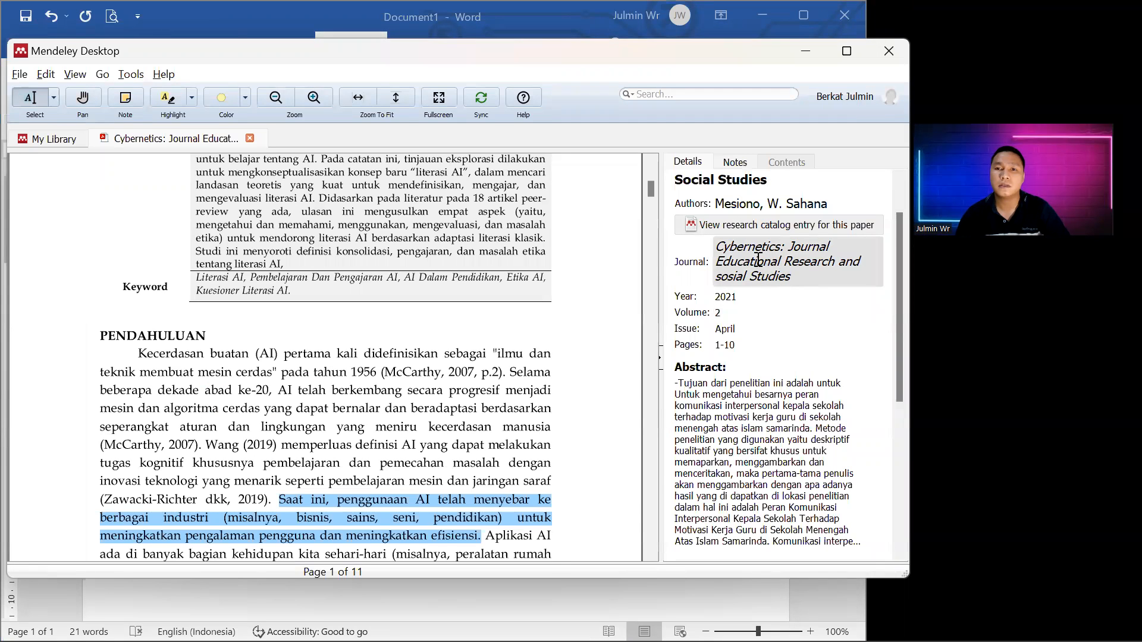
pyautogui.hotkey('alt', 'Tab')
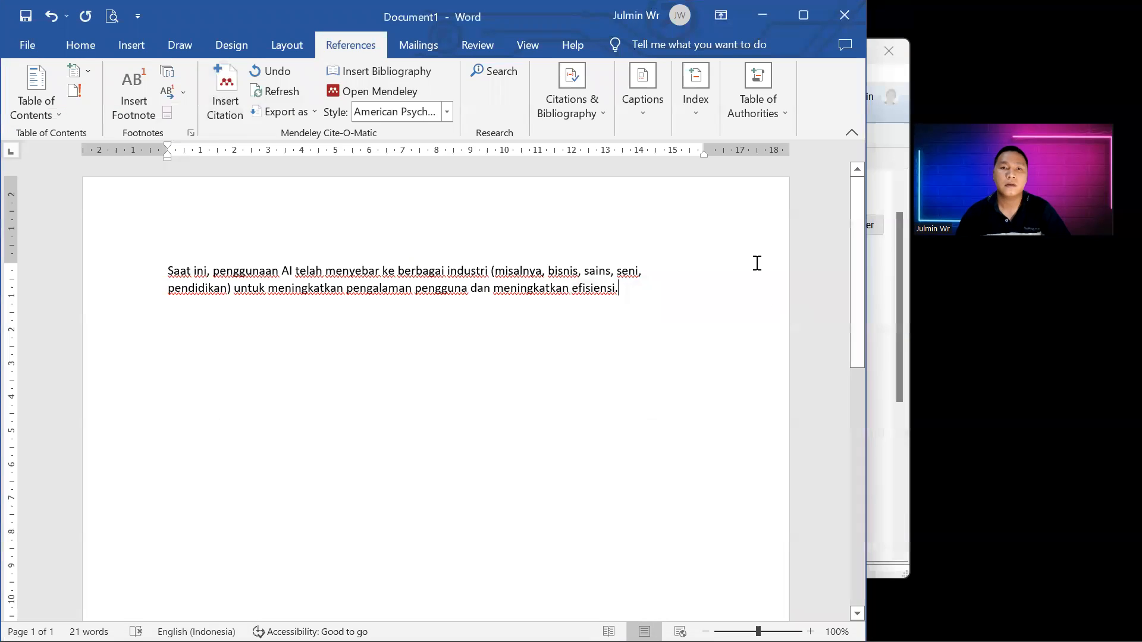
# Insert a Mendeley citation for "Cybernetics: Journal Educational Research and Social Studies" after the pasted sentence, searching the library for "cyber"
pyautogui.click(218, 102)
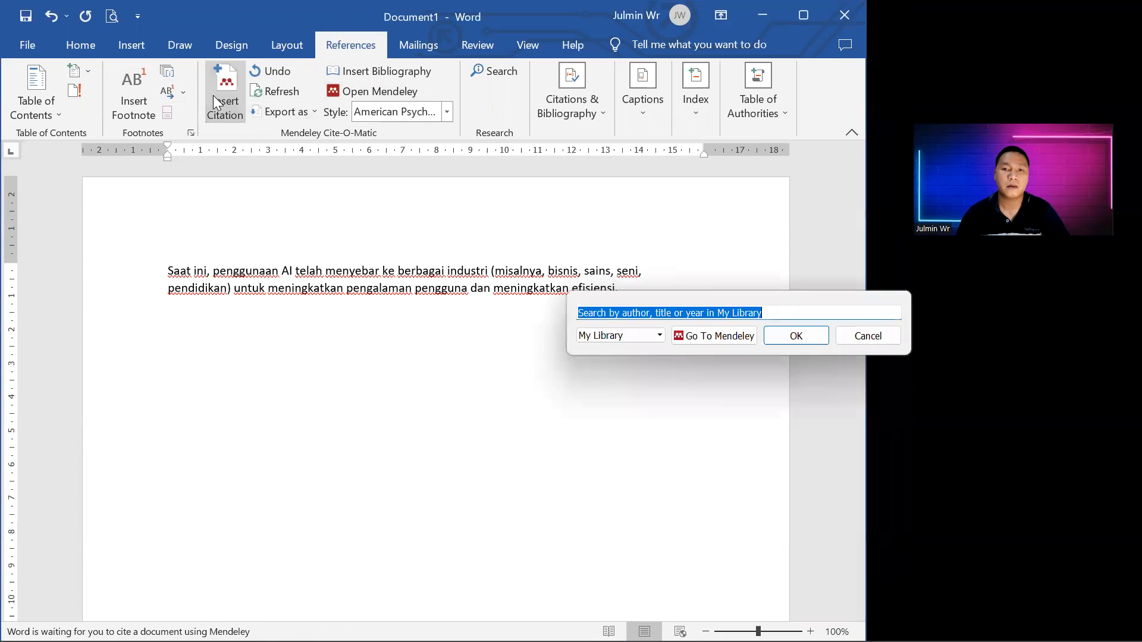
pyautogui.write('cyber')
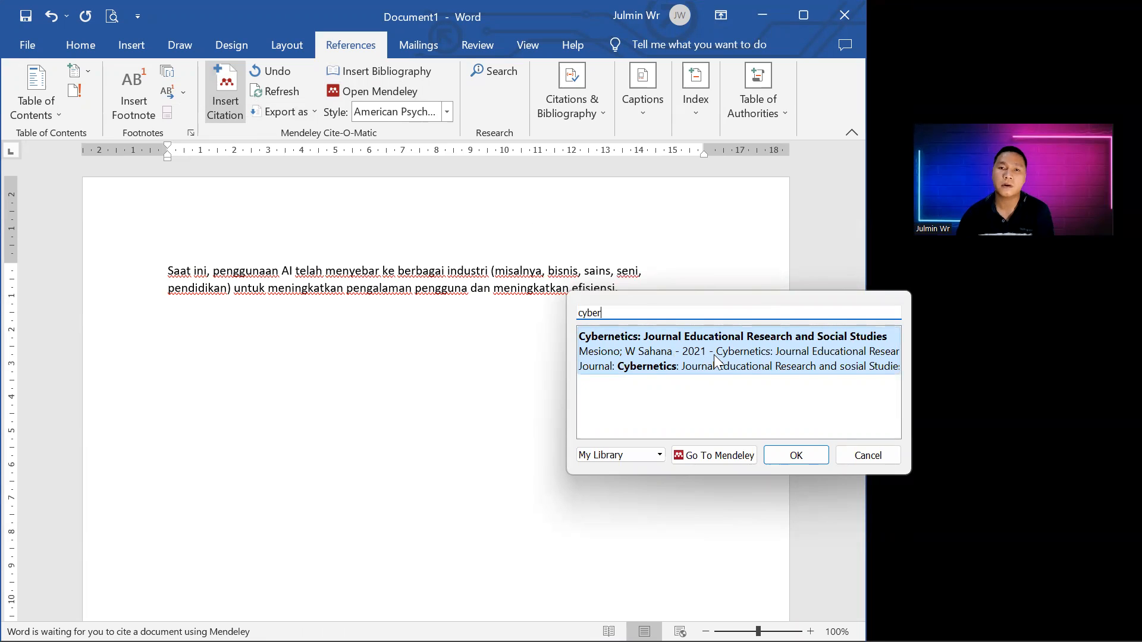
pyautogui.click(795, 455)
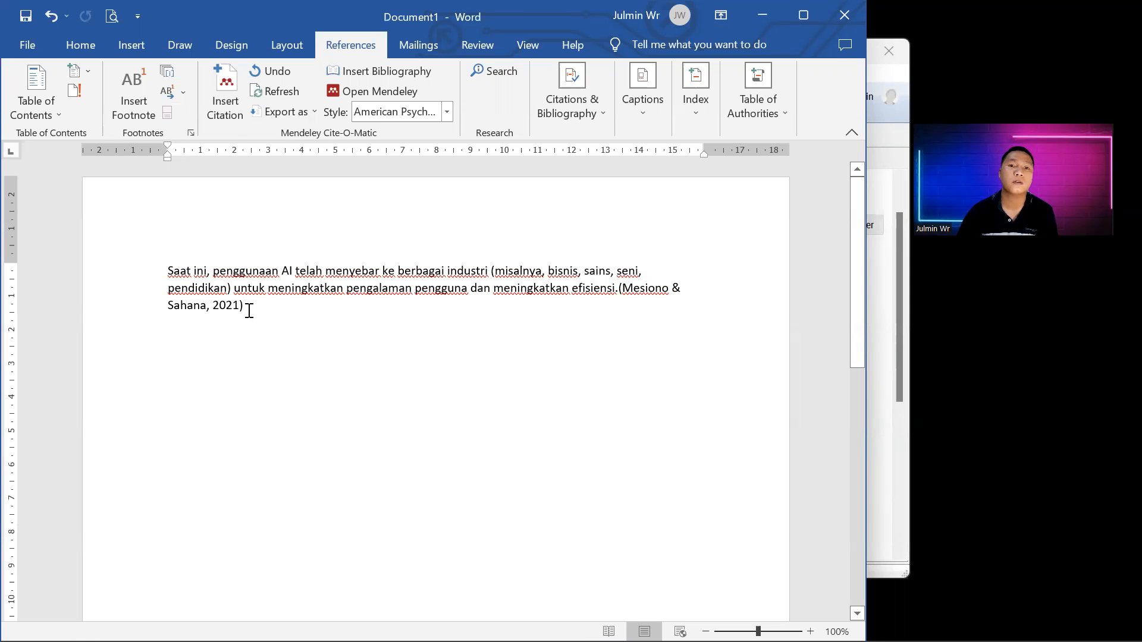
# Try the IEEE citation style on the document and restore American Psychological Association 7th edition
pyautogui.click(447, 112)
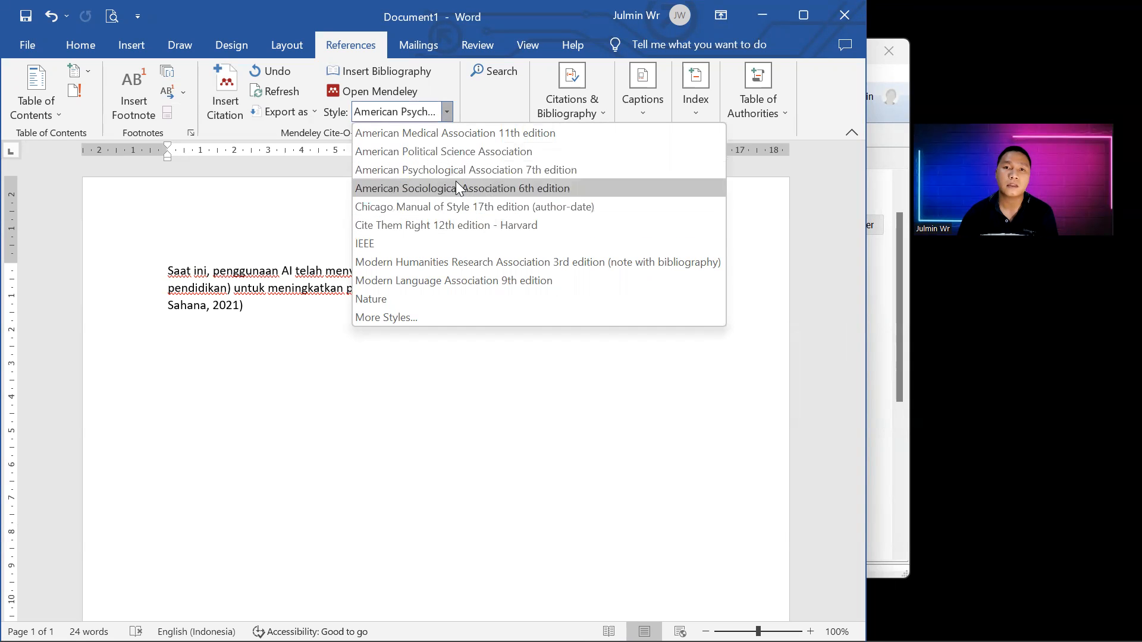
pyautogui.click(397, 241)
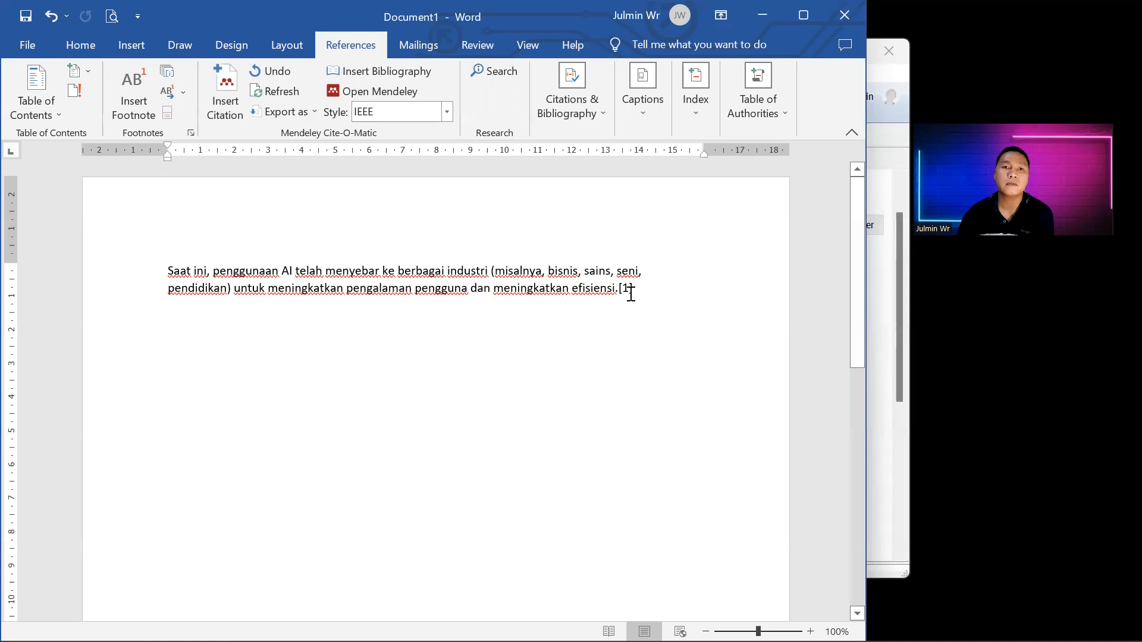
pyautogui.click(448, 110)
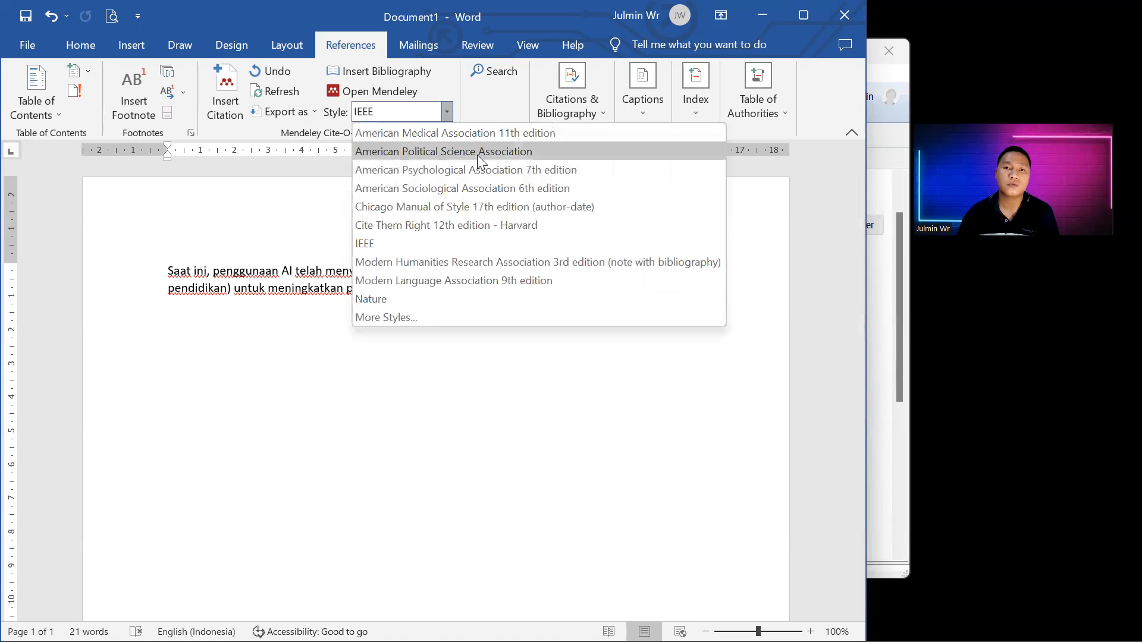
pyautogui.click(482, 169)
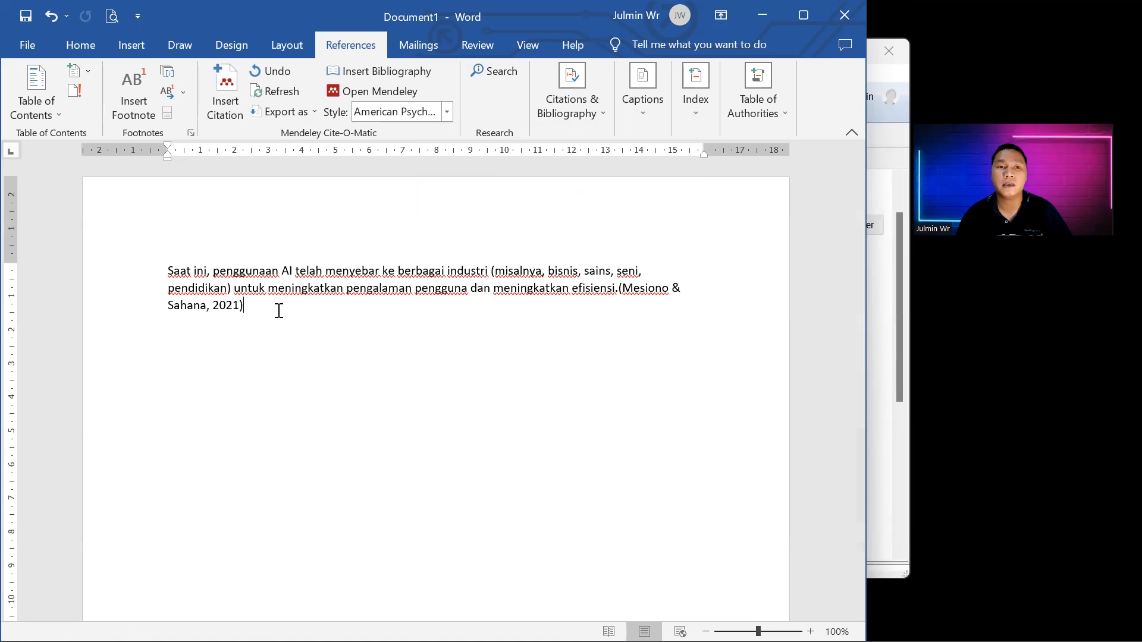
# Switch to Mendeley, open the "Dampak Kecerdasan Buatan Bagi Pendidikan" PDF from the library and browse to its Kesimpulan section
pyautogui.hotkey('alt', 'Tab')
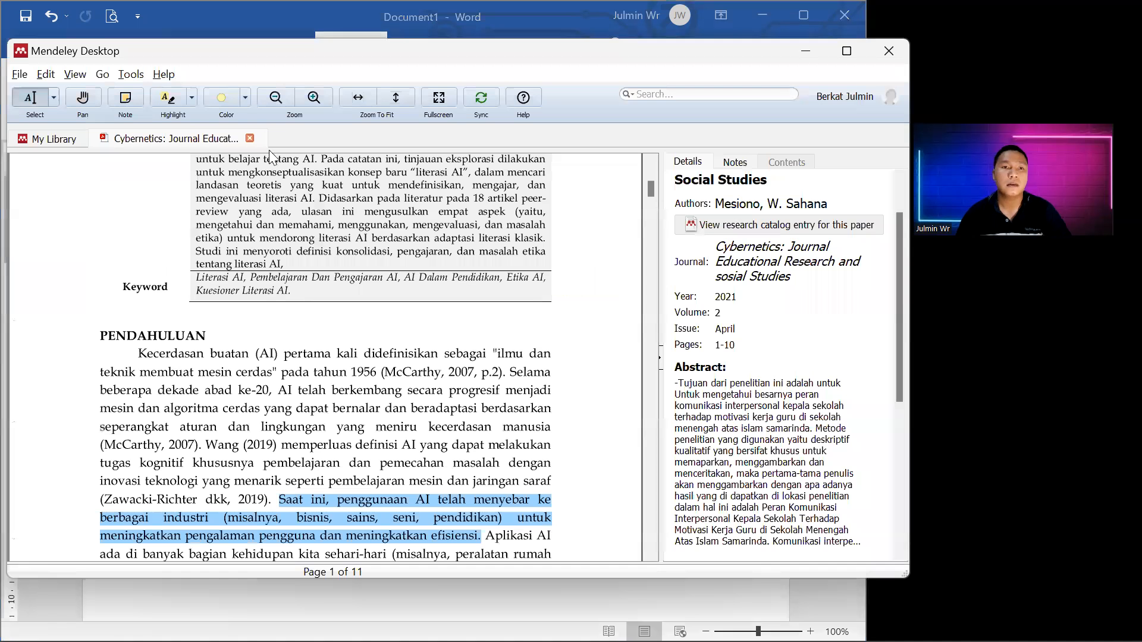
pyautogui.click(59, 139)
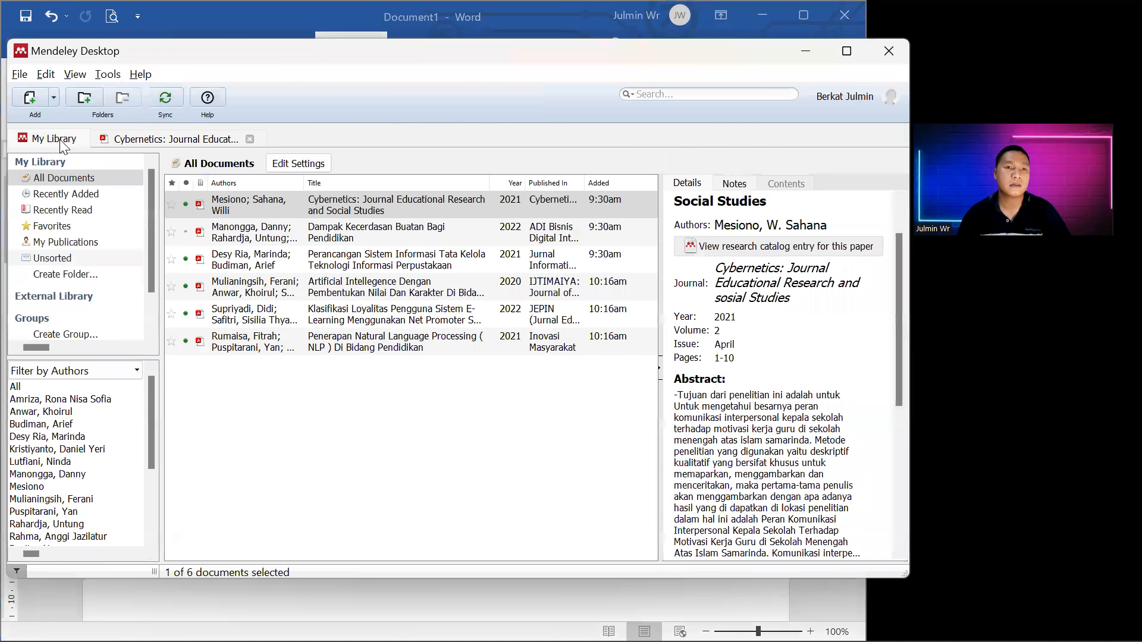
pyautogui.click(272, 241)
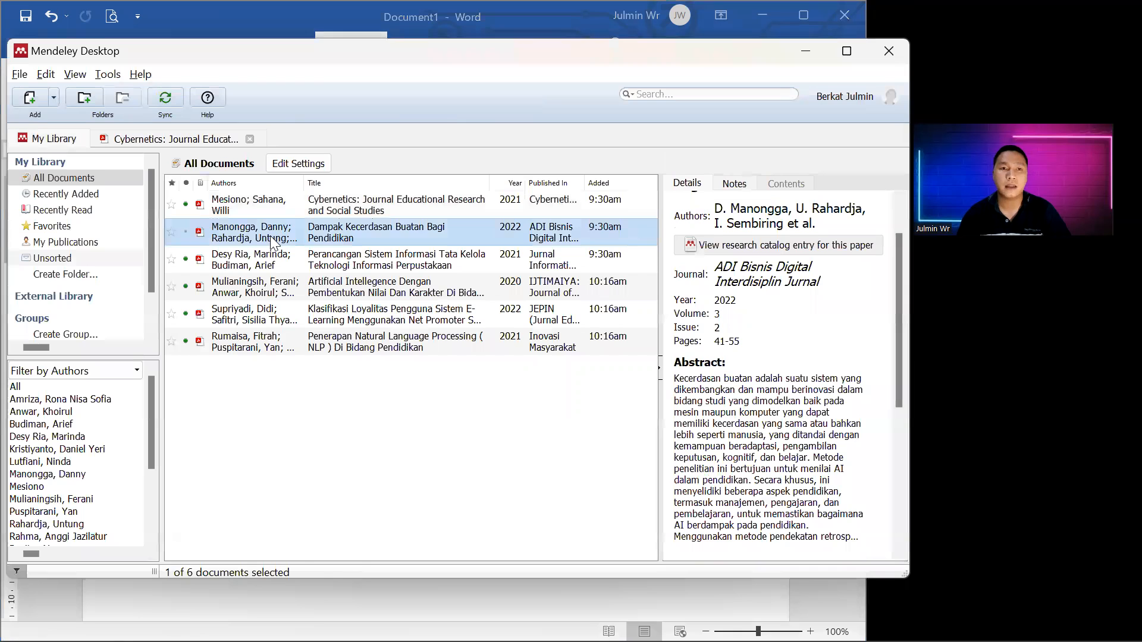
pyautogui.doubleClick(272, 241)
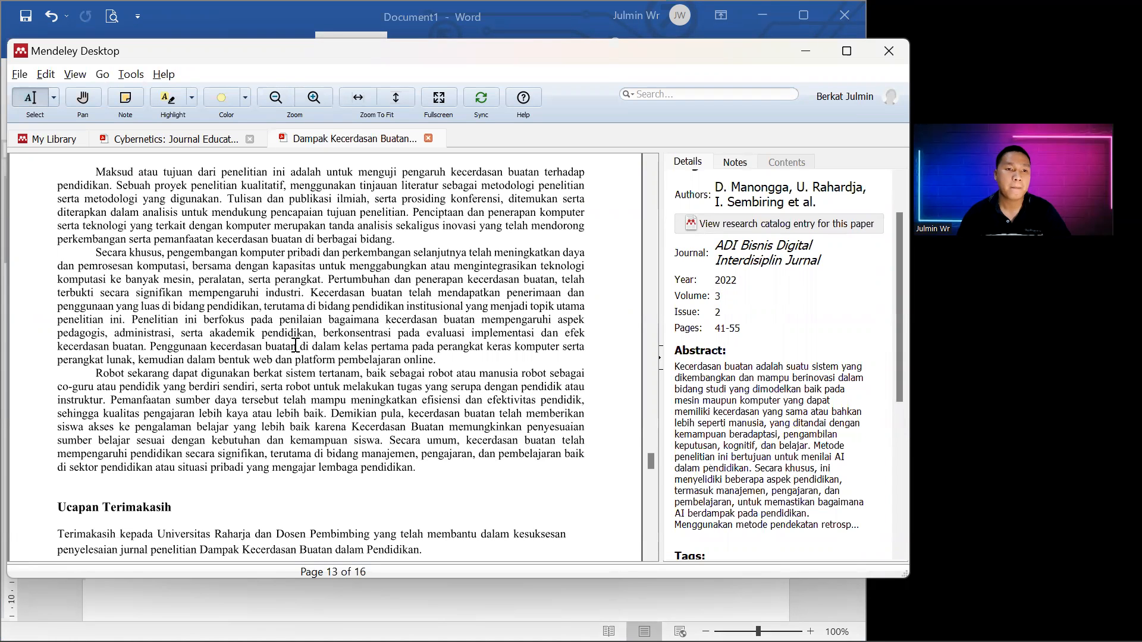
pyautogui.scroll(1, 295, 345)
pyautogui.scroll(5, 296, 345)
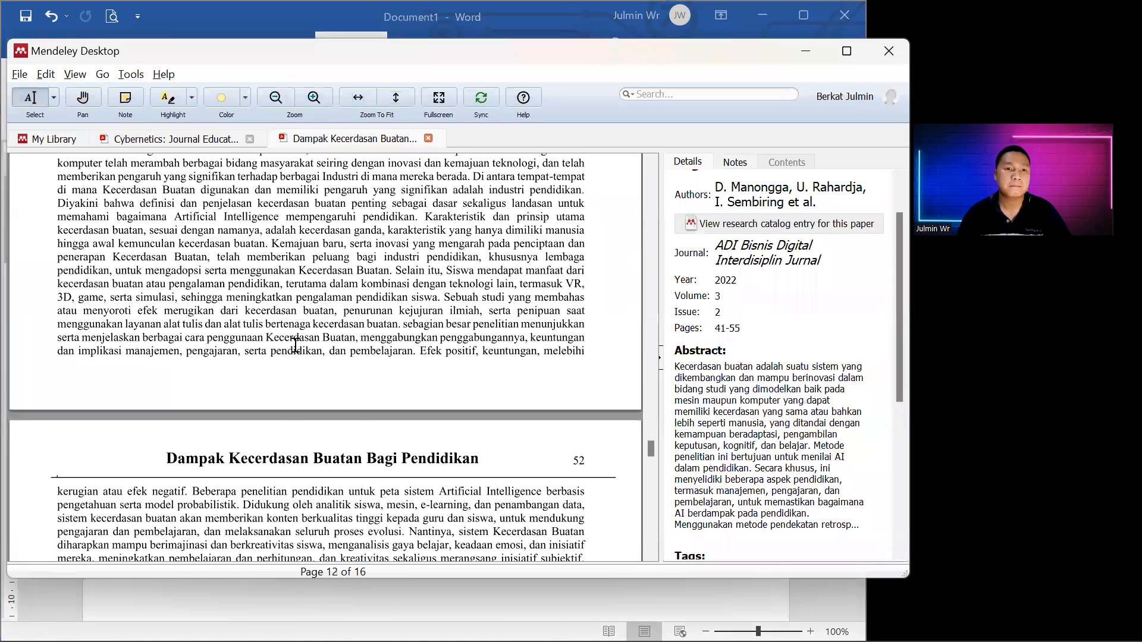
pyautogui.scroll(-1, 296, 345)
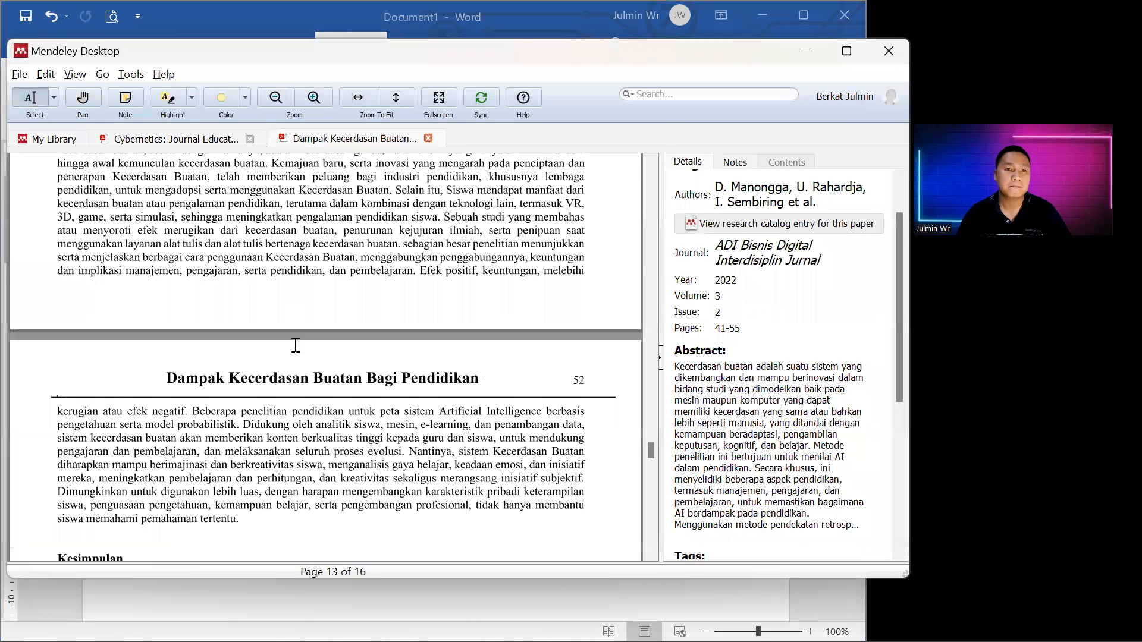
pyautogui.scroll(-1, 507, 403)
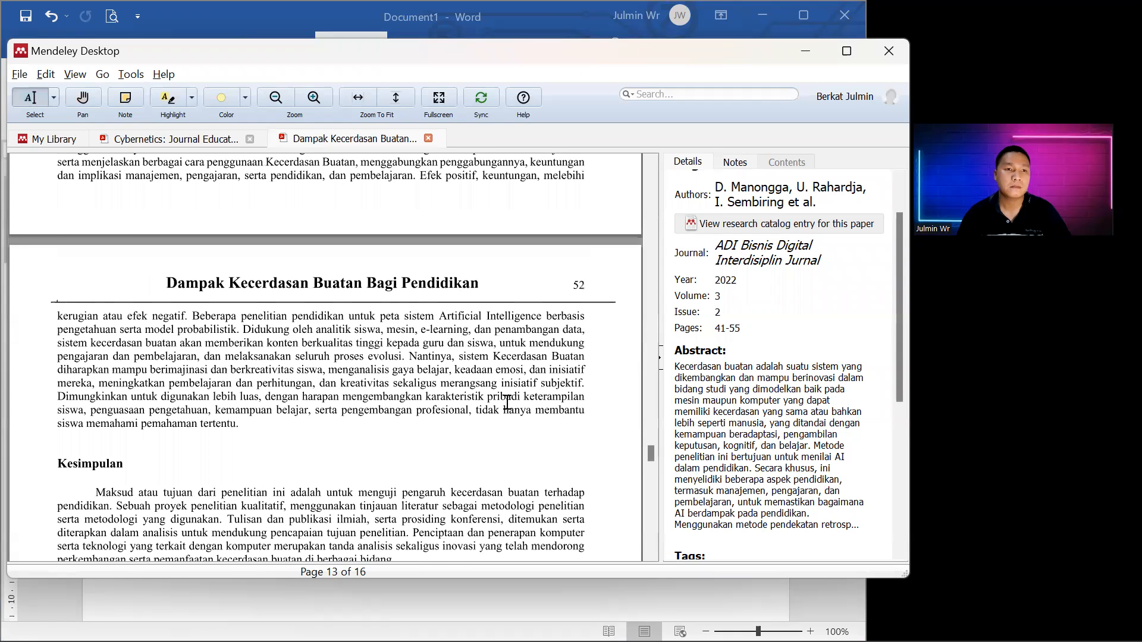
pyautogui.scroll(-3, 507, 402)
pyautogui.scroll(-1, 366, 307)
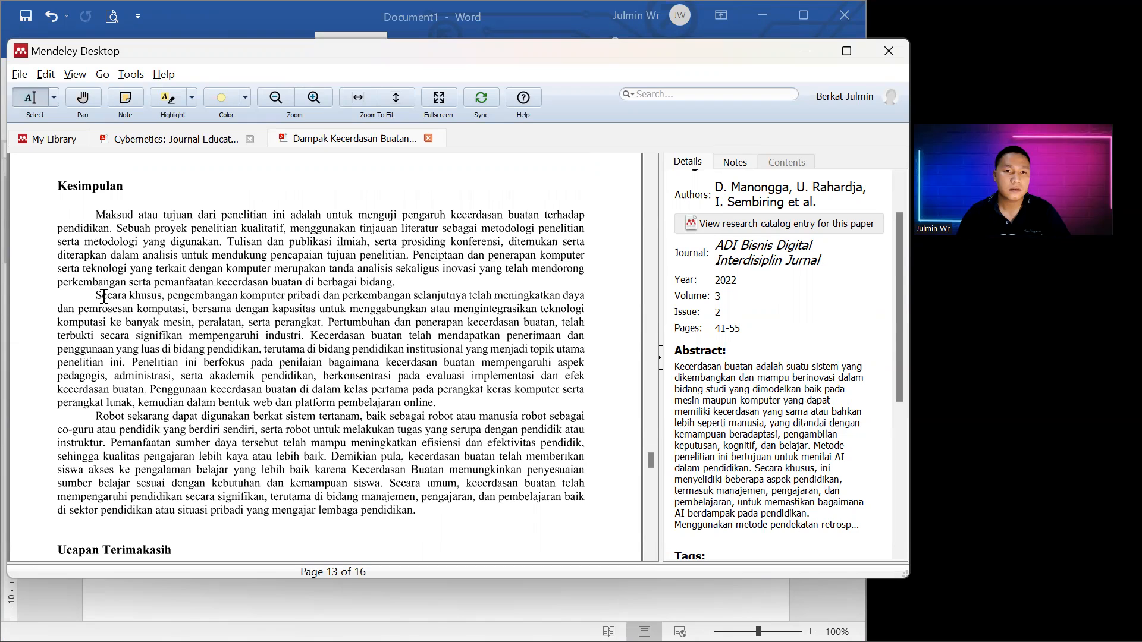
# Copy the Kesimpulan sentence from "Robot sekarang" to "instruktur" into a new paragraph of the Word document and remove the line break inside it
pyautogui.moveTo(99, 417); pyautogui.dragTo(102, 443)
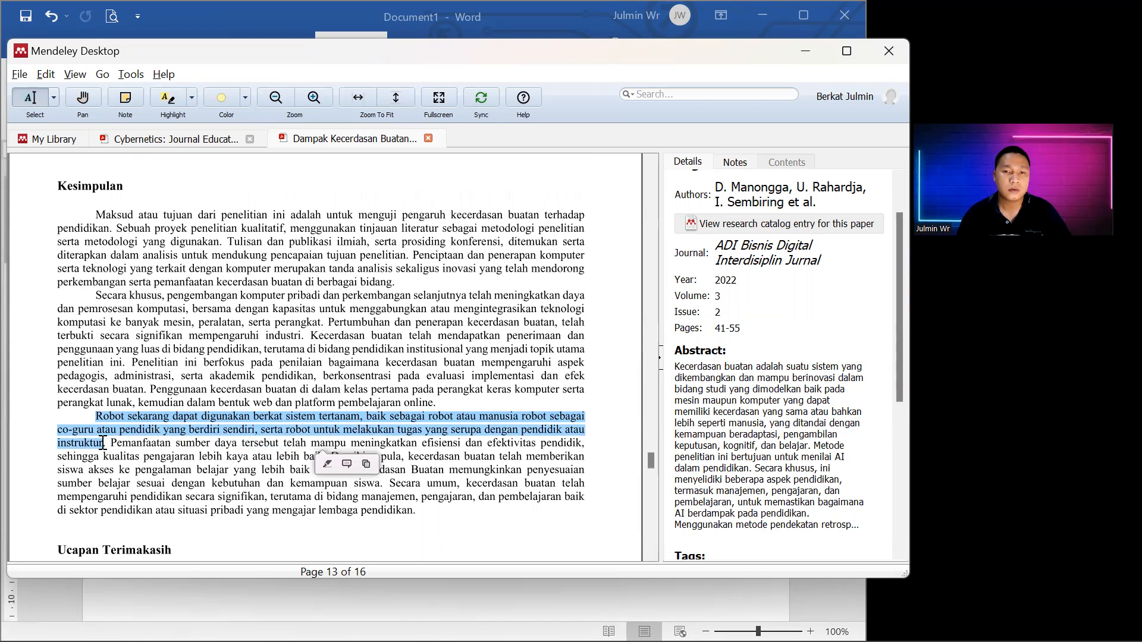
pyautogui.click(366, 464)
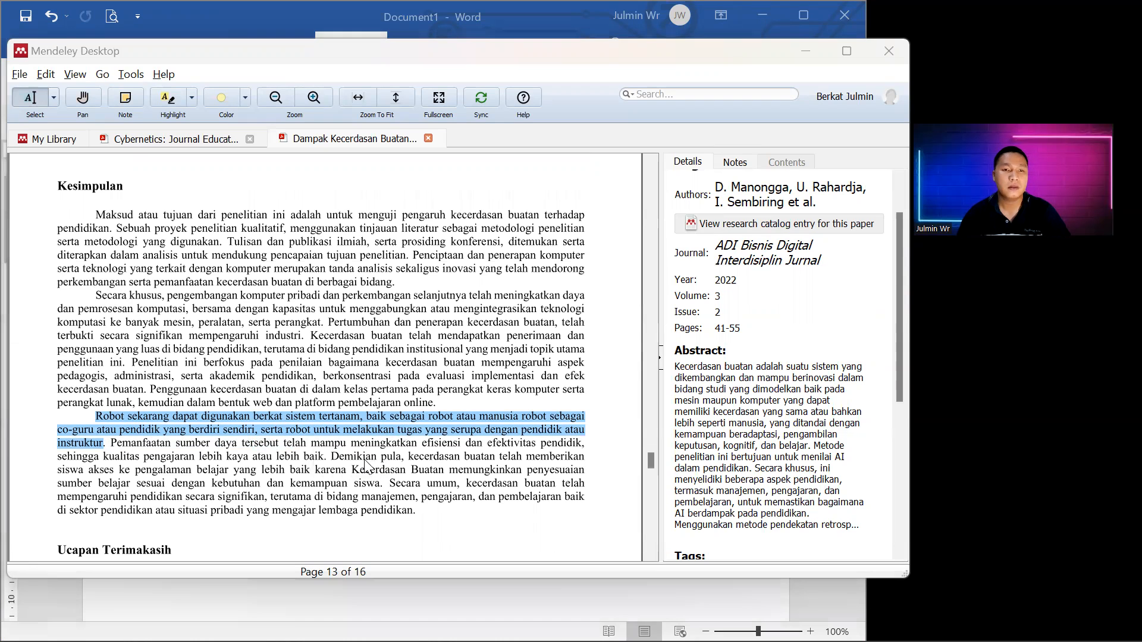
pyautogui.hotkey('alt', 'Tab')
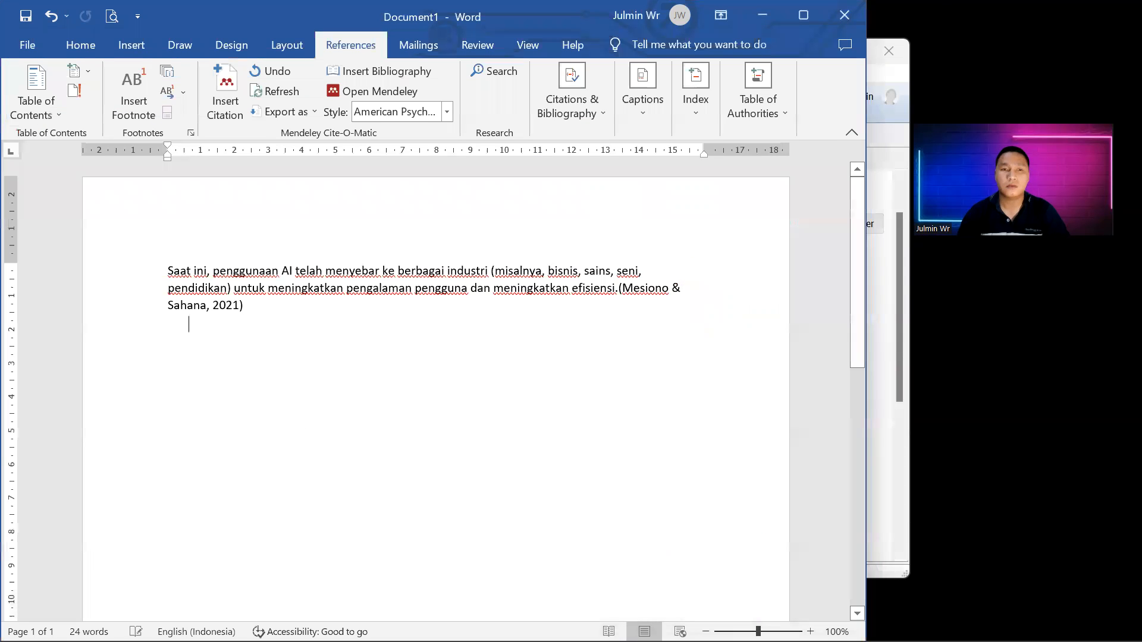
pyautogui.hotkey('ctrl', 'v')
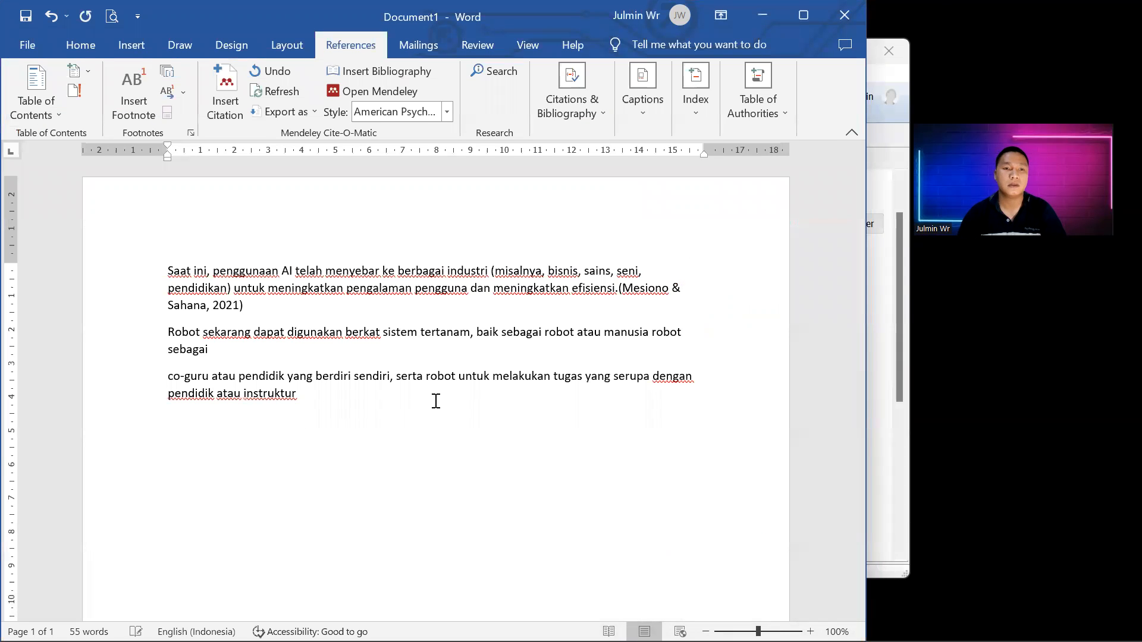
pyautogui.click(170, 368)
pyautogui.press('BackSpace')
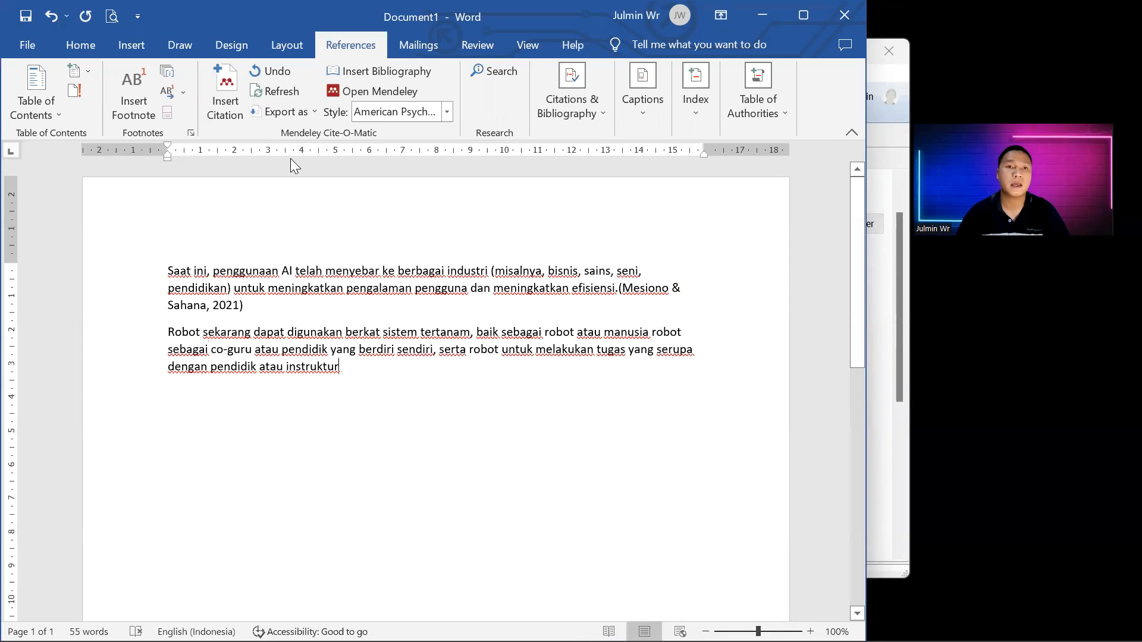
# Cite "Dampak Kecerdasan Buatan Bagi Pendidikan" after "instruktur", searching the library for "adi", and start a new paragraph
pyautogui.click(232, 101)
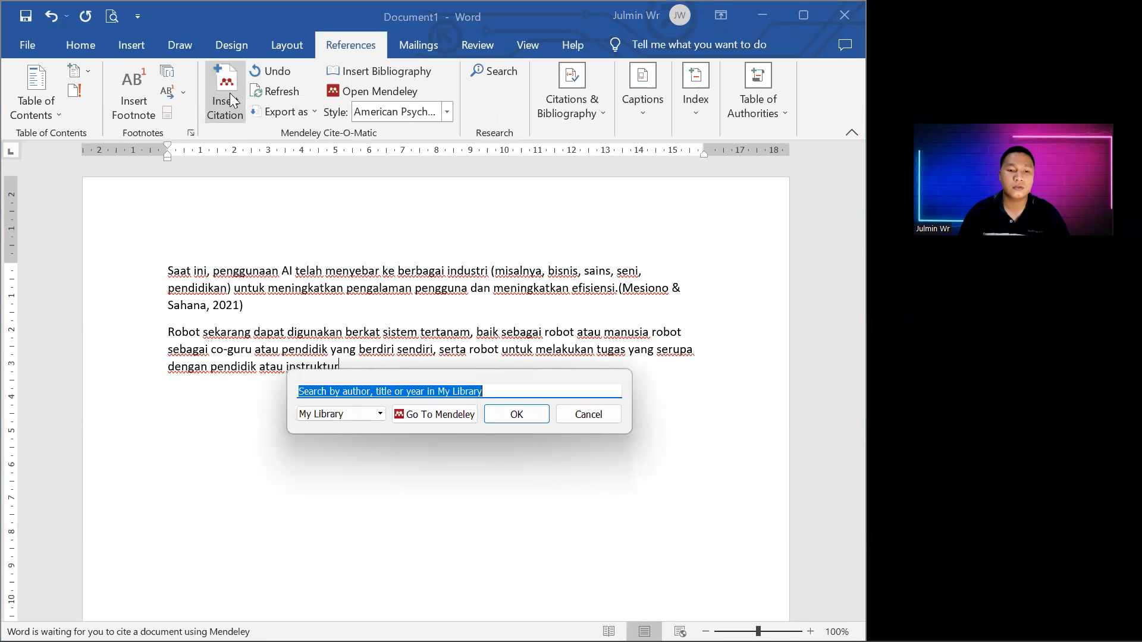
pyautogui.write('adi')
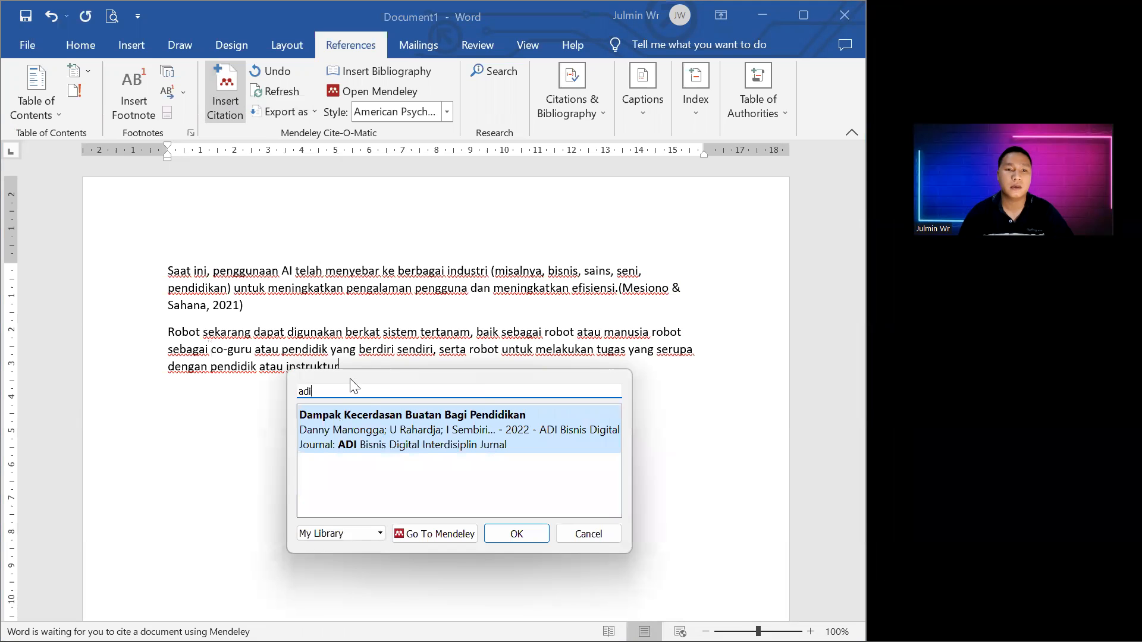
pyautogui.click(517, 533)
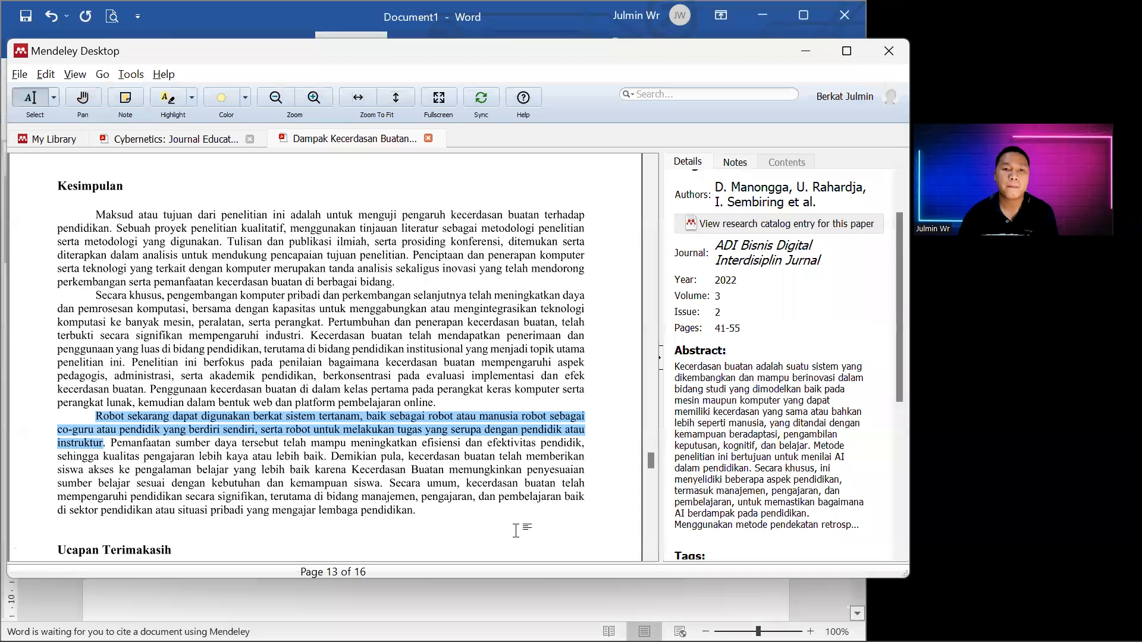
pyautogui.press('Return')
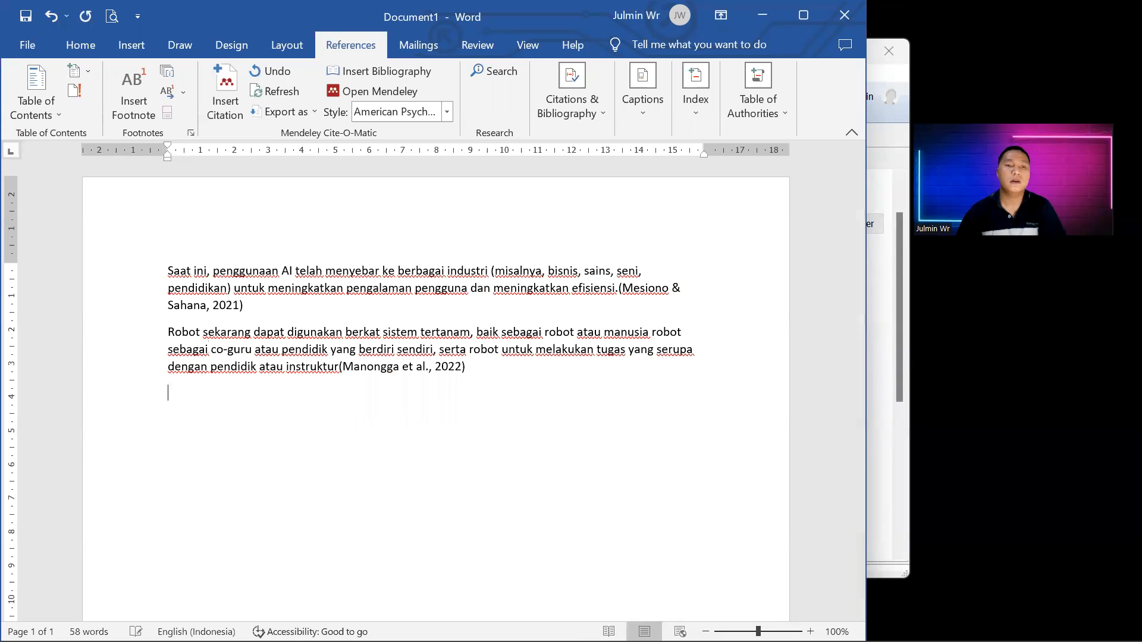
# Switch to the Mendeley library and open the "Perancangan Sistem Informasi Tata Kelola Teknologi Informasi Perpustakaan" PDF at its Abstrak
pyautogui.hotkey('alt', 'Tab')
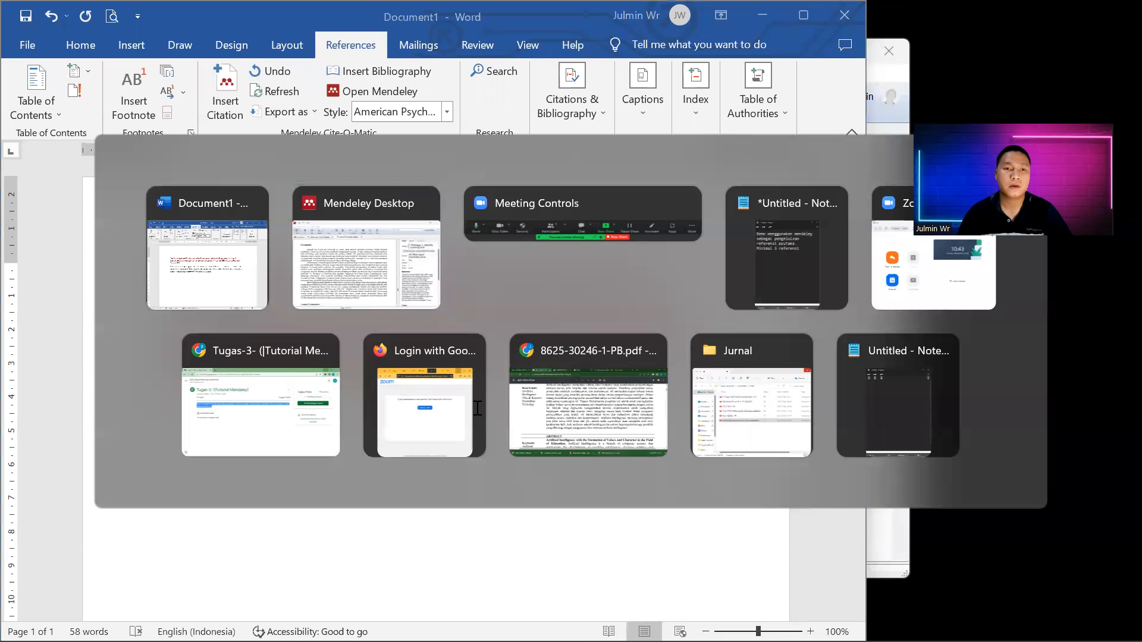
pyautogui.click(49, 138)
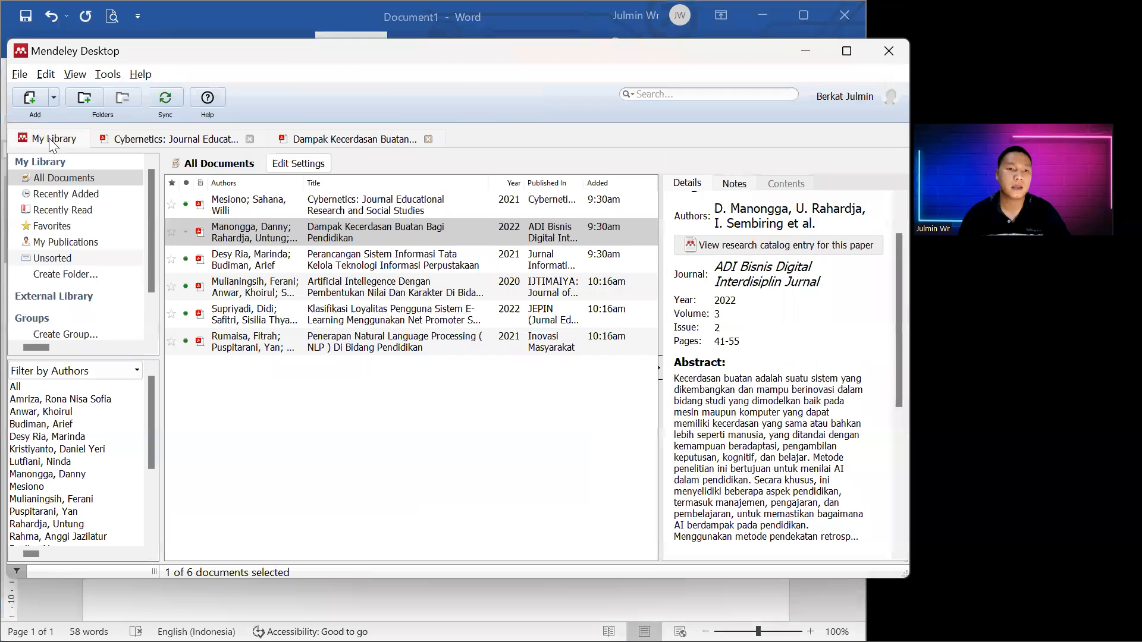
pyautogui.click(290, 262)
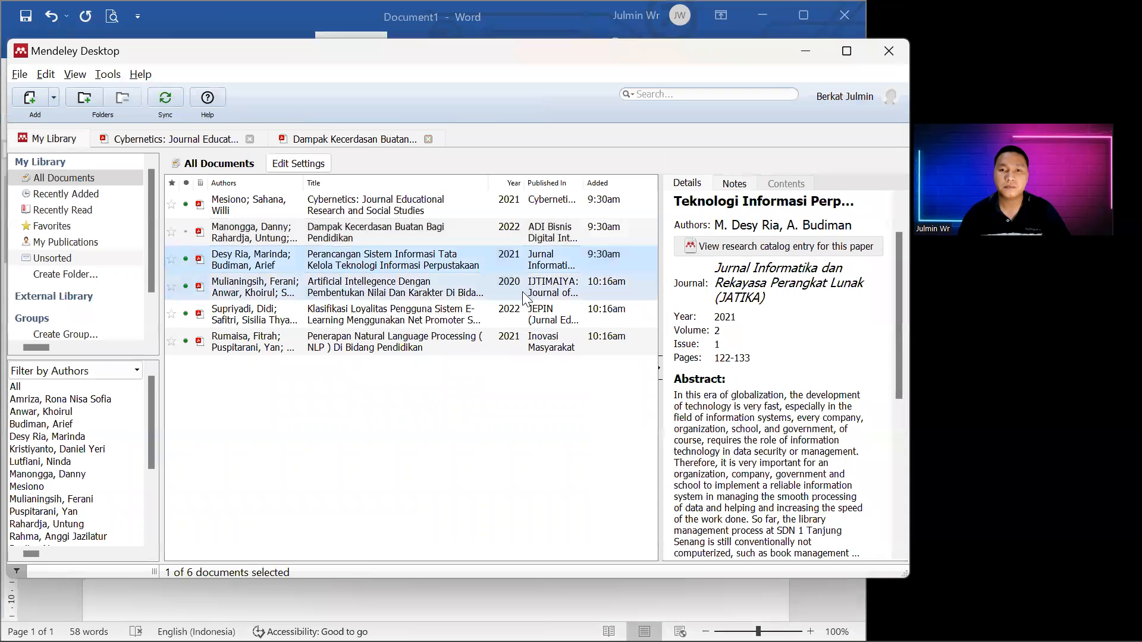
pyautogui.doubleClick(398, 265)
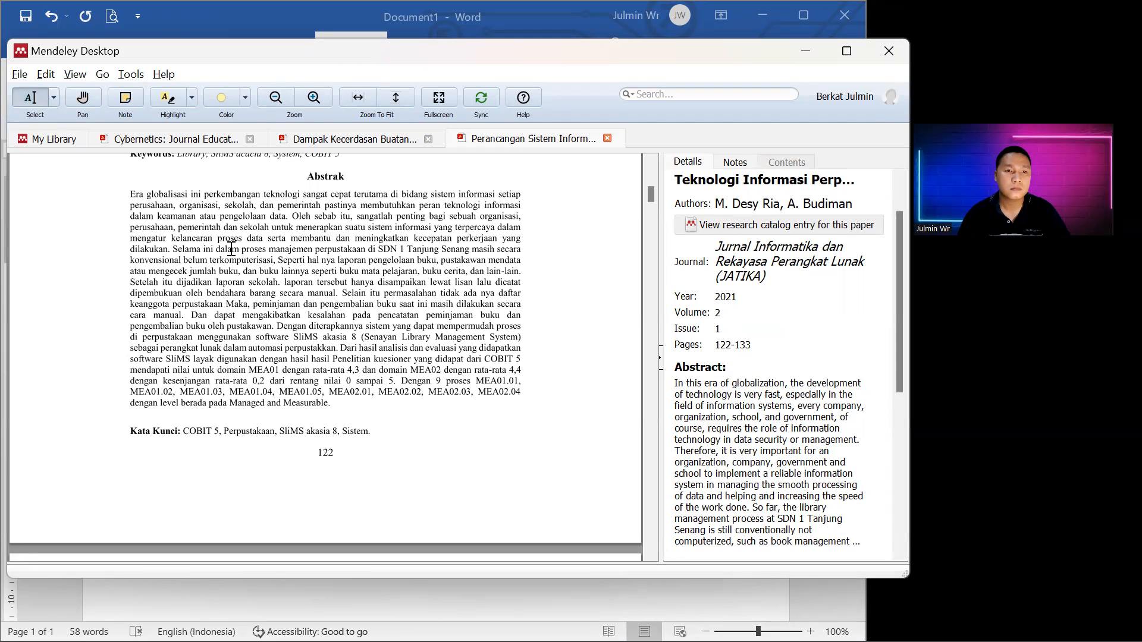
# Copy the first Abstrak sentence, from "Era globalisasi" to "pengelolaan data.", into the new paragraph of the Word document
pyautogui.moveTo(128, 195); pyautogui.dragTo(196, 204)
pyautogui.click(176, 205)
pyautogui.moveTo(130, 190)
pyautogui.mouseDown()
pyautogui.moveTo(305, 205)
pyautogui.moveTo(275, 217)
pyautogui.moveTo(289, 216)
pyautogui.moveTo(130, 194)
pyautogui.mouseUp()
pyautogui.click(260, 211)
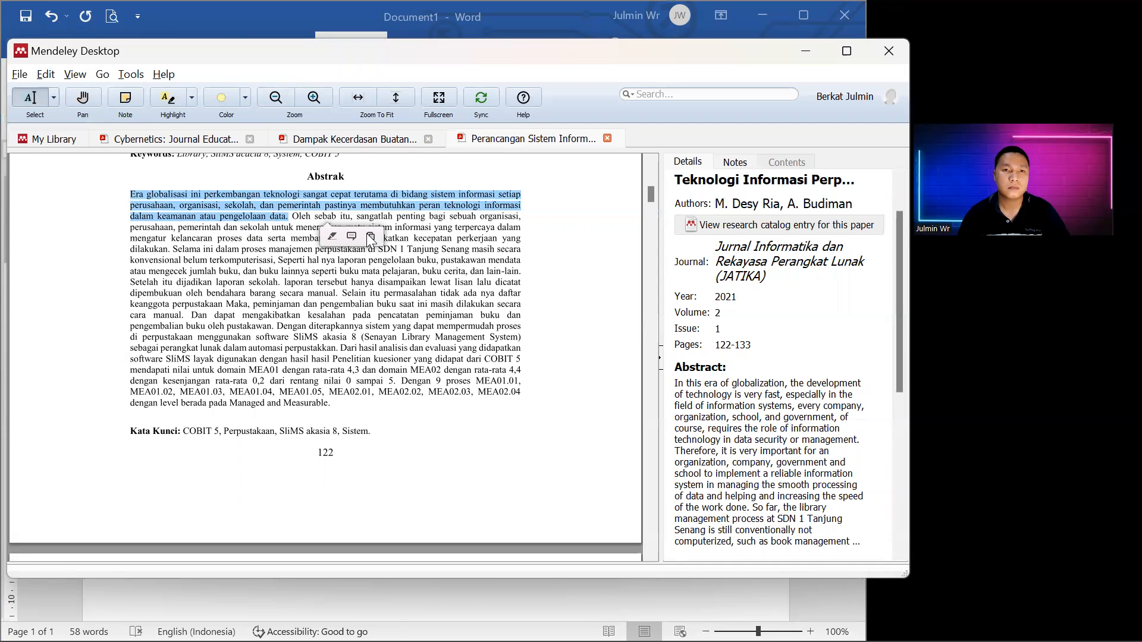
pyautogui.click(369, 238)
pyautogui.hotkey('alt', 'Tab')
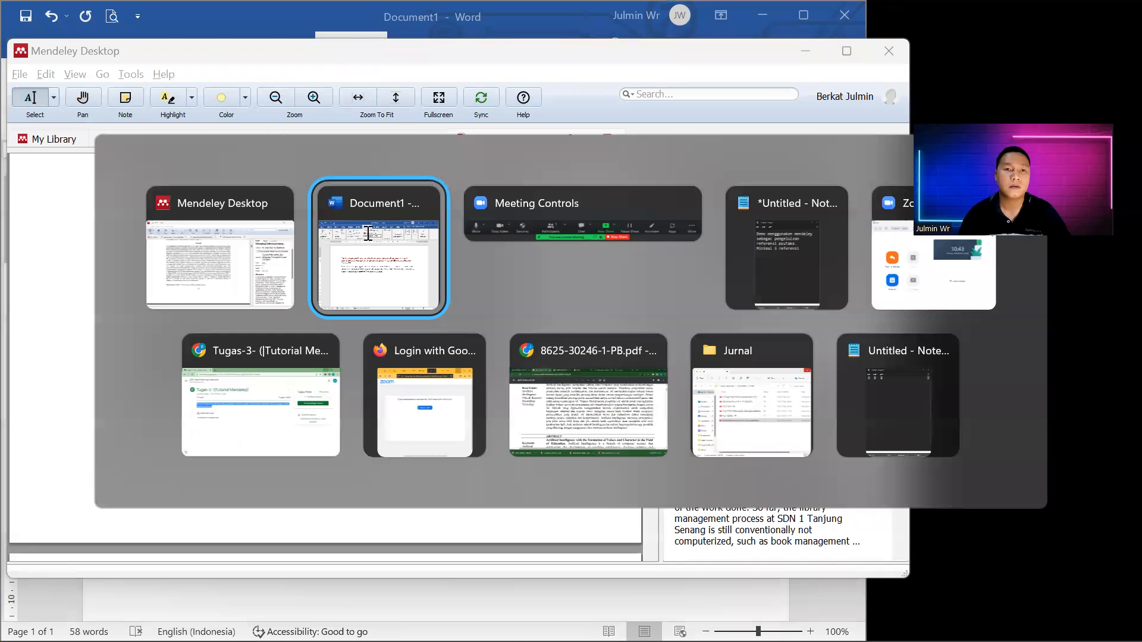
pyautogui.hotkey('ctrl', 'v')
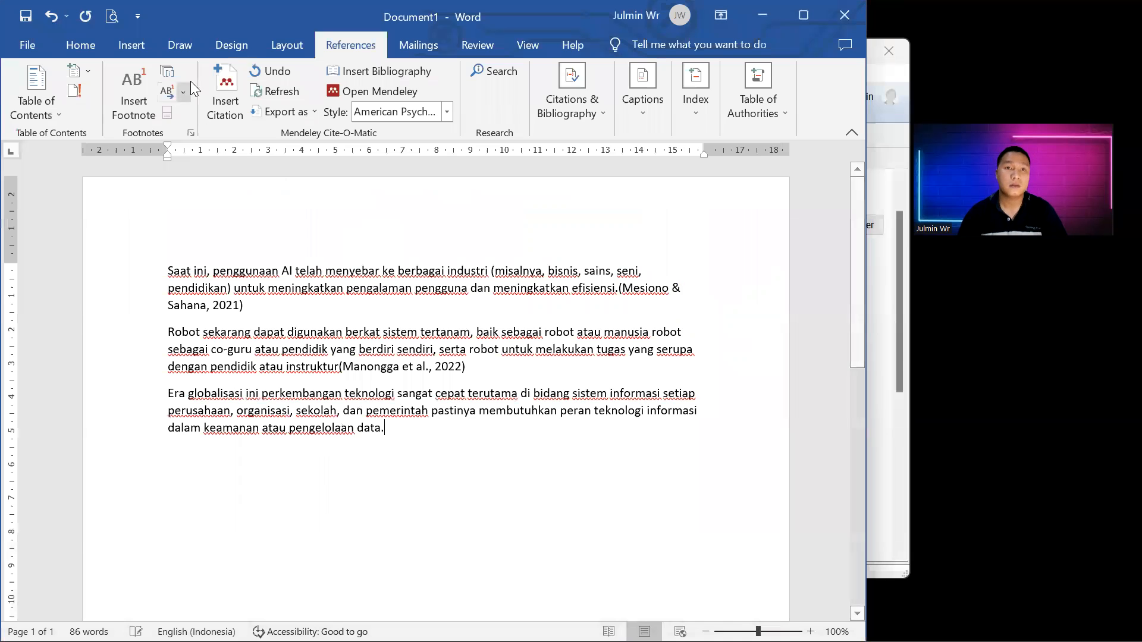
# Cite "Perancangan Sistem Informasi Tata Kelola Teknologi Informasi Perpustakaan" after "pengelolaan data.", searching the library for "jatika", and start a new paragraph
pyautogui.click(225, 89)
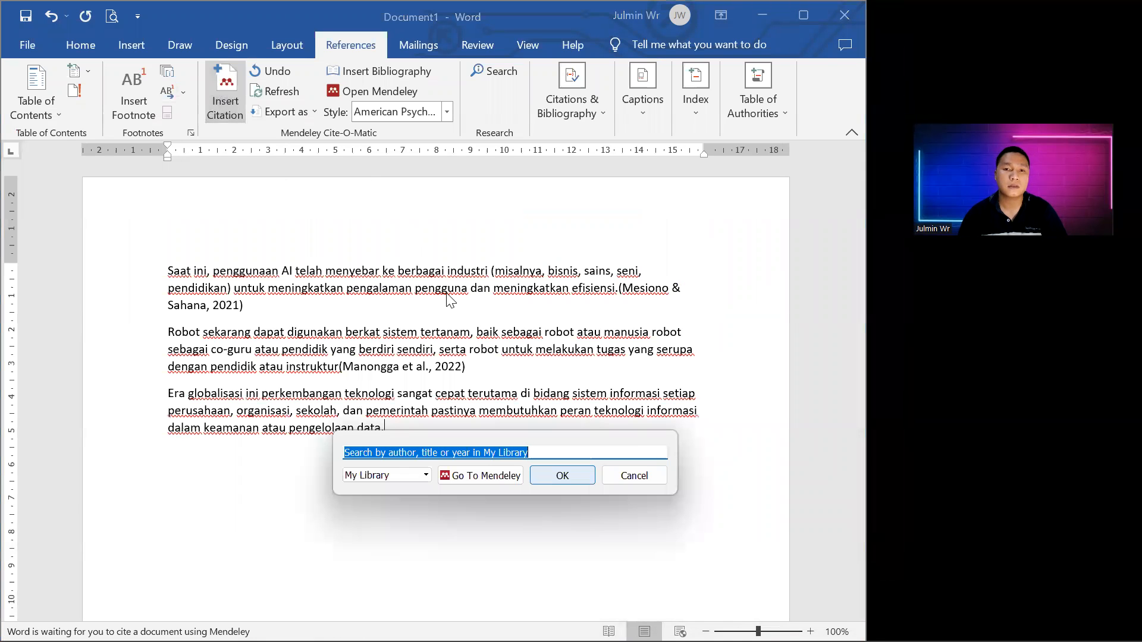
pyautogui.hotkey('alt', 'Tab')
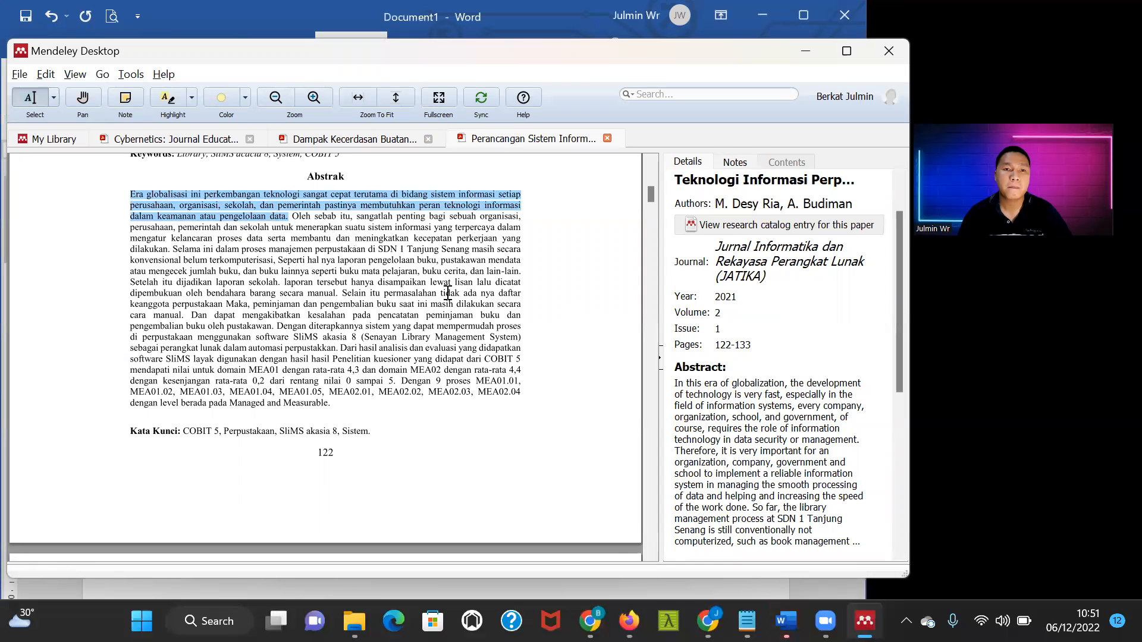
pyautogui.hotkey('ctrl', 'c')
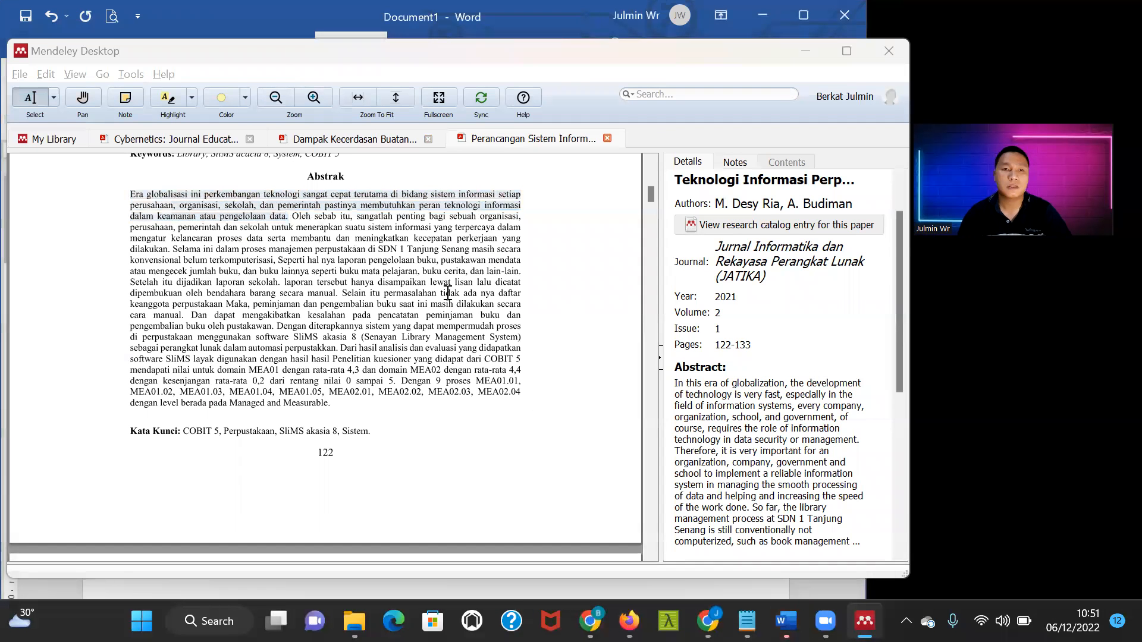
pyautogui.hotkey('alt', 'Tab')
pyautogui.hotkey('ctrl', 'v')
pyautogui.click(233, 110)
pyautogui.write('jatika')
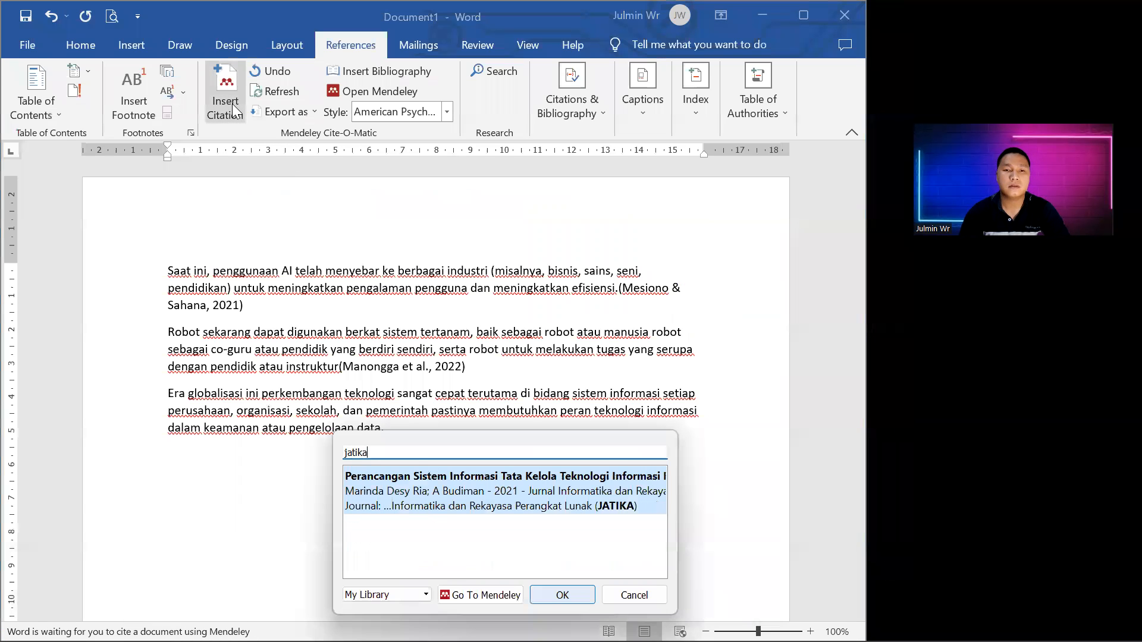
pyautogui.click(575, 593)
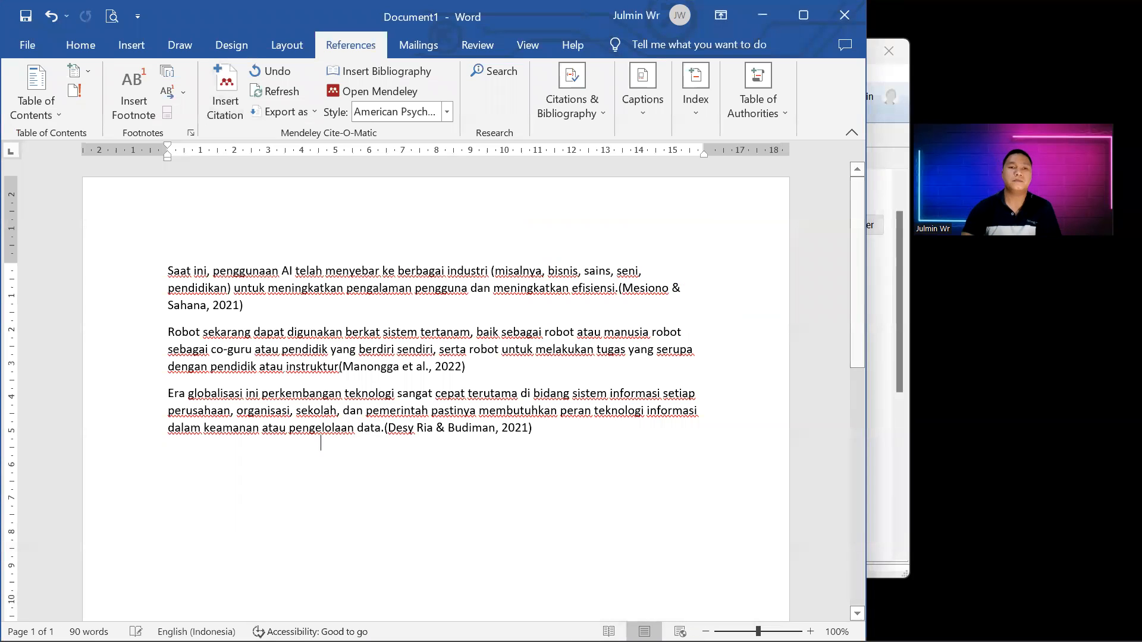
pyautogui.press('Return')
# Switch to the Mendeley library, open the "Artificial Intellegence Dengan Pembentukan Nilai Dan Karakter" PDF and browse to its Pendahuluan section
pyautogui.hotkey('alt', 'Tab')
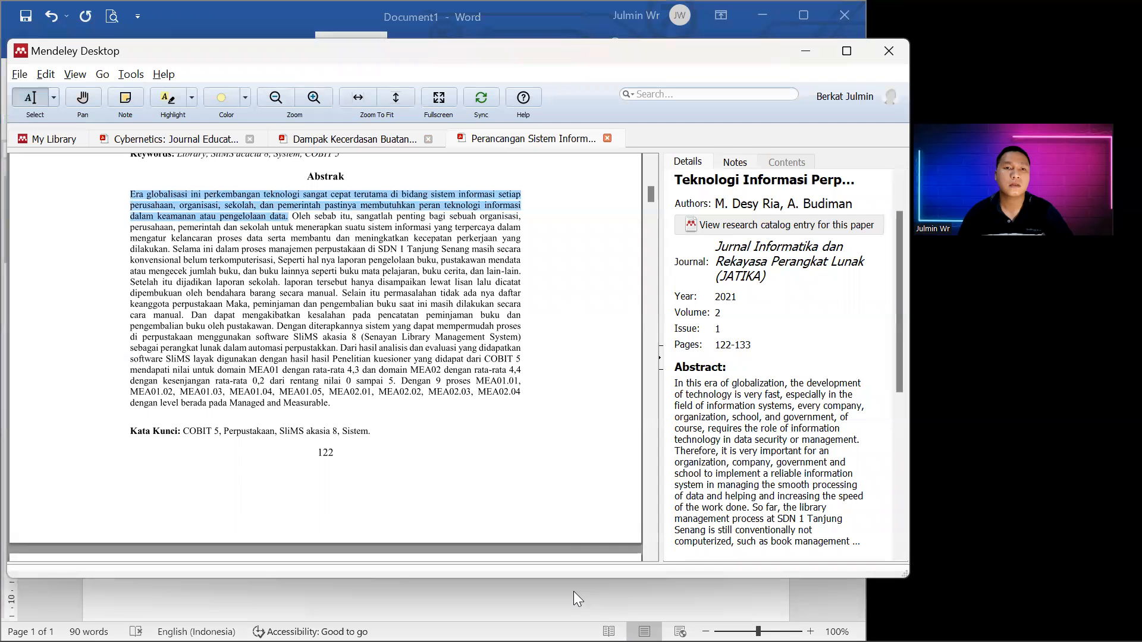
pyautogui.click(59, 138)
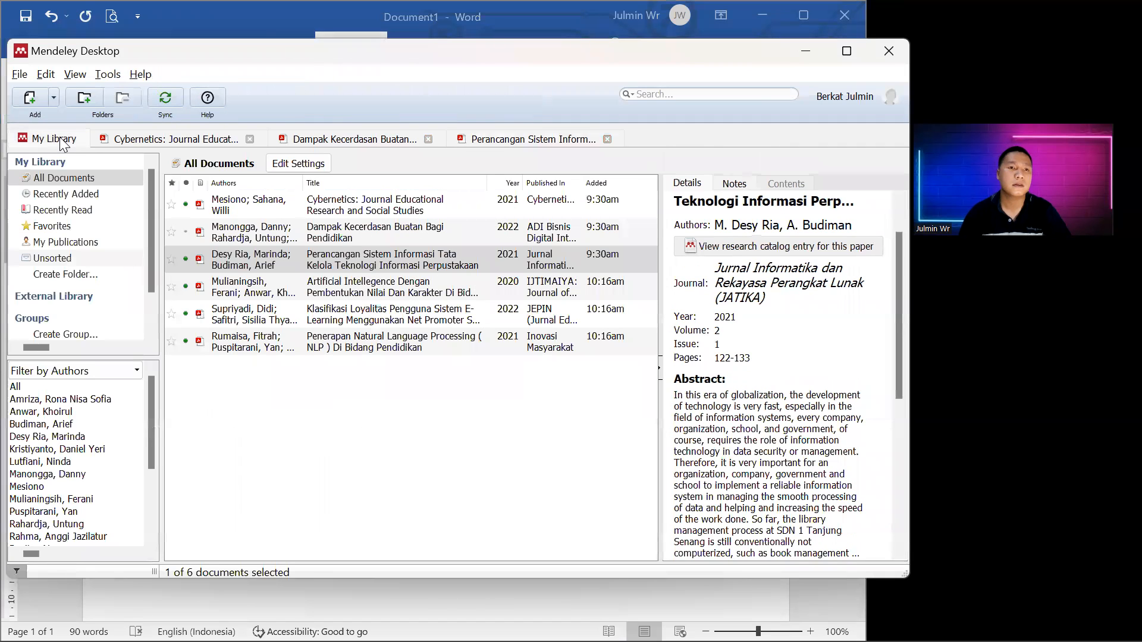
pyautogui.doubleClick(333, 286)
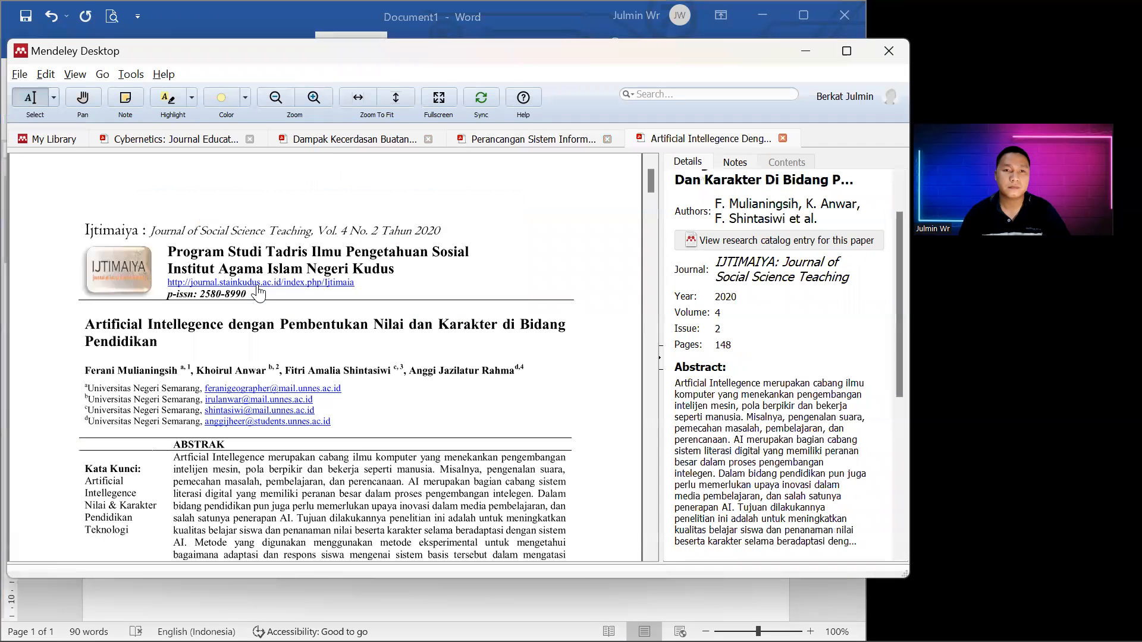
pyautogui.scroll(-3, 338, 467)
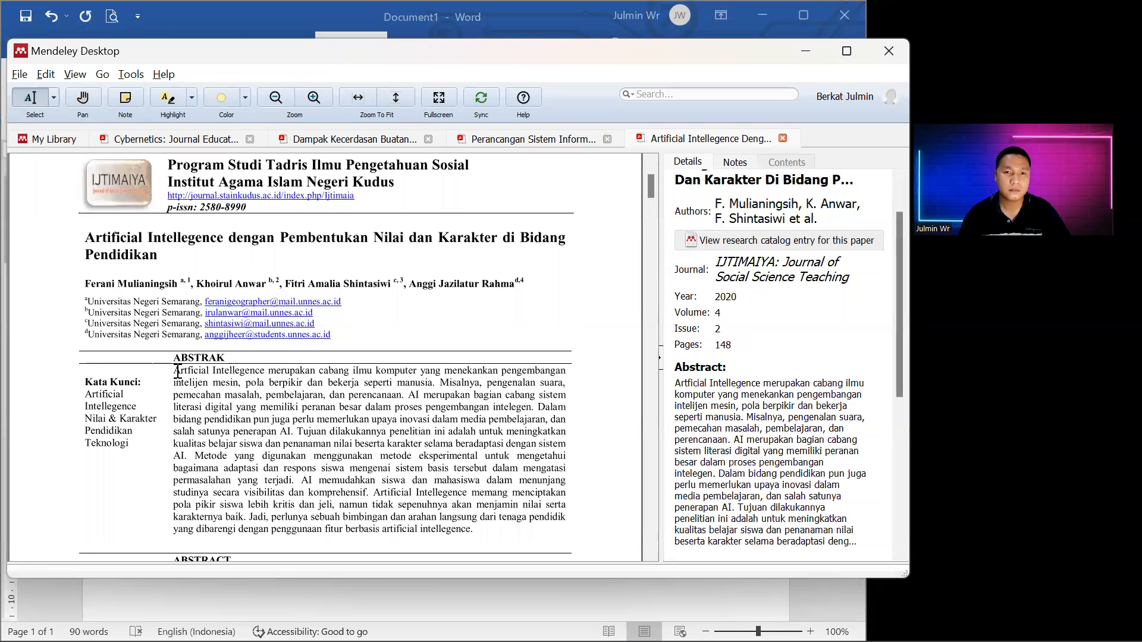
pyautogui.moveTo(177, 371); pyautogui.dragTo(441, 409)
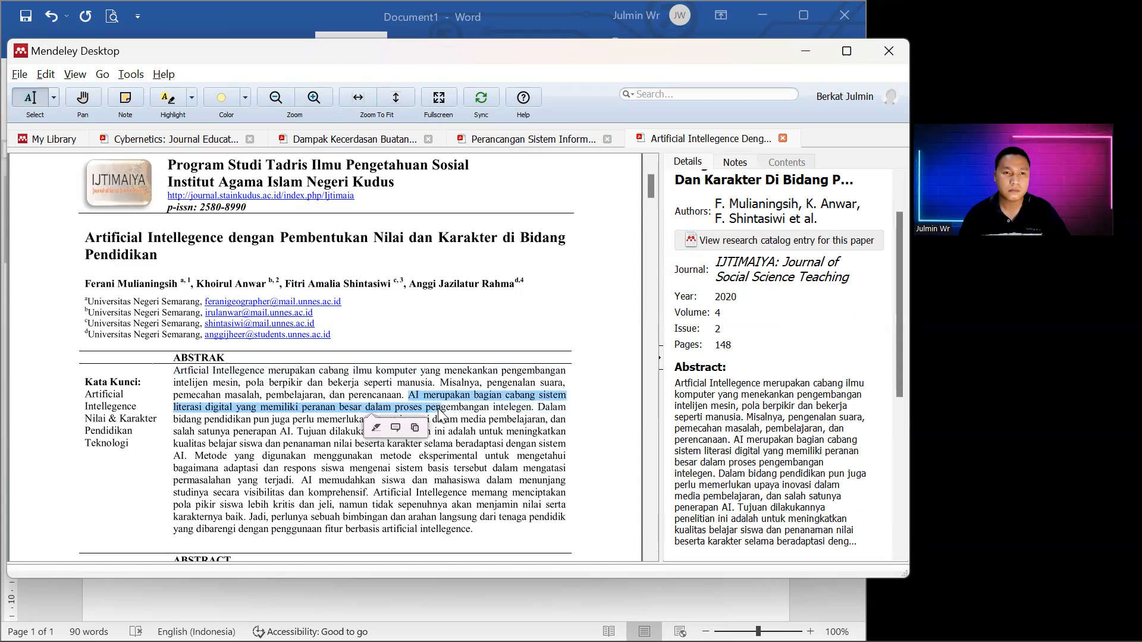
pyautogui.click(316, 454)
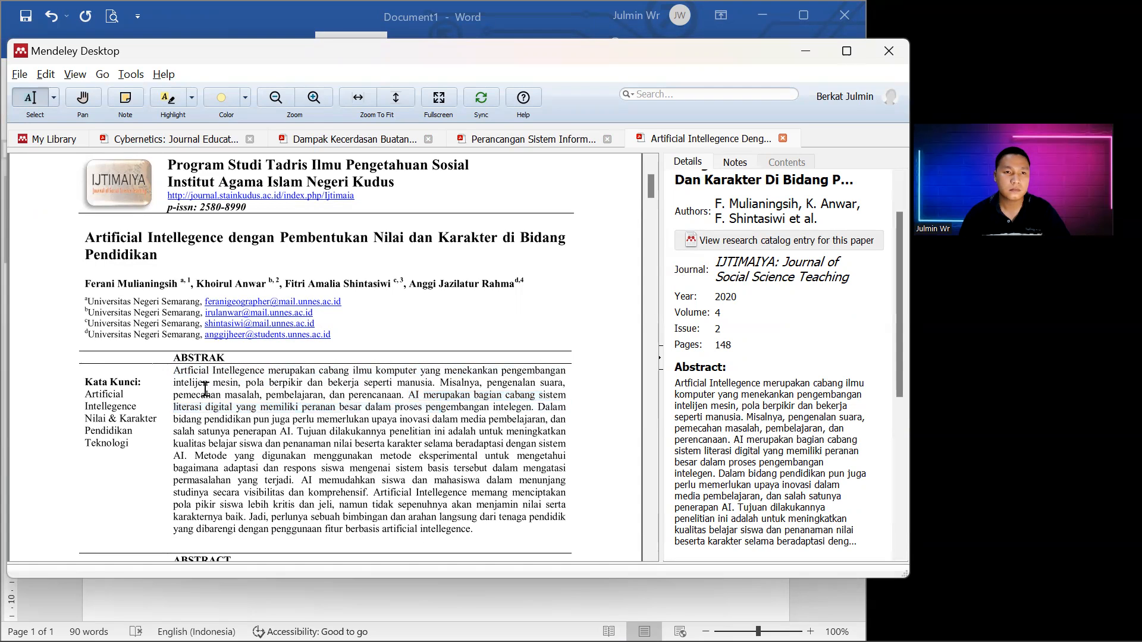
pyautogui.scroll(-4, 455, 387)
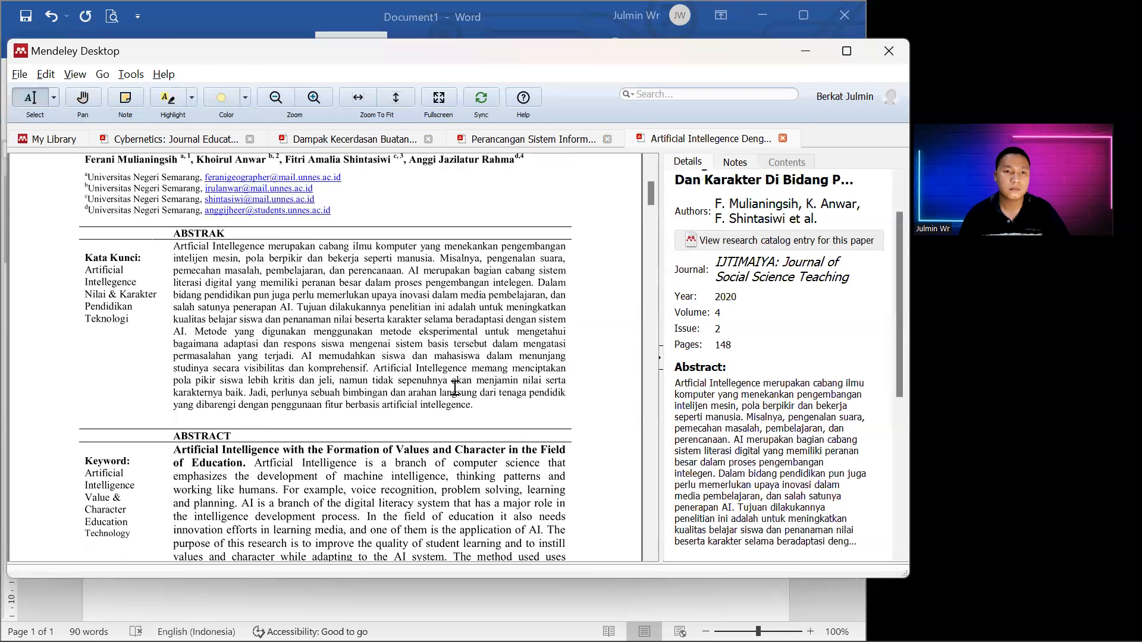
pyautogui.scroll(-2, 455, 388)
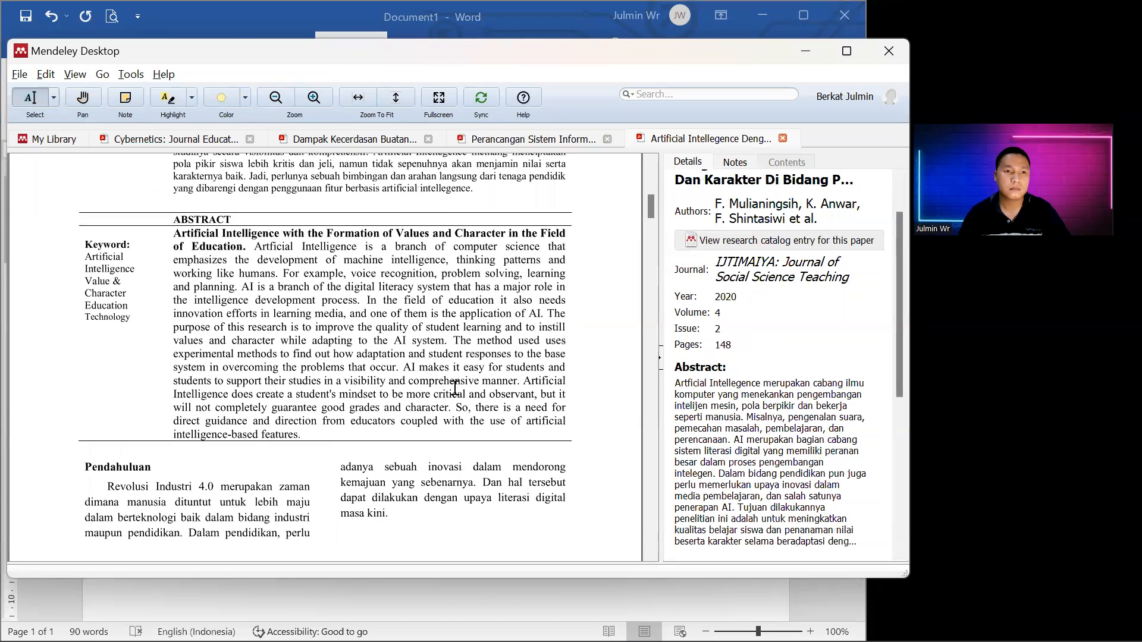
pyautogui.scroll(-3, 455, 388)
pyautogui.scroll(-2, 455, 387)
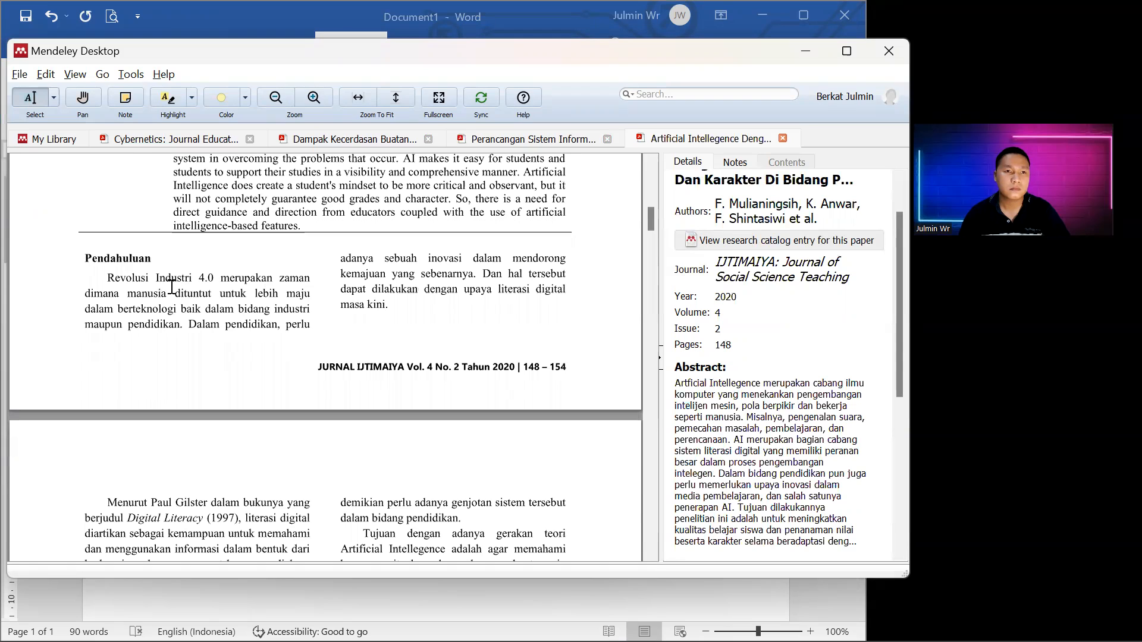
# Copy the Pendahuluan text from "Revolusi Industri 4.0" to "sebenarnya" into the Word document's last paragraph and remove the line breaks inside it
pyautogui.moveTo(110, 277); pyautogui.dragTo(471, 273)
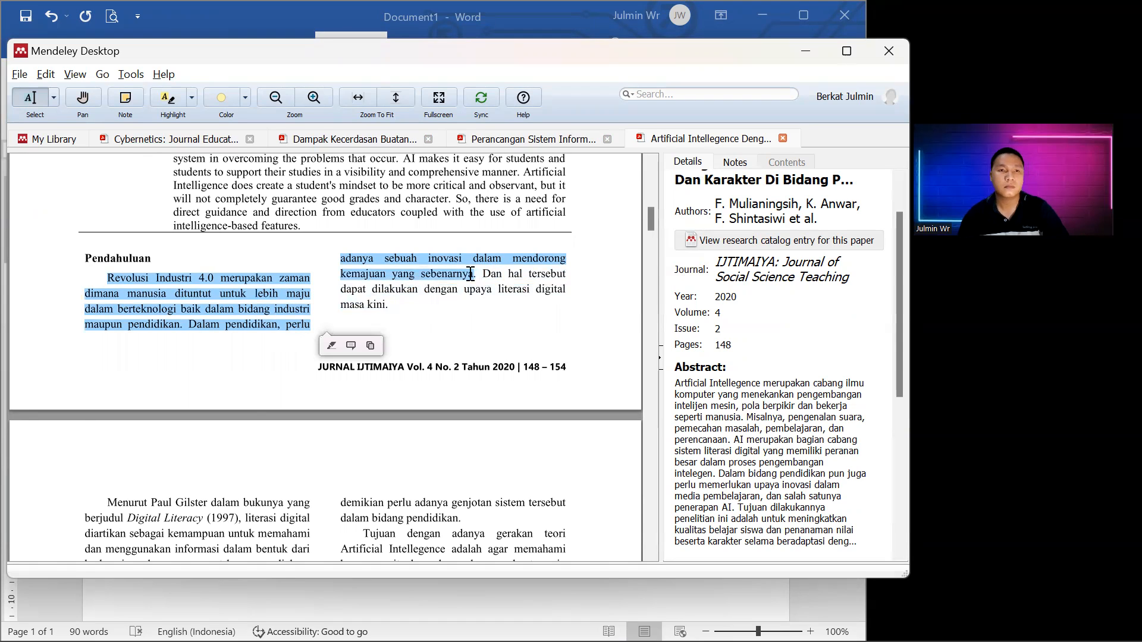
pyautogui.hotkey('alt', 'Tab')
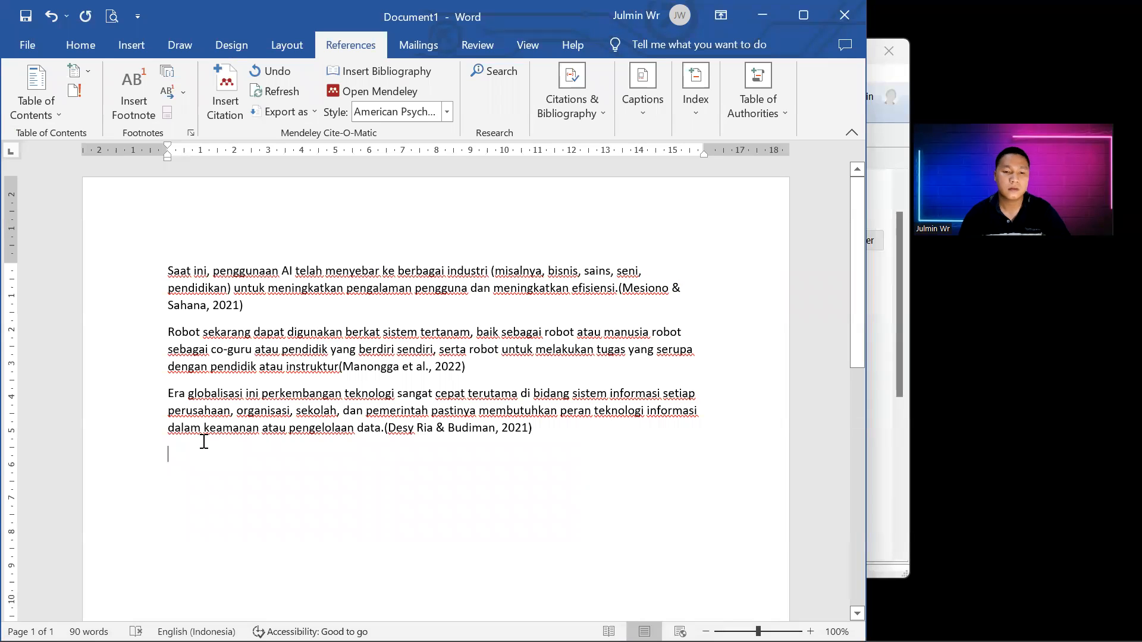
pyautogui.hotkey('ctrl', 'v')
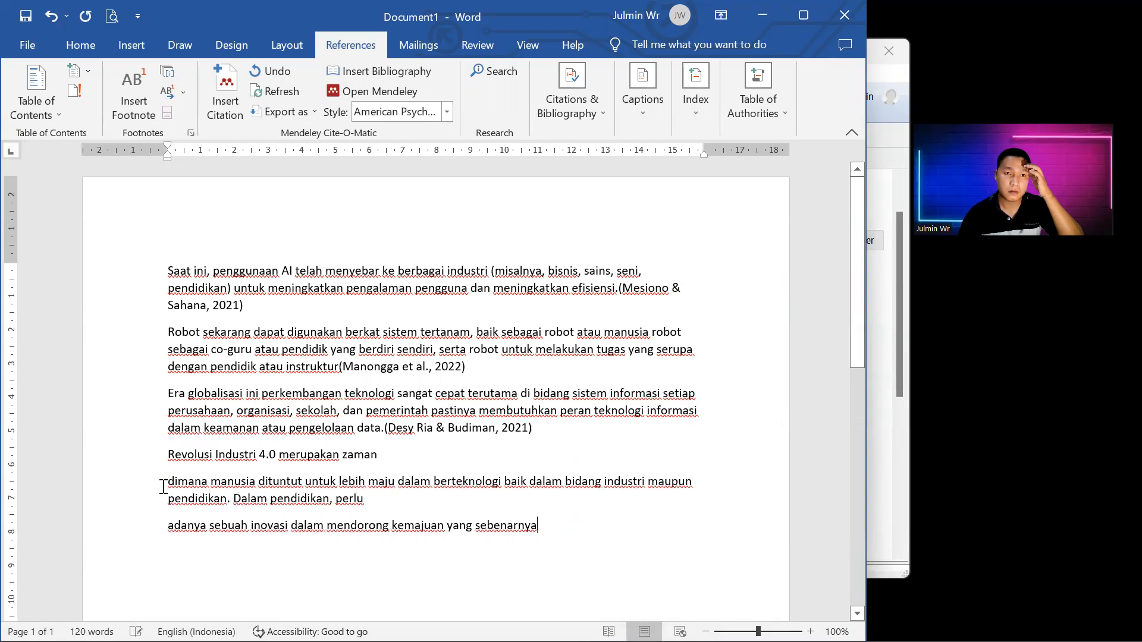
pyautogui.press('BackSpace')
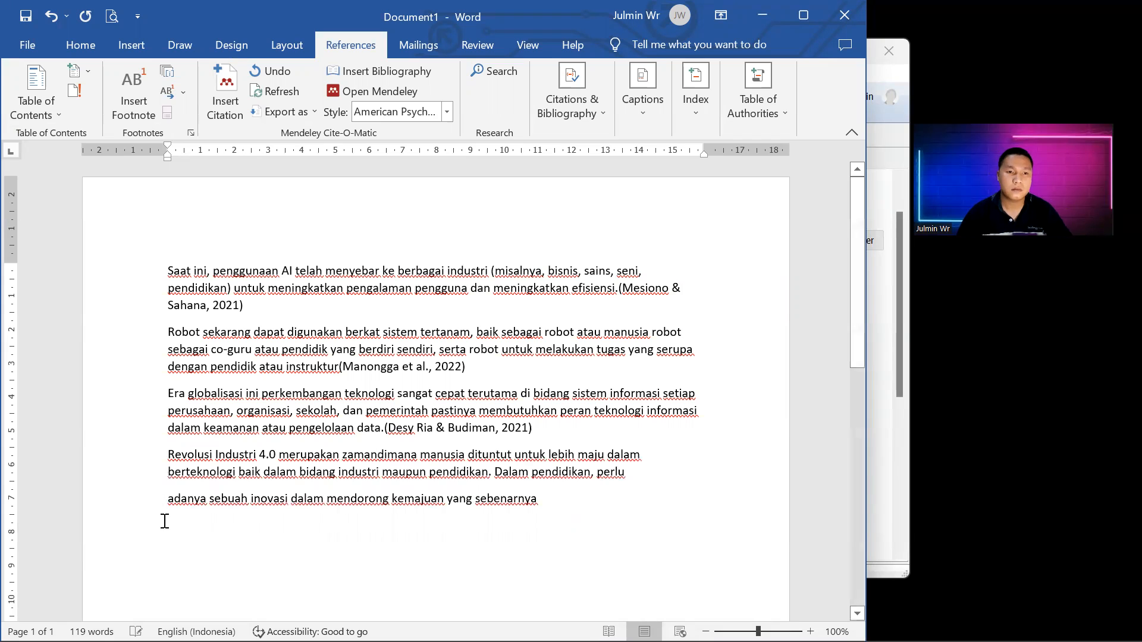
pyautogui.press('BackSpace')
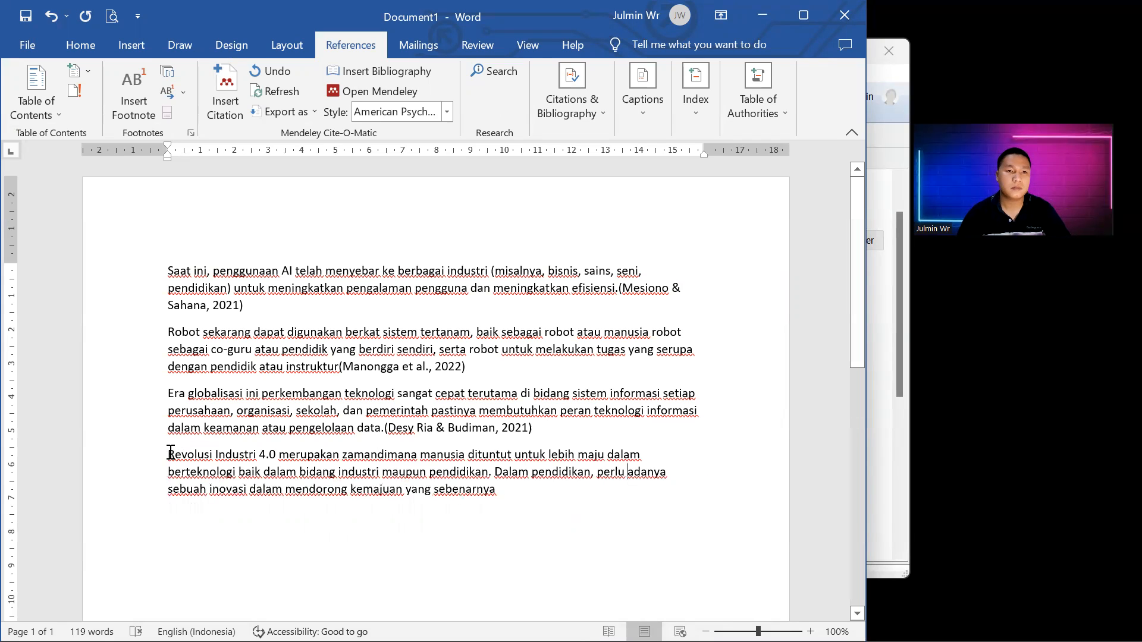
# Move the "Revolusi Industri 4.0" paragraph to the beginning of the document, above "Saat ini"
pyautogui.moveTo(170, 454); pyautogui.dragTo(517, 496)
pyautogui.hotkey('ctrl', 'c')
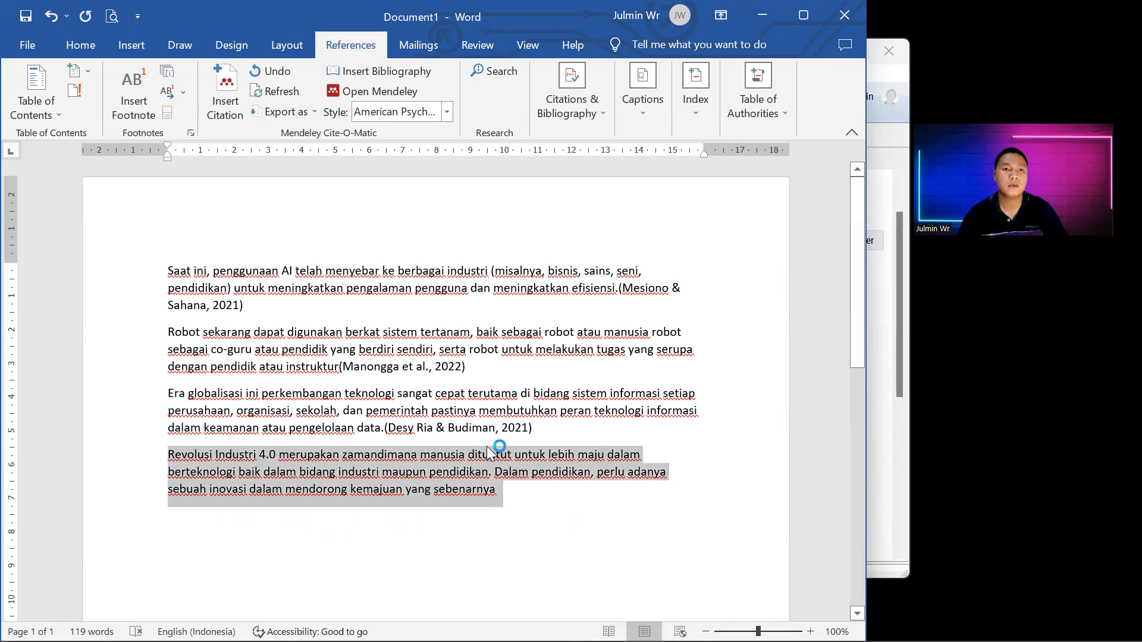
pyautogui.press('Delete')
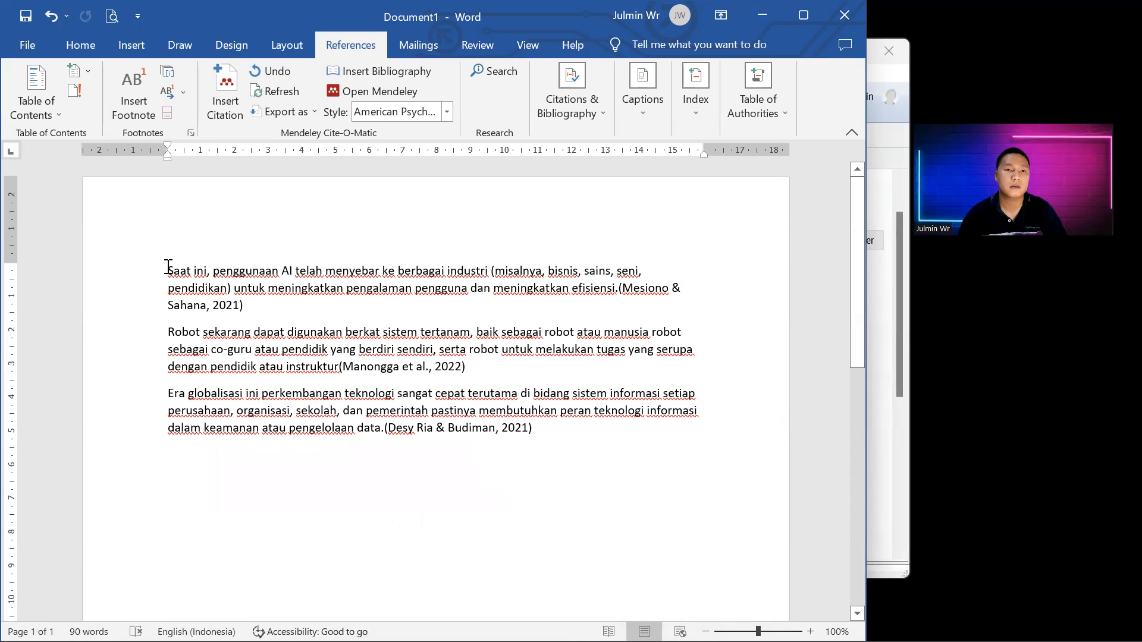
pyautogui.hotkey('ctrl', 'v')
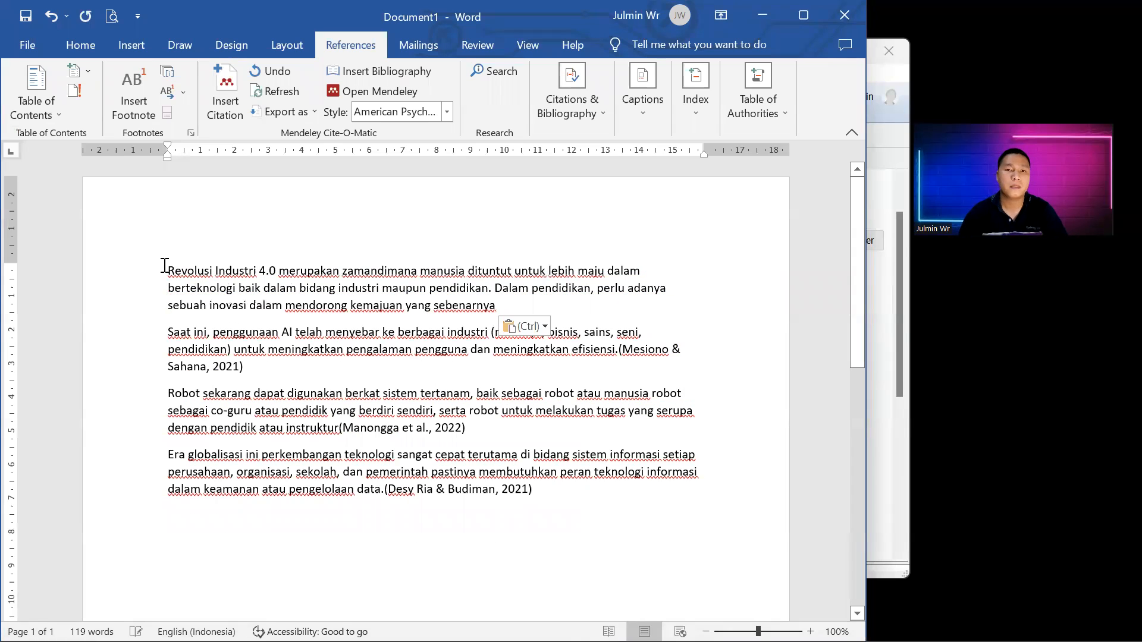
pyautogui.press('BackSpace')
pyautogui.press('Return')
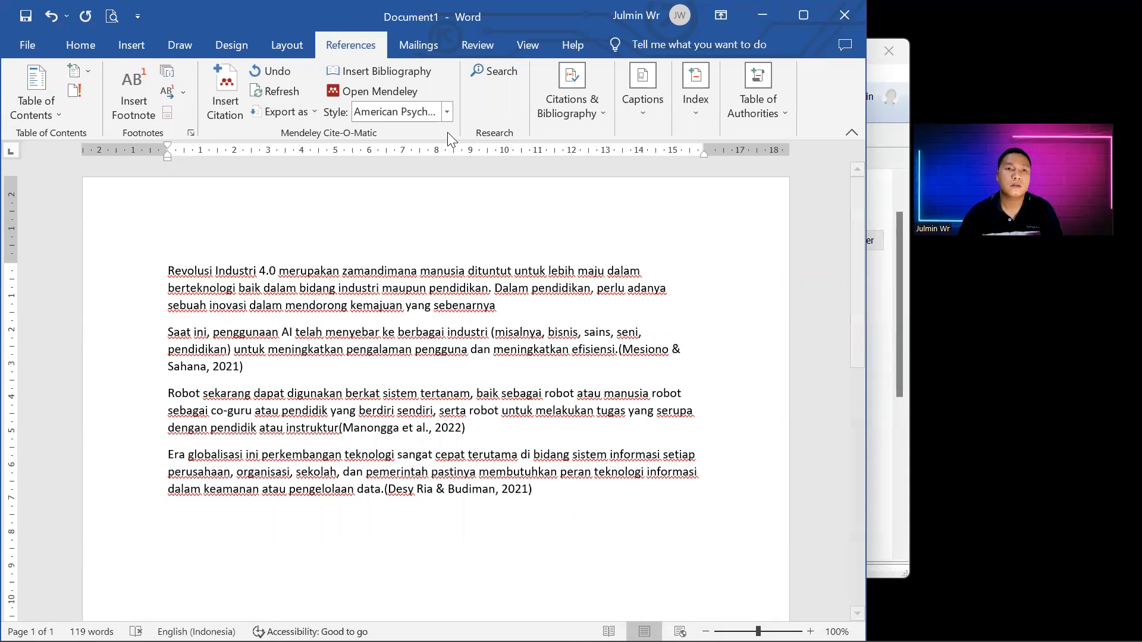
# Switch to Mendeley to check the journal name of the "Artificial Intellegence Dengan Pembentukan Nilai Dan Karakter" paper, and return to the Word document
pyautogui.click(230, 100)
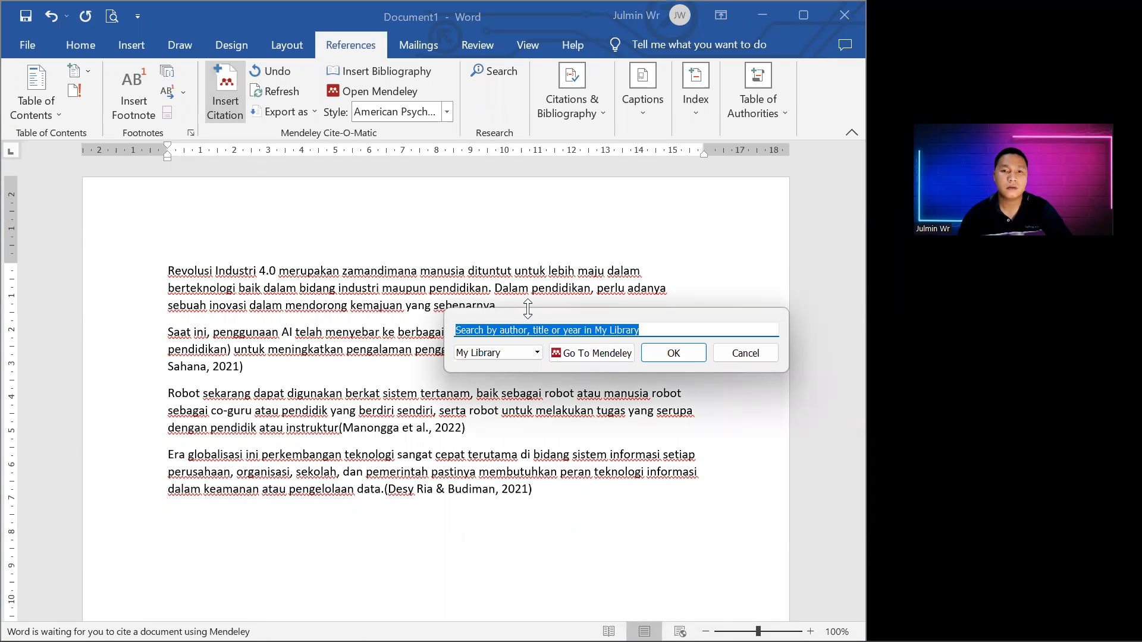
pyautogui.hotkey('alt', 'Tab')
pyautogui.hotkey('alt', 'Tab')
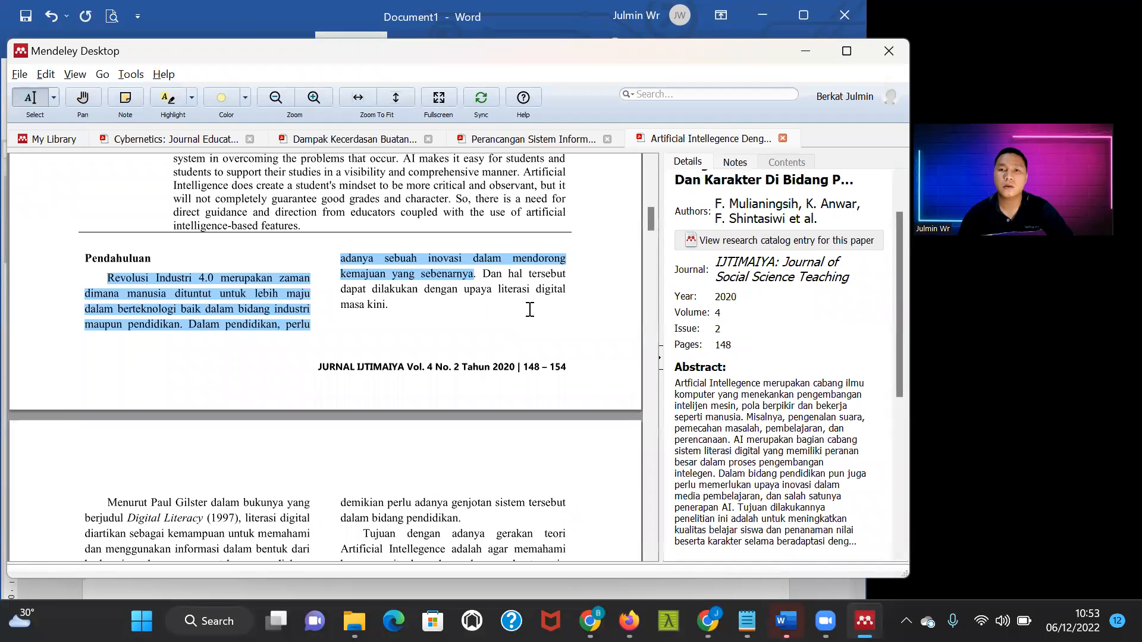
pyautogui.hotkey('ctrl', 'c')
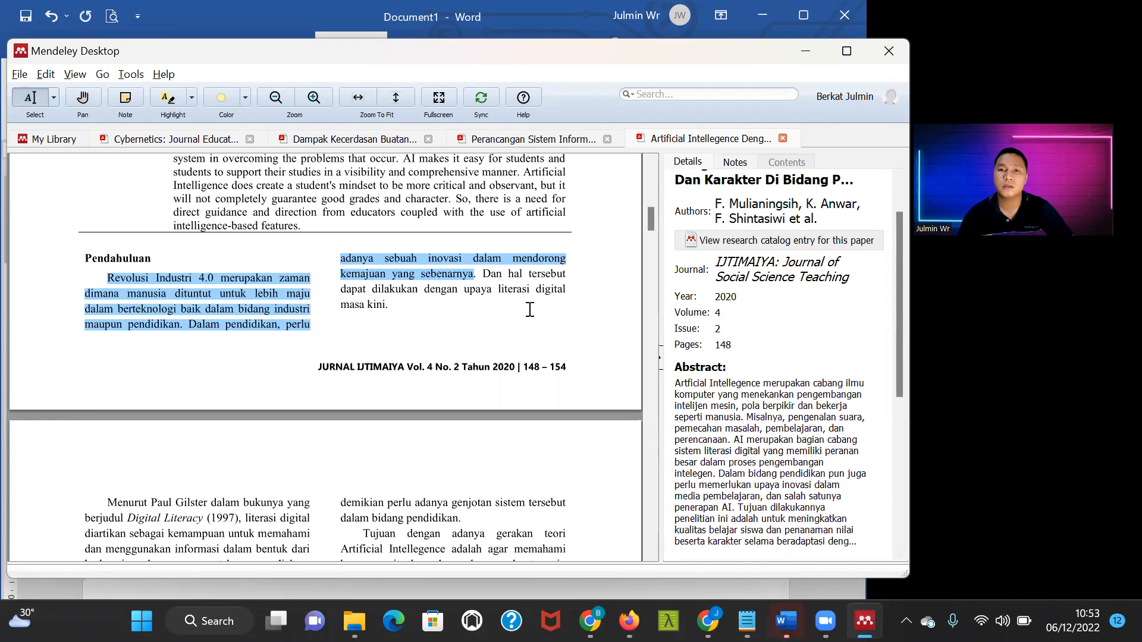
pyautogui.hotkey('alt', 'Tab')
pyautogui.hotkey('ctrl', 'v')
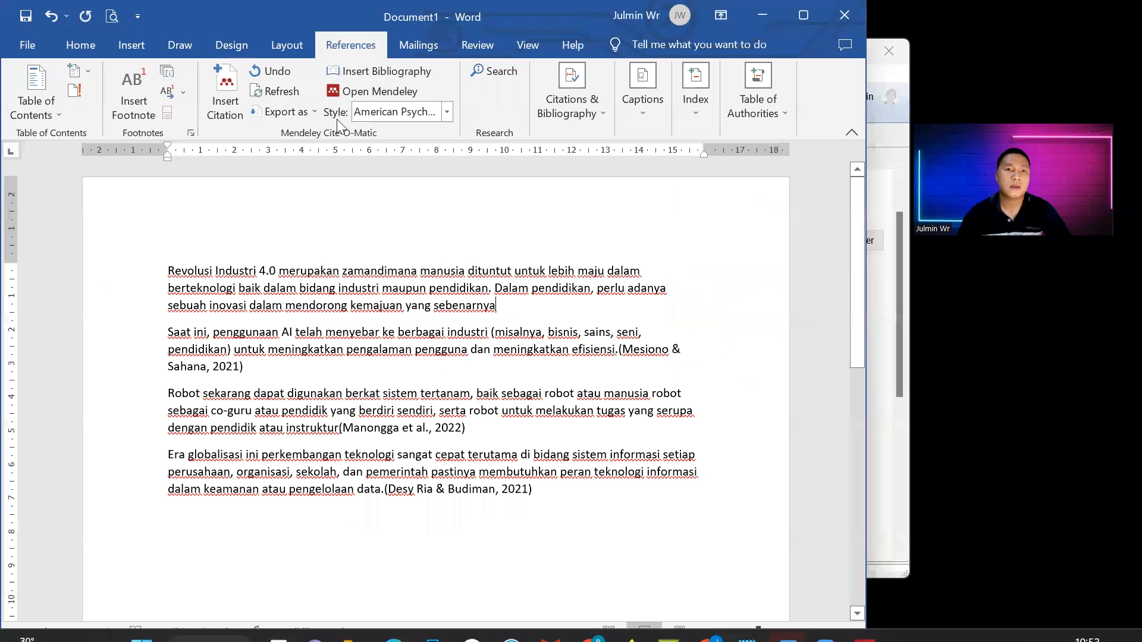
# Cite "Artificial Intellegence Dengan Pembentukan Nilai Dan Karakter" after "sebenarnya" in the first paragraph, searching the library for "ijt"
pyautogui.click(229, 104)
pyautogui.write('ijt')
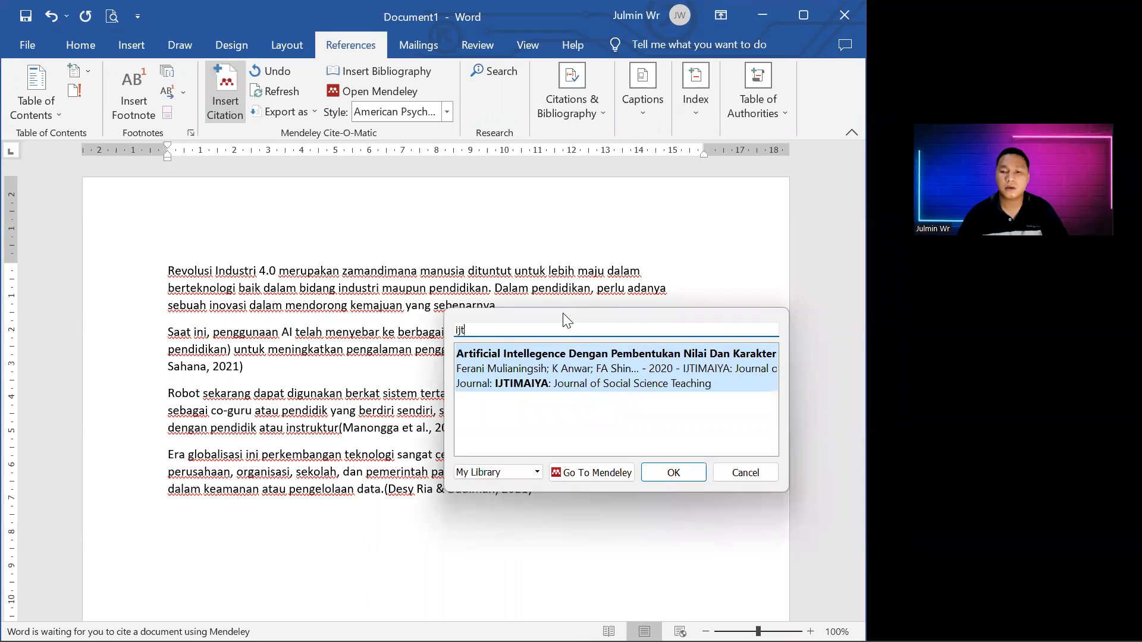
pyautogui.press('Return')
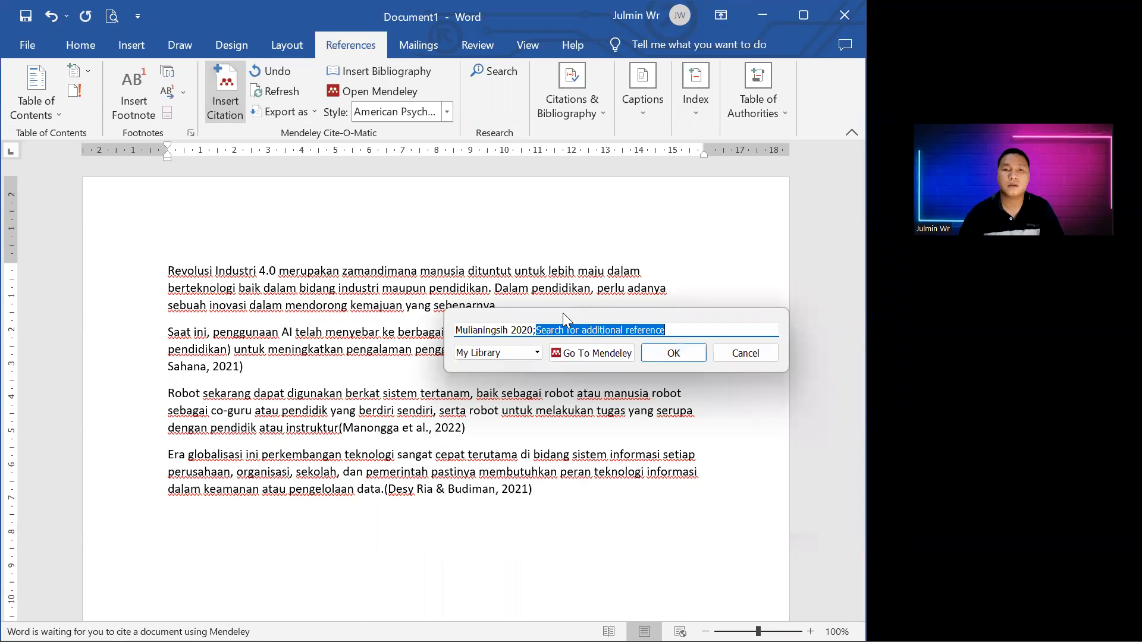
pyautogui.hotkey('ctrl', 'a')
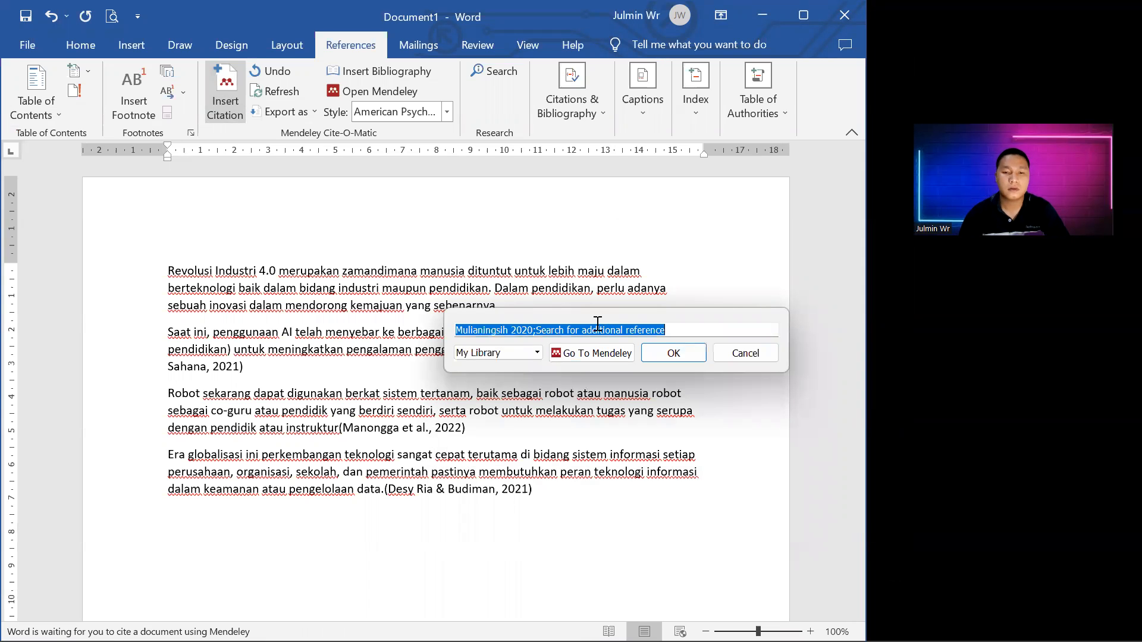
pyautogui.press('BackSpace')
pyautogui.write('j')
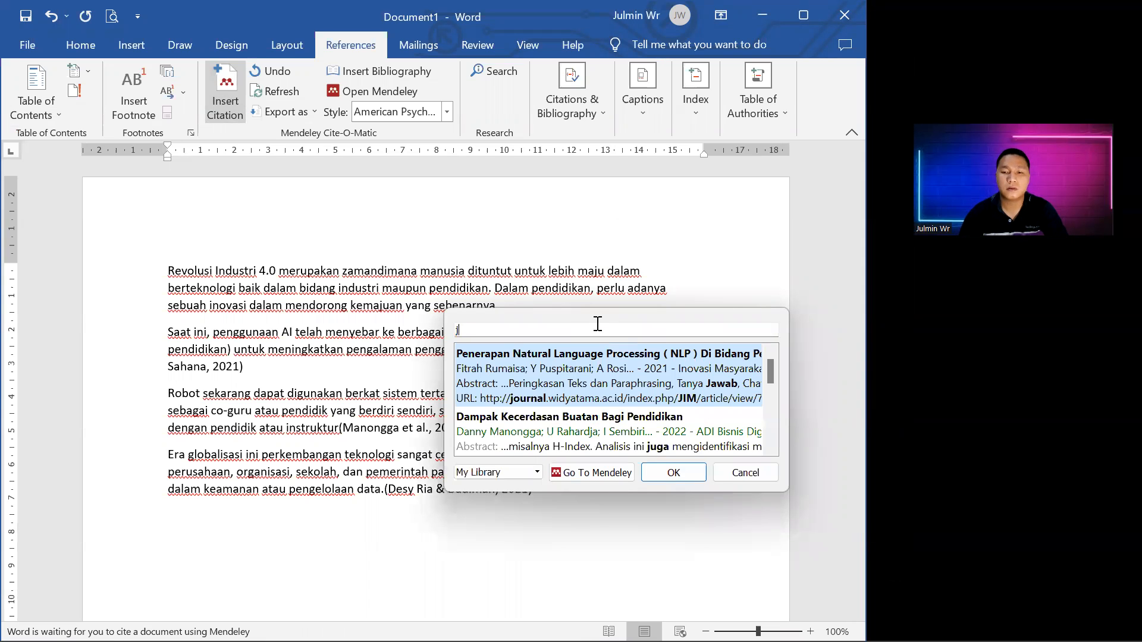
pyautogui.write('t')
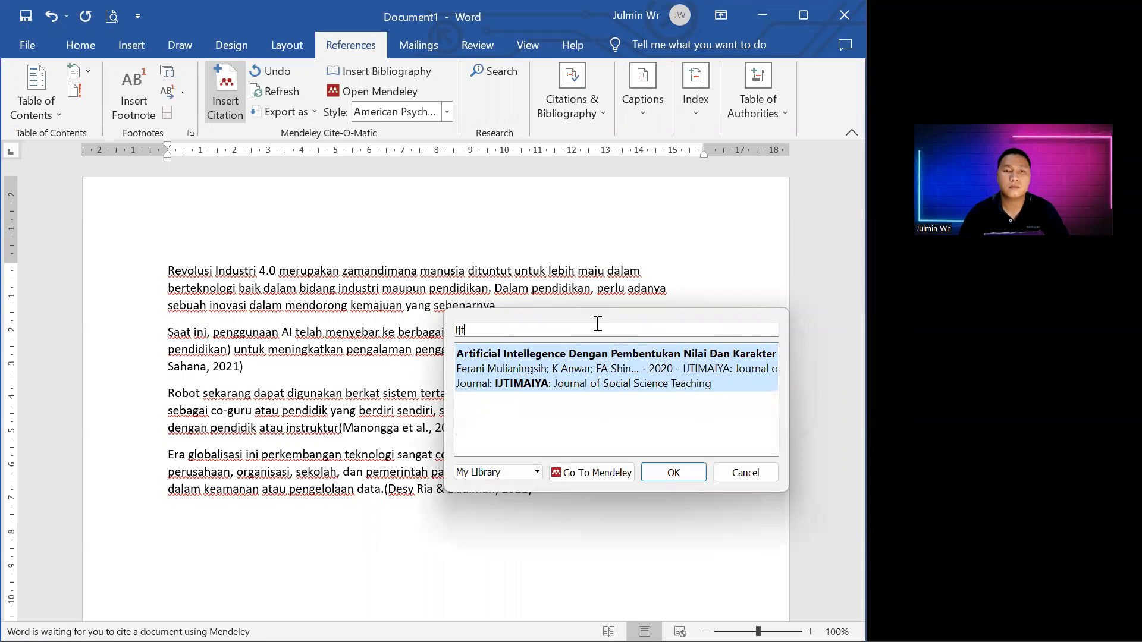
pyautogui.click(564, 370)
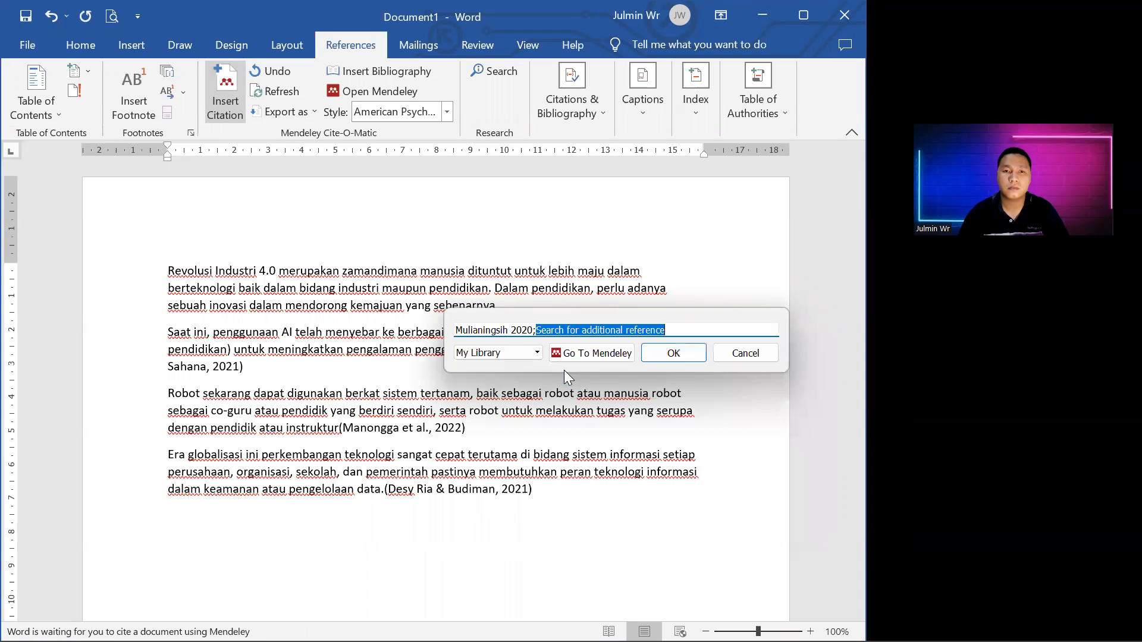
pyautogui.click(674, 354)
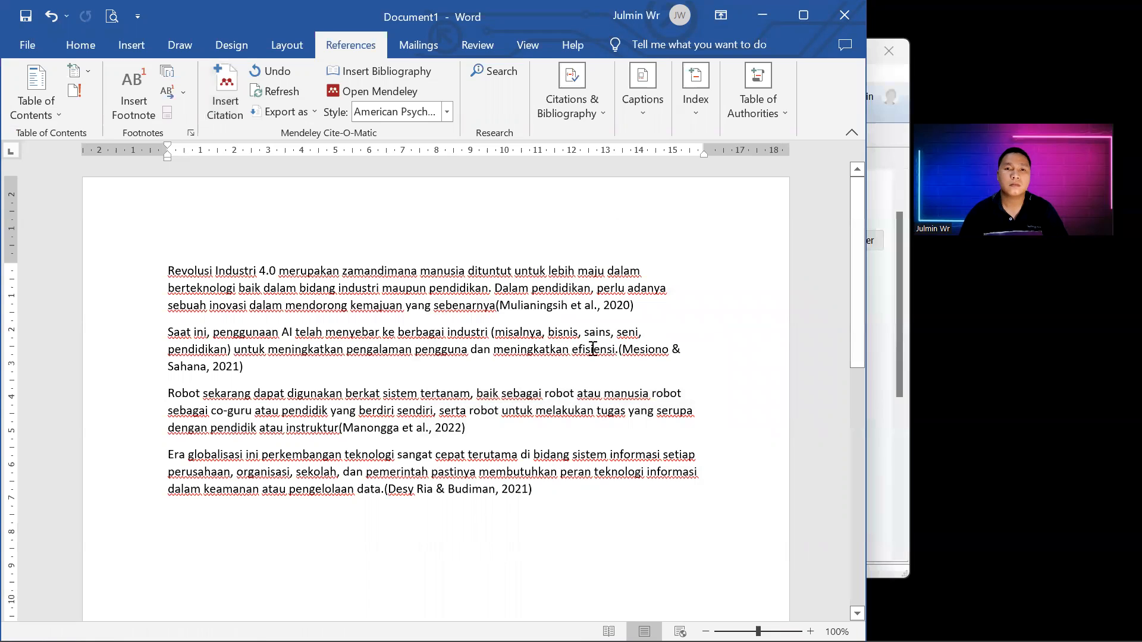
# Start a new paragraph at the document's end and open the "Klasifikasi Loyalitas Pengguna Sistem E-Learning" PDF from the Mendeley library
pyautogui.click(595, 492)
pyautogui.press('Return')
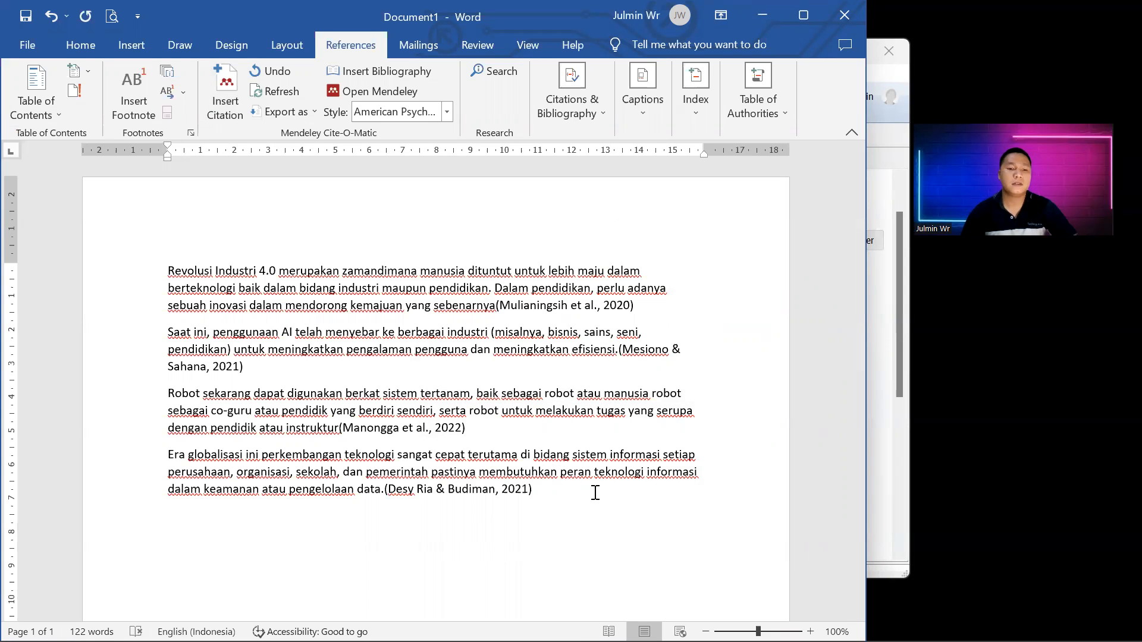
pyautogui.hotkey('alt', 'Tab')
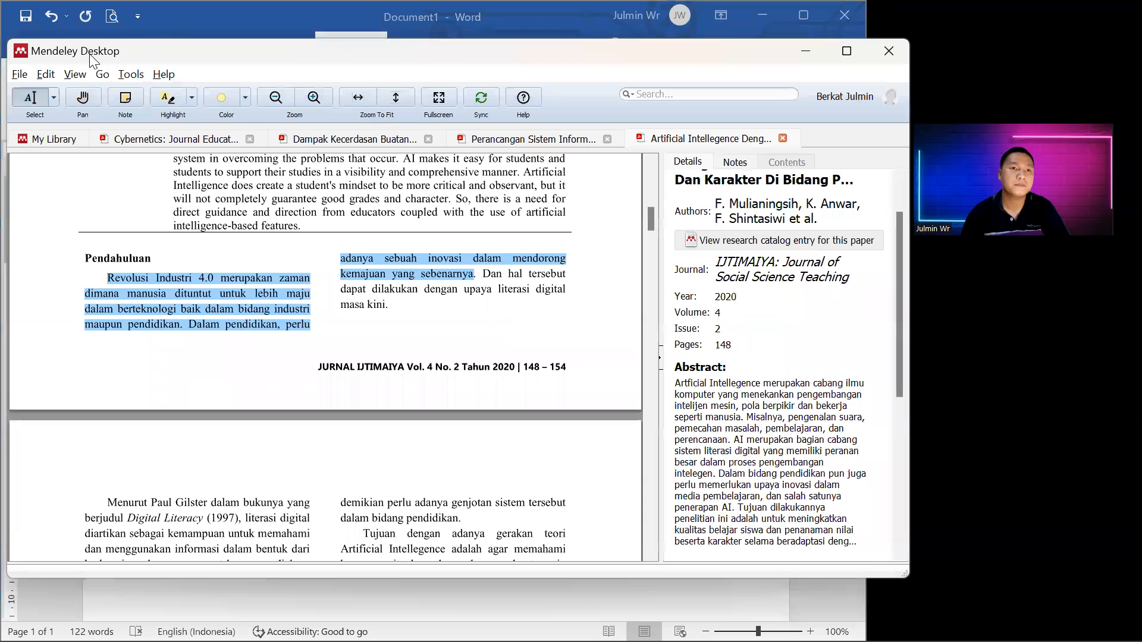
pyautogui.click(54, 139)
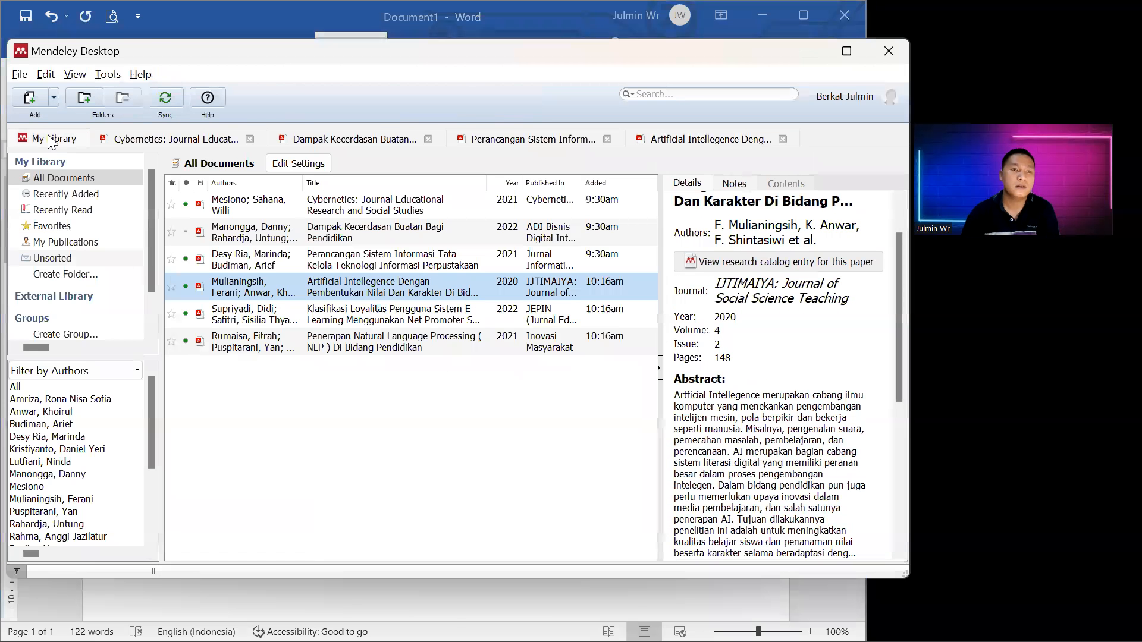
pyautogui.doubleClick(243, 315)
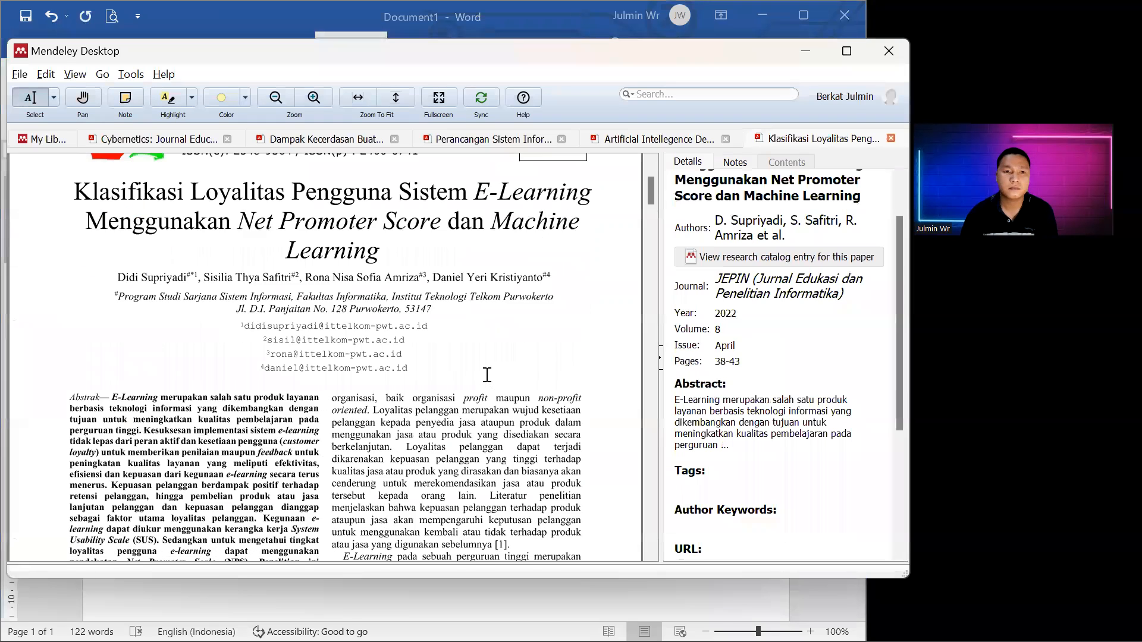
pyautogui.scroll(-3, 486, 375)
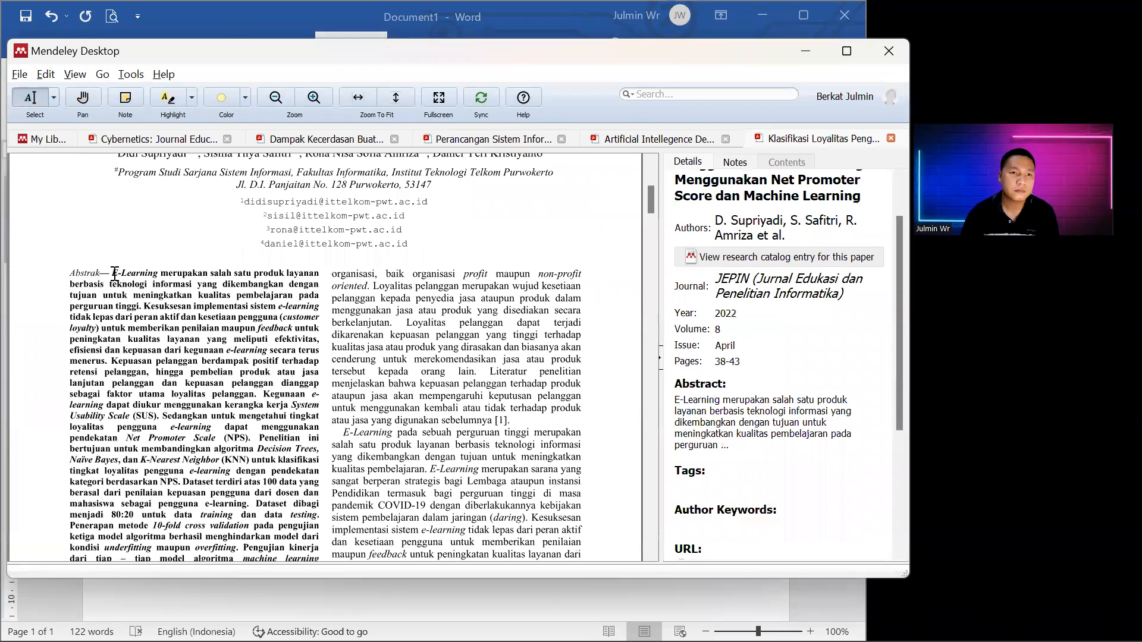
# Copy the first Abstrak sentence, from "E-Learning merupakan" to "perguruan tinggi", into the Word document's empty last paragraph
pyautogui.moveTo(112, 272); pyautogui.dragTo(139, 301)
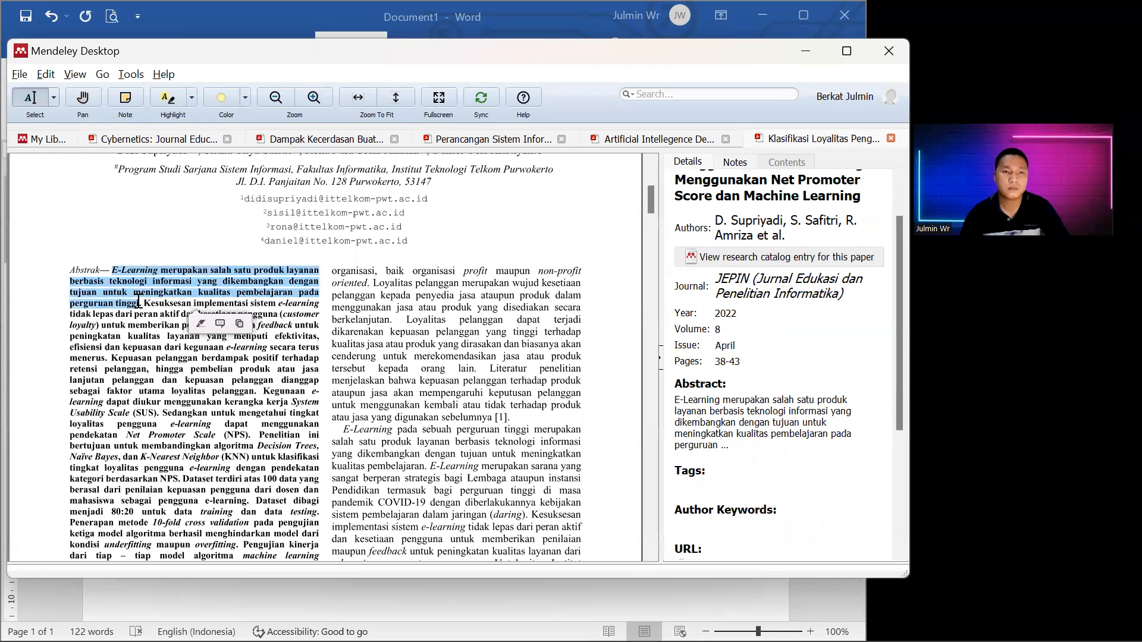
pyautogui.click(239, 324)
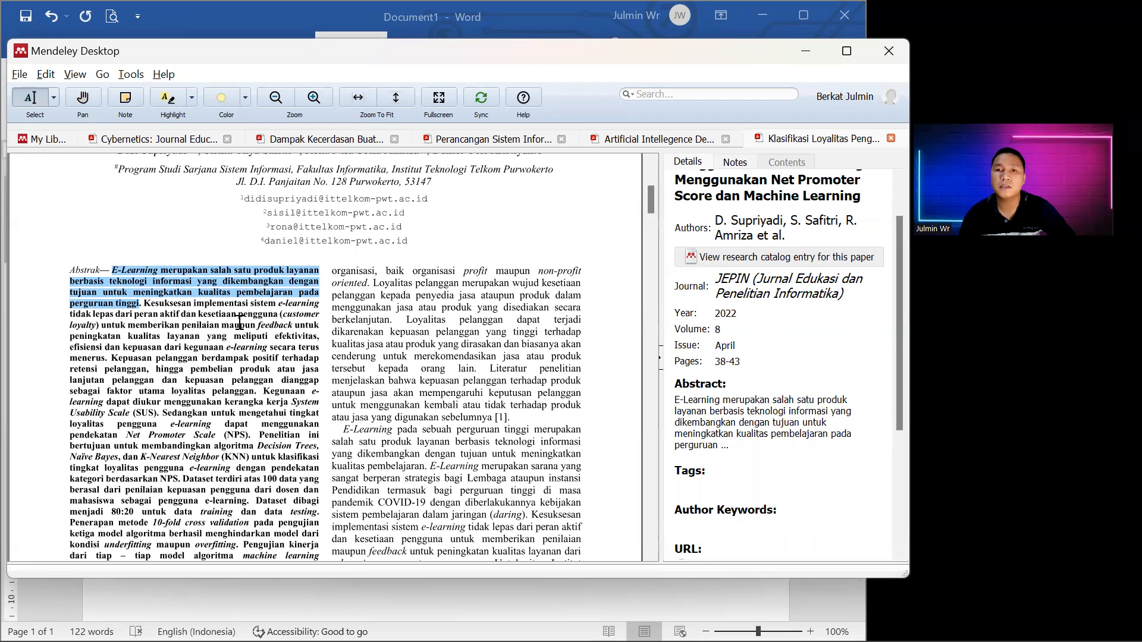
pyautogui.hotkey('alt', 'Tab')
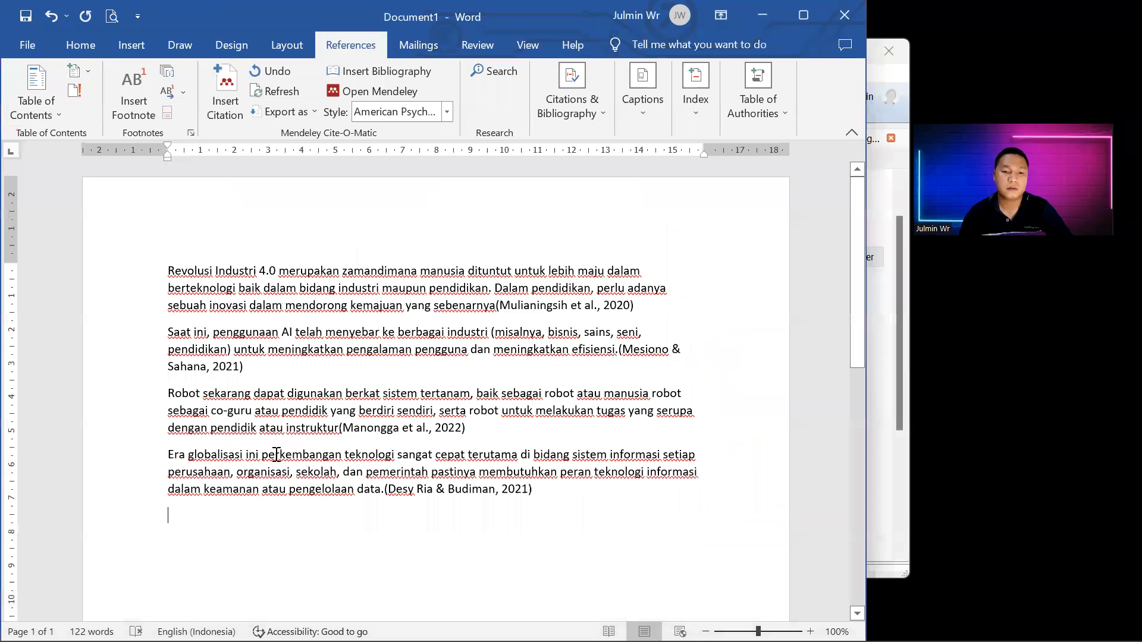
pyautogui.hotkey('ctrl', 'v')
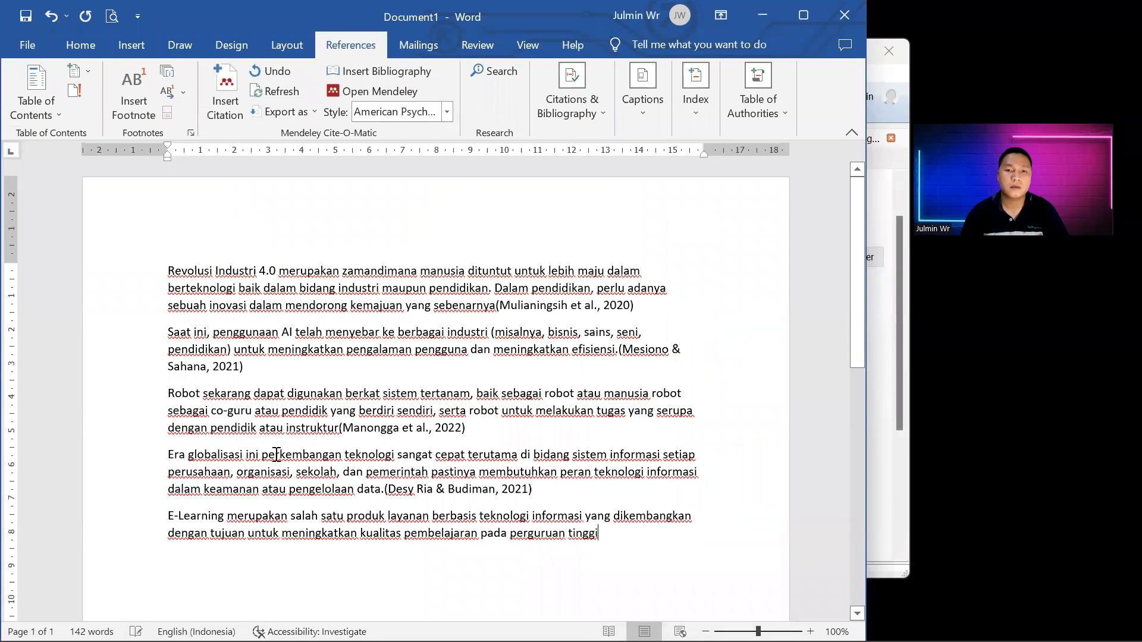
# Cite the "Klasifikasi Loyalitas Pengguna Sistem E-Learning" paper after "perguruan tinggi", searching the library for "jepin"
pyautogui.click(222, 114)
pyautogui.write('jepin')
pyautogui.press('Return')
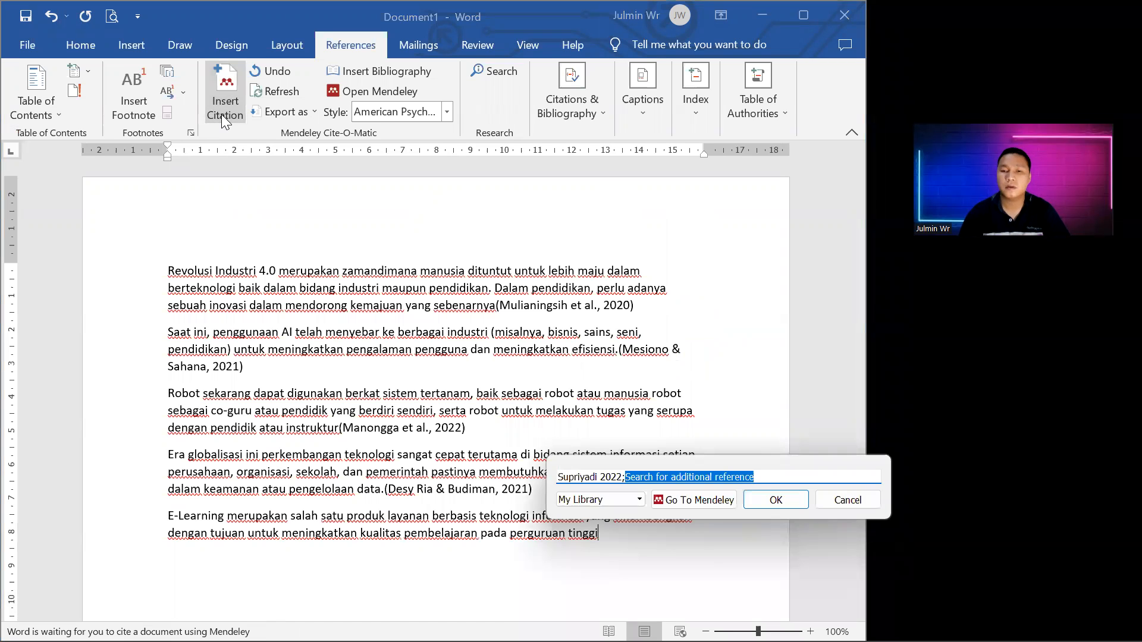
pyautogui.press('Return')
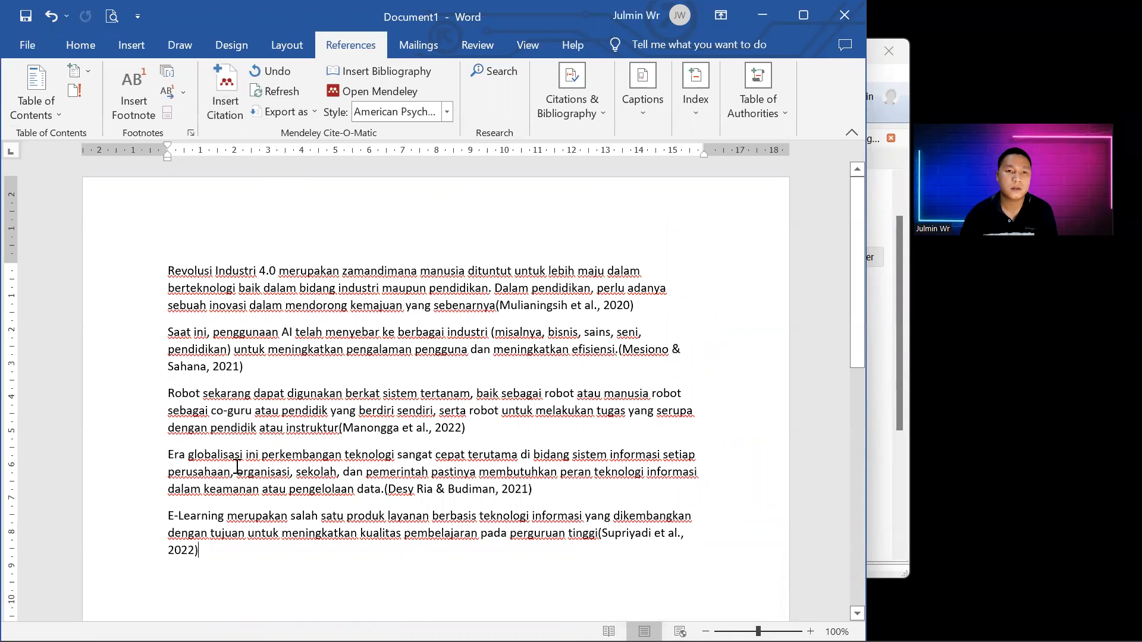
# Copy the first abstract sentence of "Penerapan Natural Language Processing ( NLP ) Di Bidang Pendidikan" from the Mendeley library into Word as a new last paragraph
pyautogui.hotkey('alt', 'Tab')
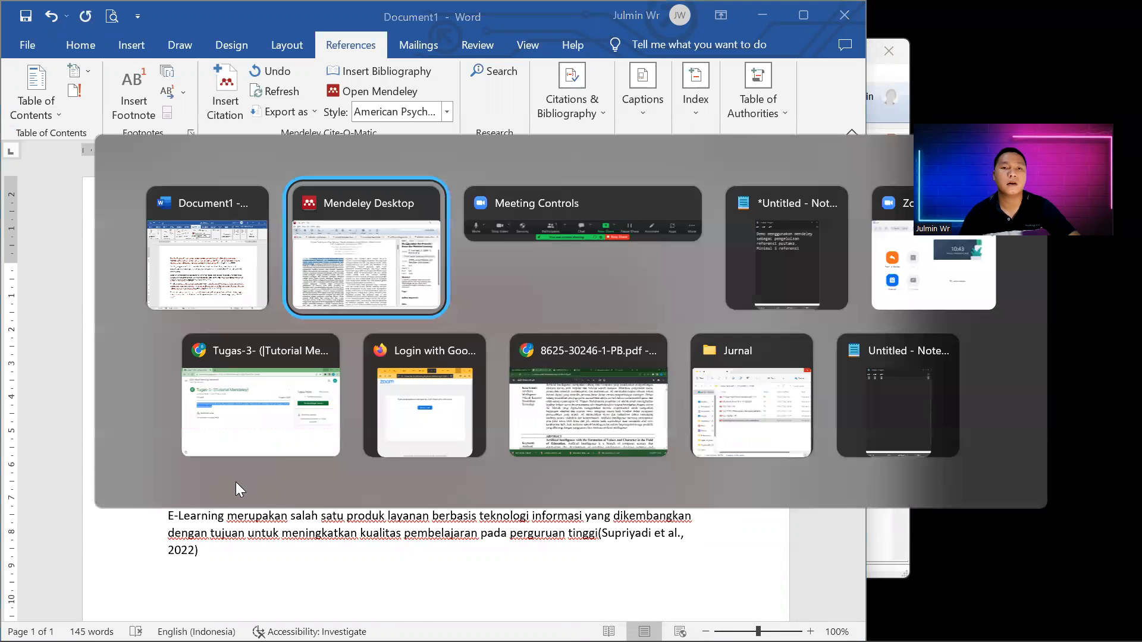
pyautogui.click(53, 143)
pyautogui.click(261, 342)
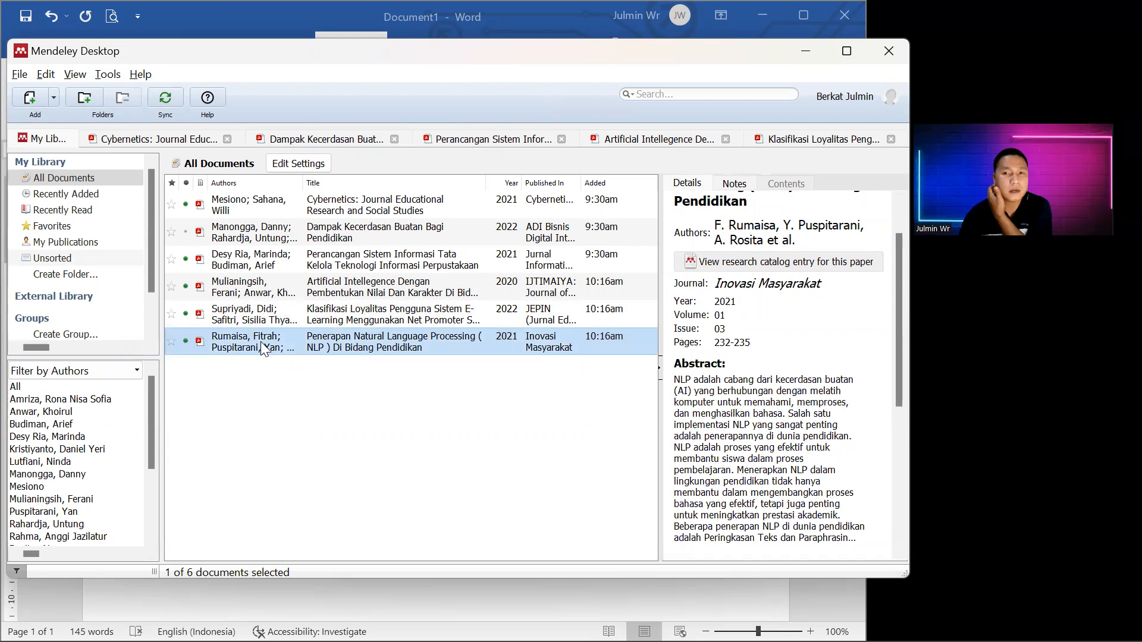
pyautogui.click(676, 384)
pyautogui.moveTo(676, 383); pyautogui.dragTo(771, 412)
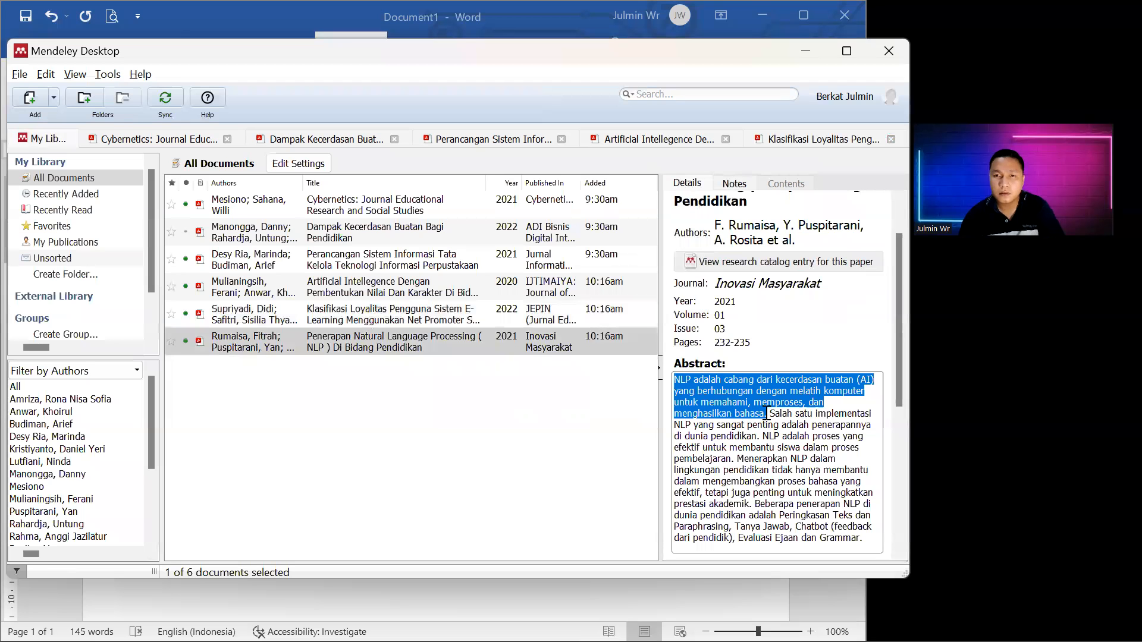
pyautogui.hotkey('alt', 'Tab')
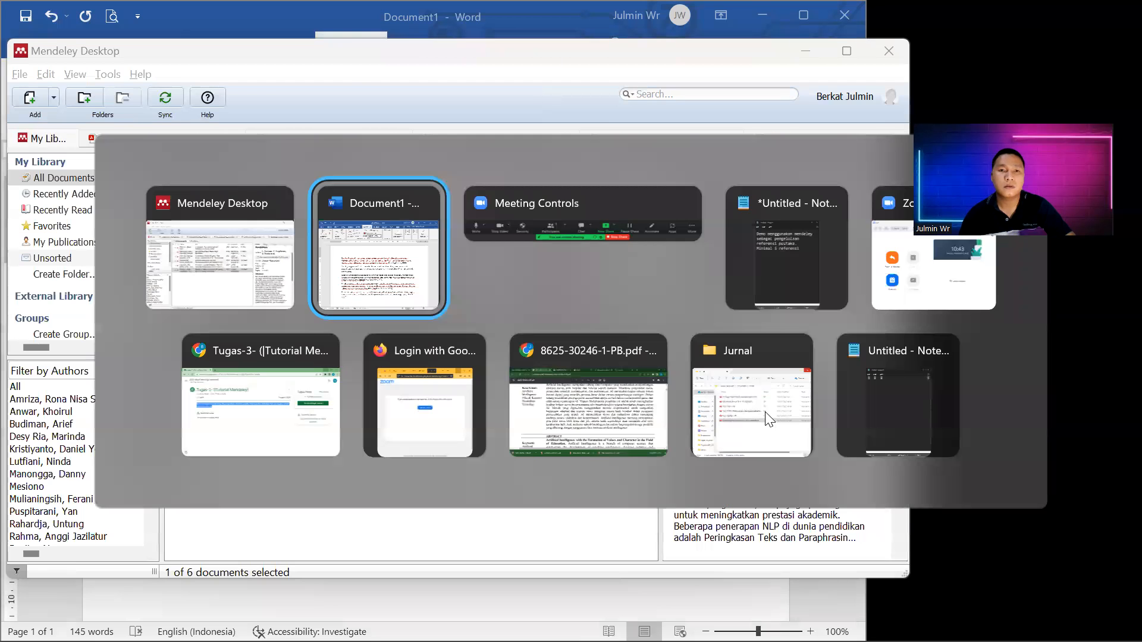
pyautogui.hotkey('ctrl', 'v')
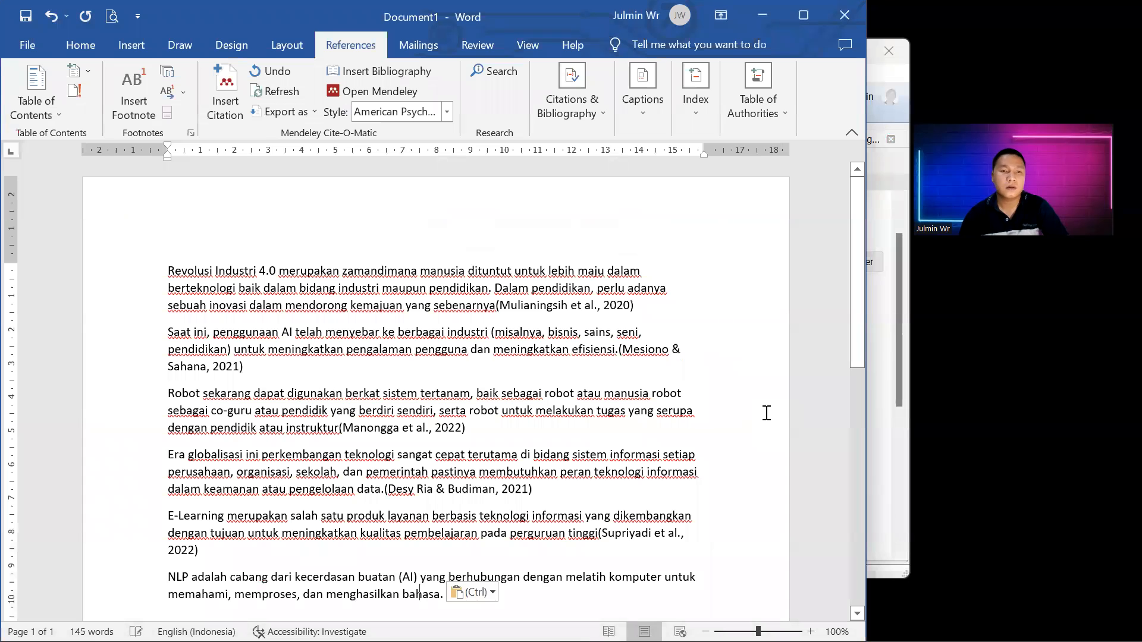
# Cite "Penerapan Natural Language Processing ( NLP ) Di Bidang Pendidikan" after "menghasilkan bahasa.", searching the library for "inovas"
pyautogui.hotkey('alt', 'Tab')
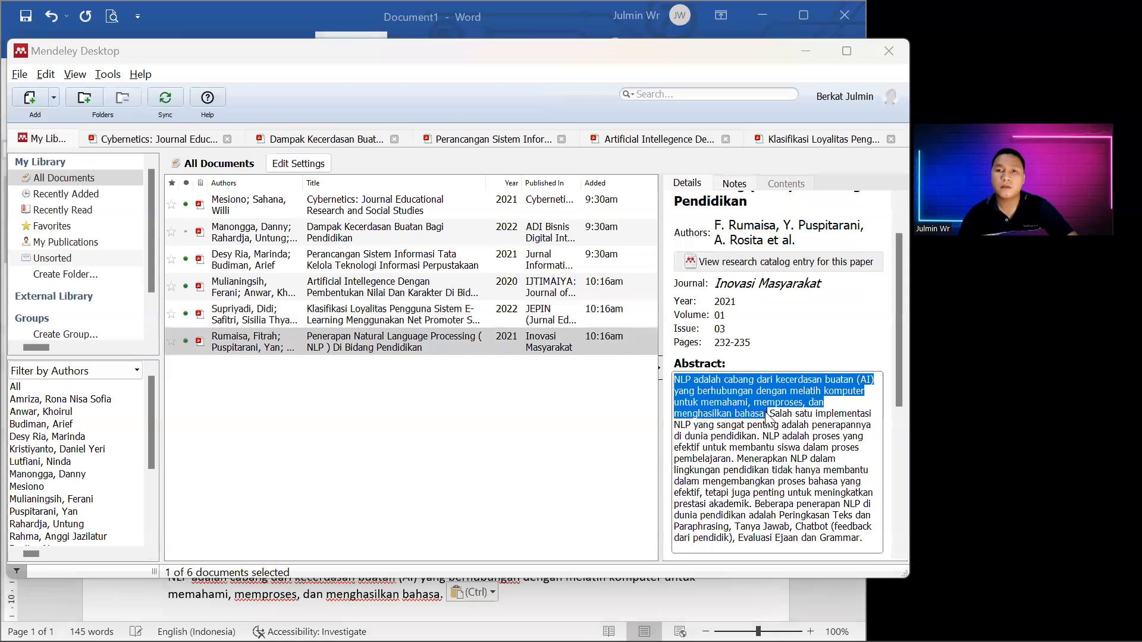
pyautogui.hotkey('alt', 'Tab')
pyautogui.click(226, 90)
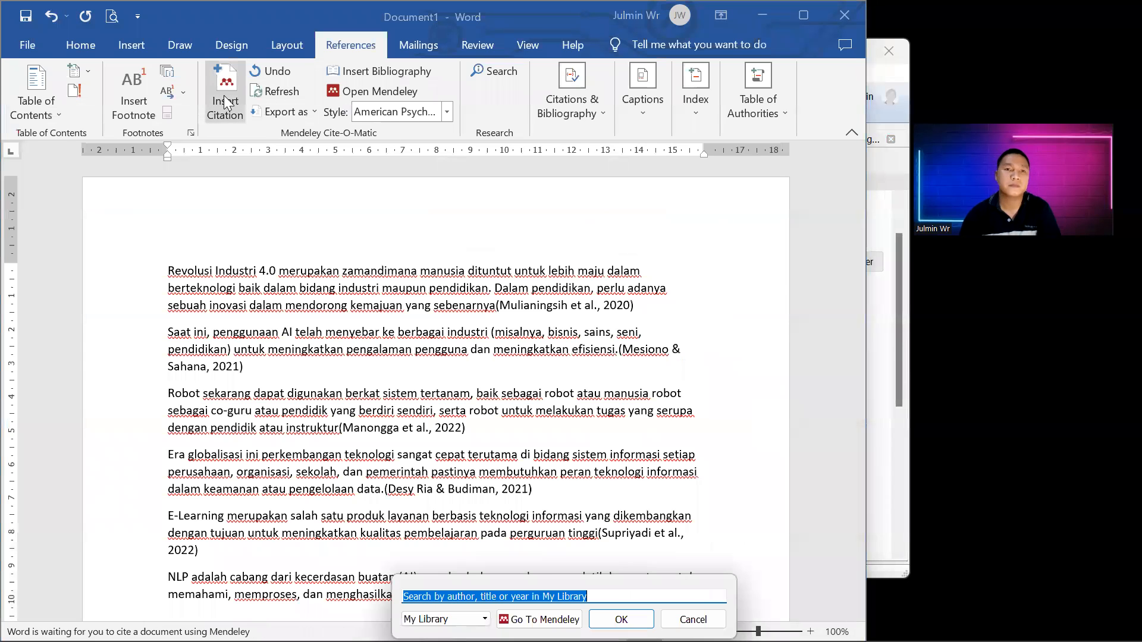
pyautogui.write('inovas')
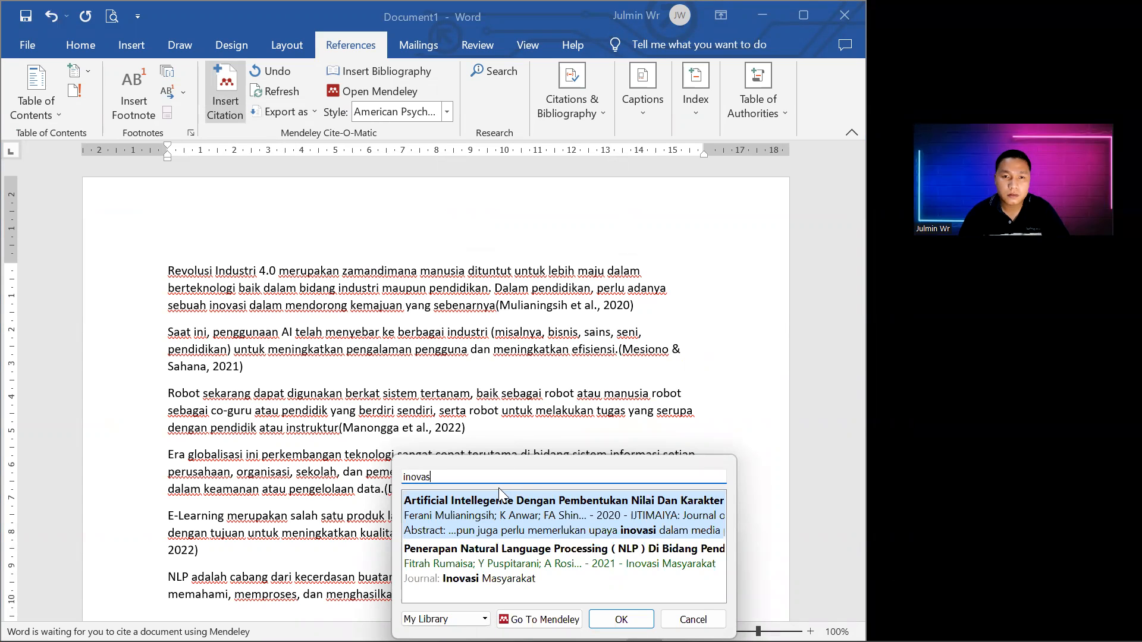
pyautogui.click(489, 574)
pyautogui.click(621, 500)
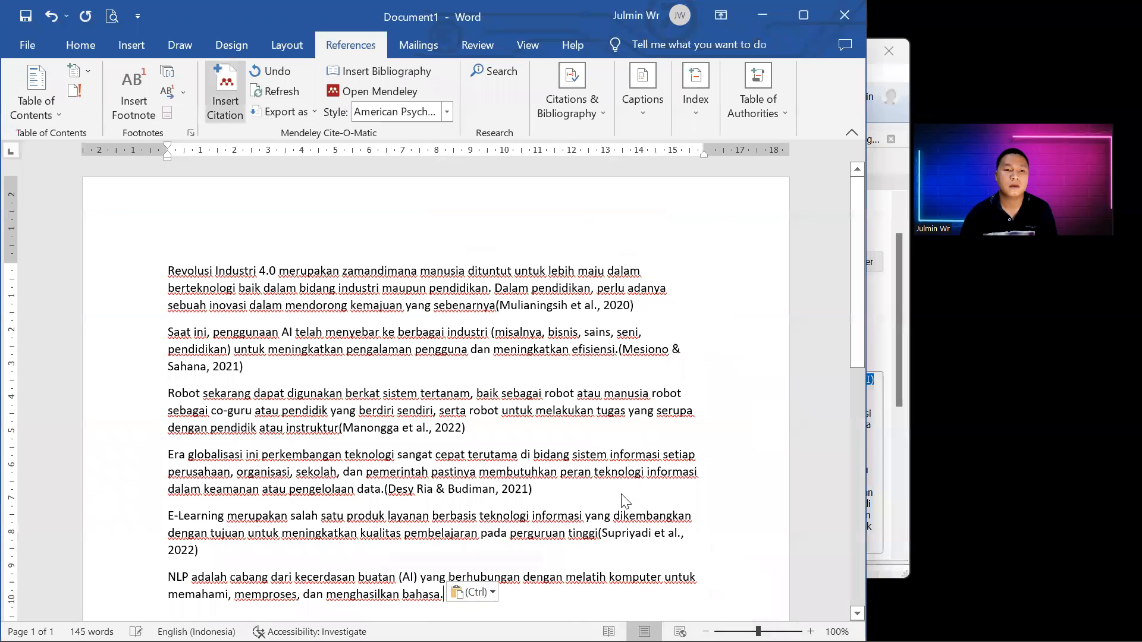
# Justify all the document's paragraphs and place the cursor at the end of the NLP paragraph
pyautogui.scroll(-4, 601, 494)
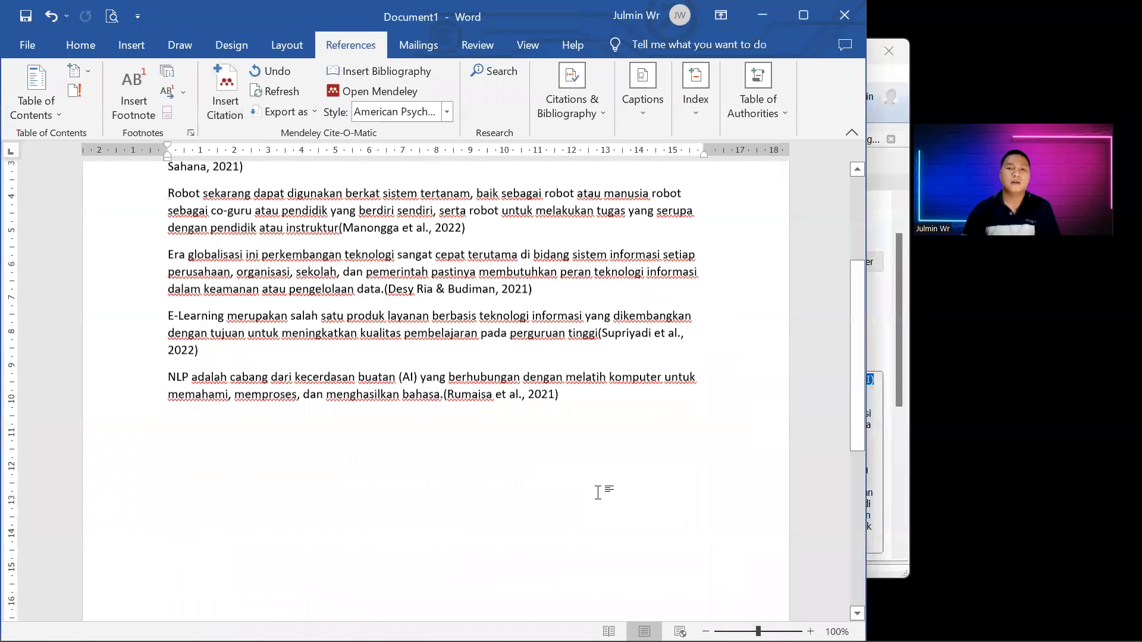
pyautogui.scroll(3, 600, 493)
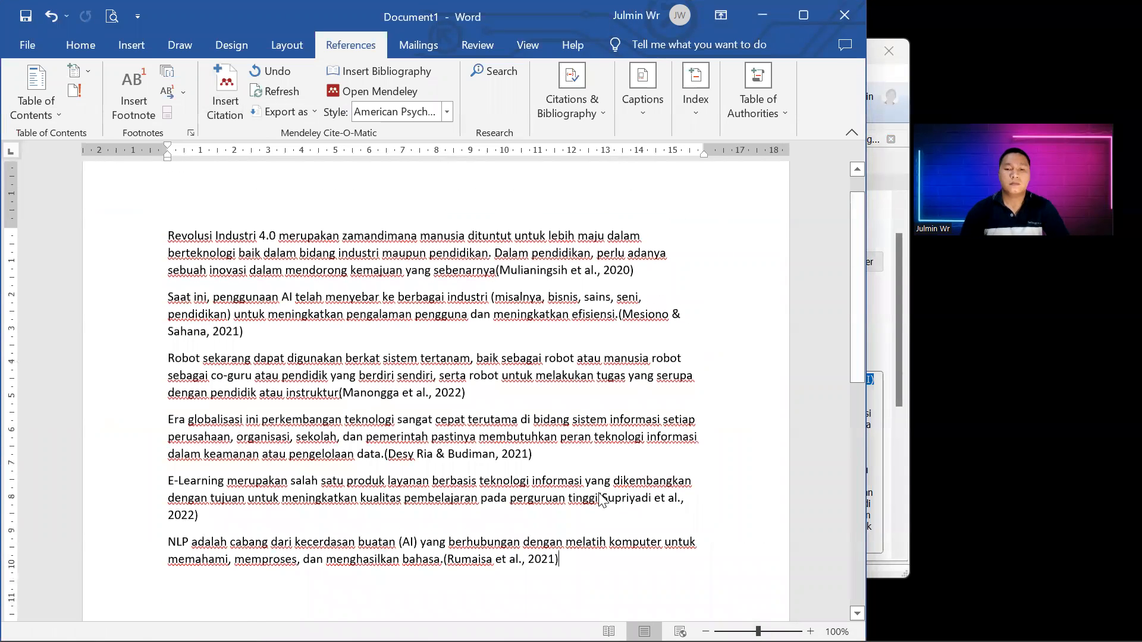
pyautogui.hotkey('ctrl', 'a')
pyautogui.hotkey('ctrl', 'j')
pyautogui.click(619, 564)
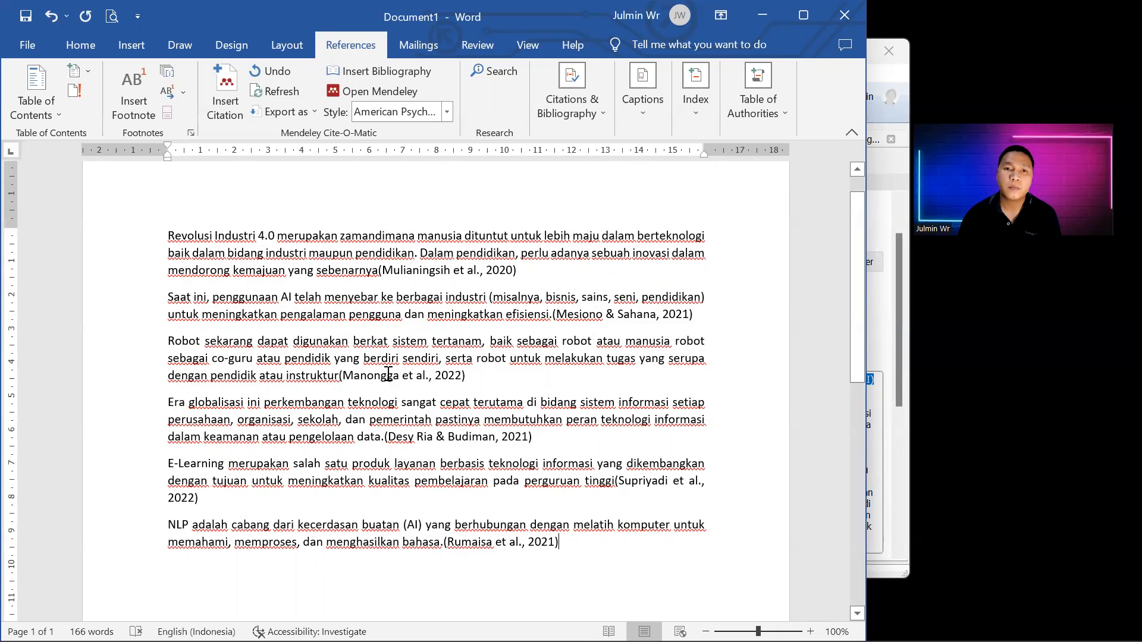
pyautogui.scroll(-8, 526, 524)
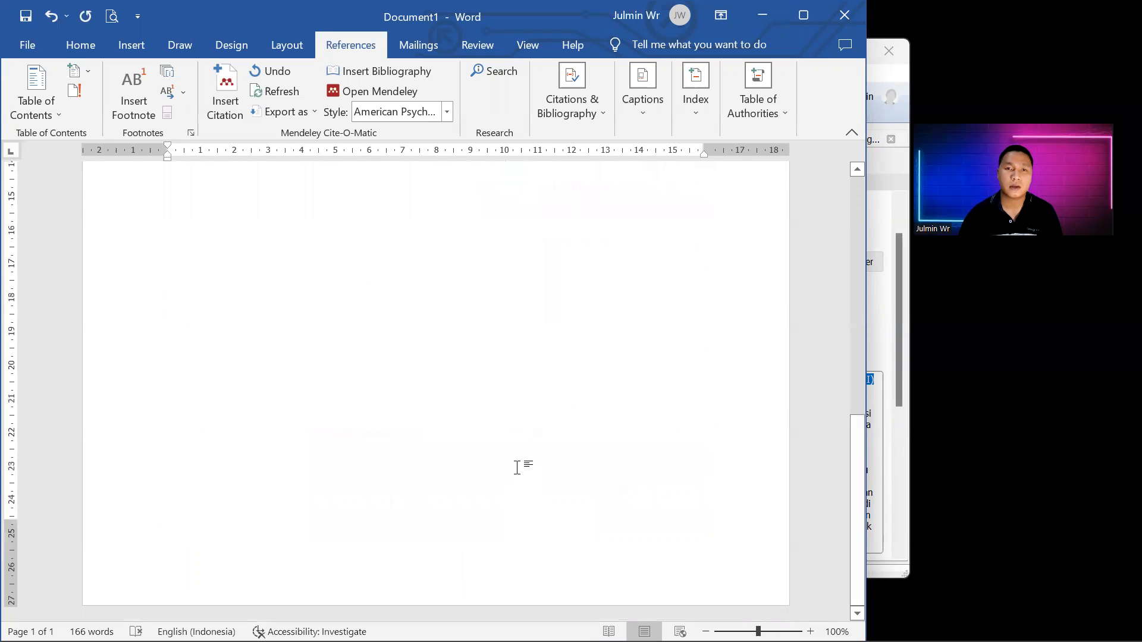
# Start a new page after the NLP paragraph and add the centred heading "DAFTAR PUSTAKA" with an empty left-aligned line below it
pyautogui.scroll(4, 523, 464)
pyautogui.hotkey('ctrl', 'Return')
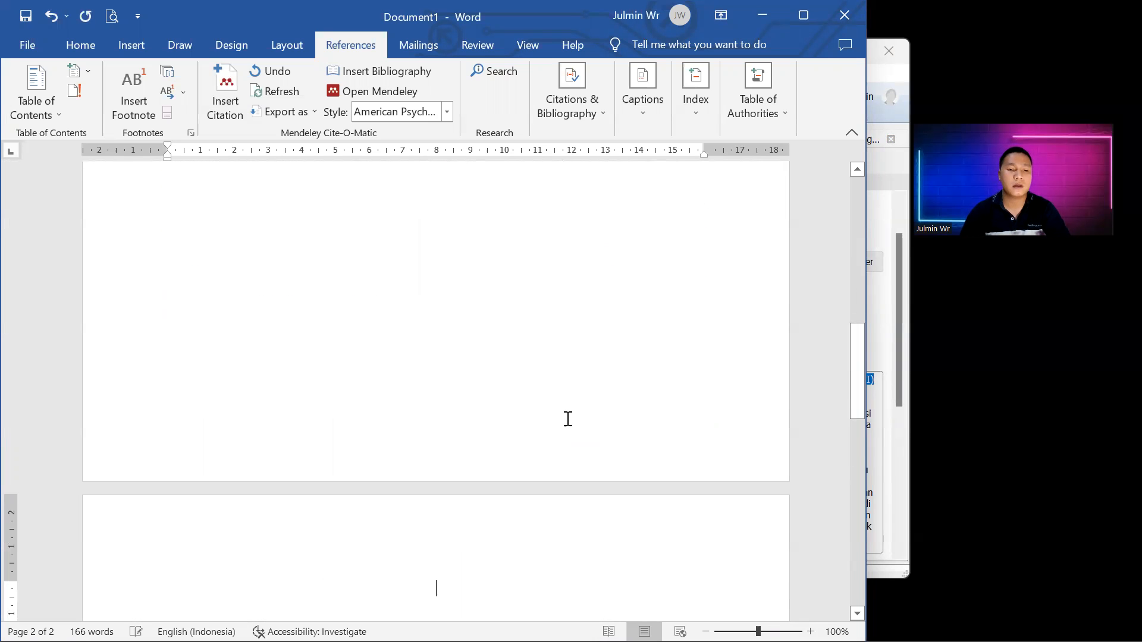
pyautogui.write('DAFTAR PUSTAKA')
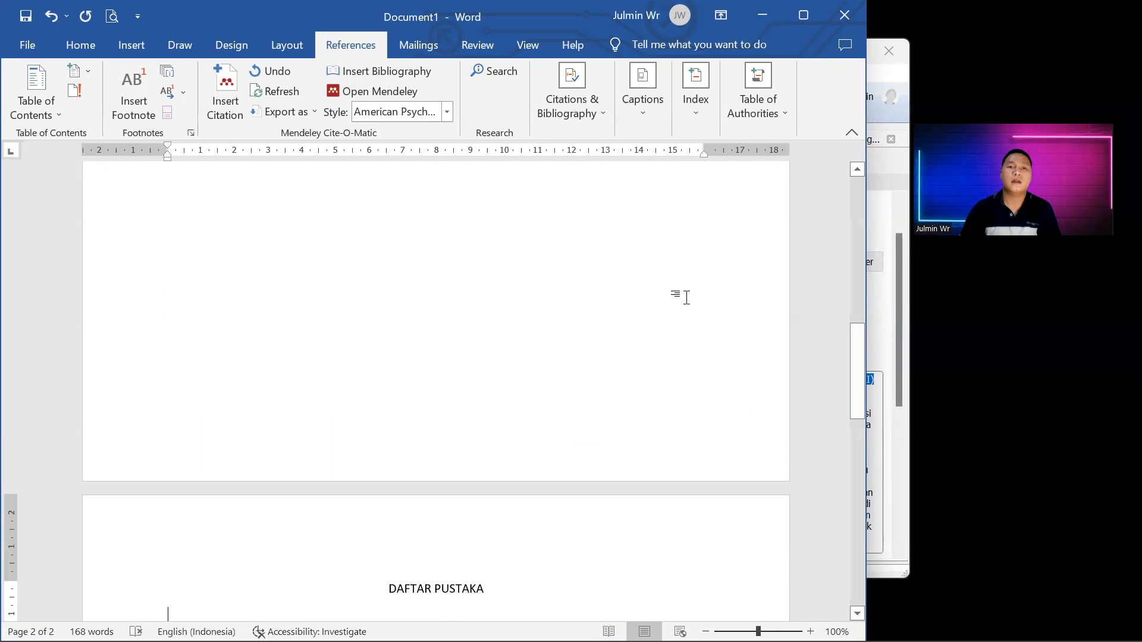
# Insert the Mendeley bibliography of all cited papers on the empty line below the "DAFTAR PUSTAKA" heading
pyautogui.scroll(10, 680, 296)
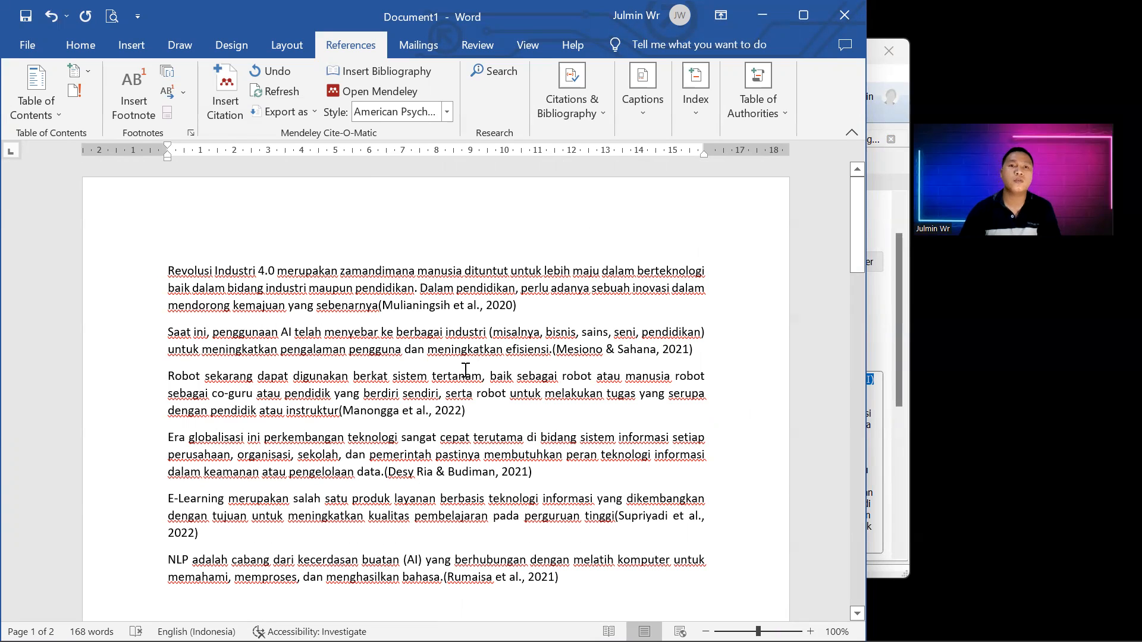
pyautogui.click(338, 77)
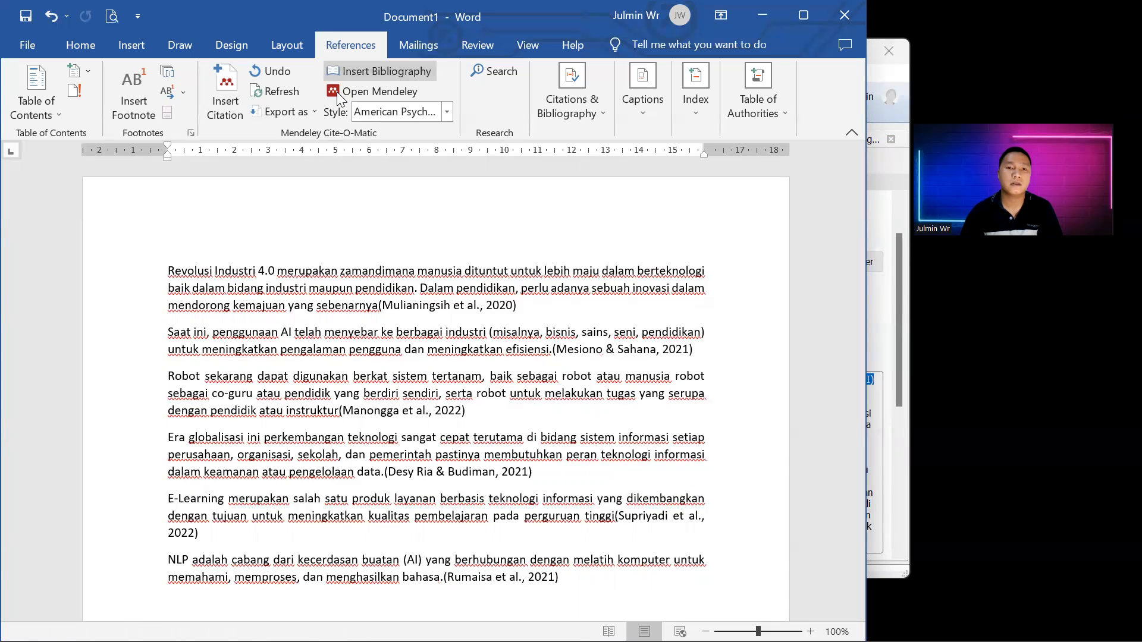
pyautogui.scroll(-3, 461, 339)
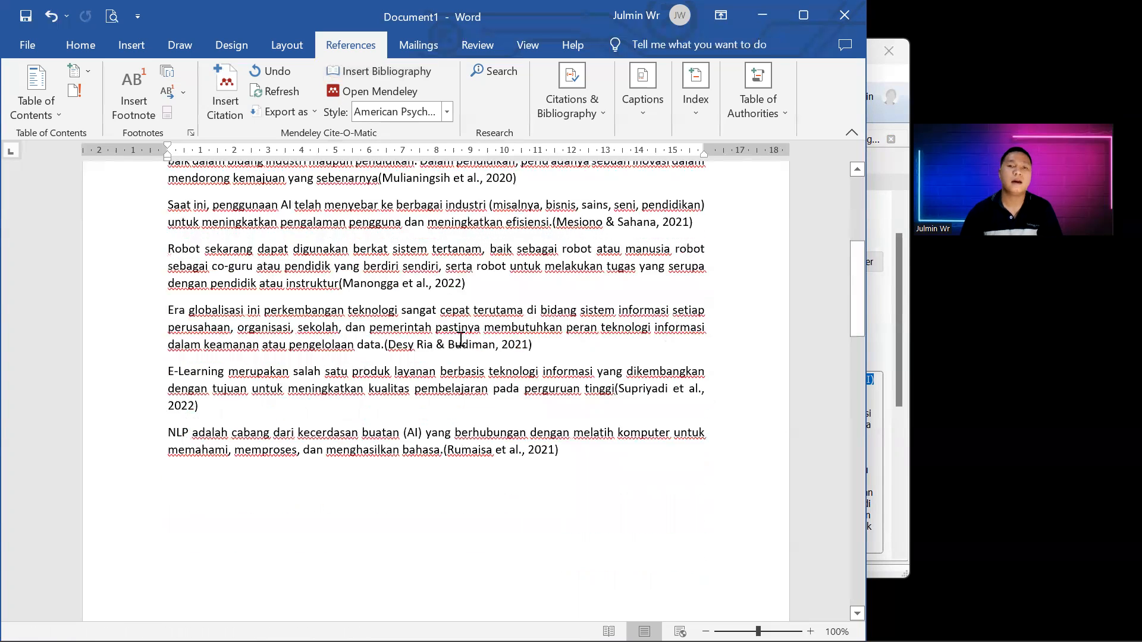
pyautogui.scroll(-10, 461, 339)
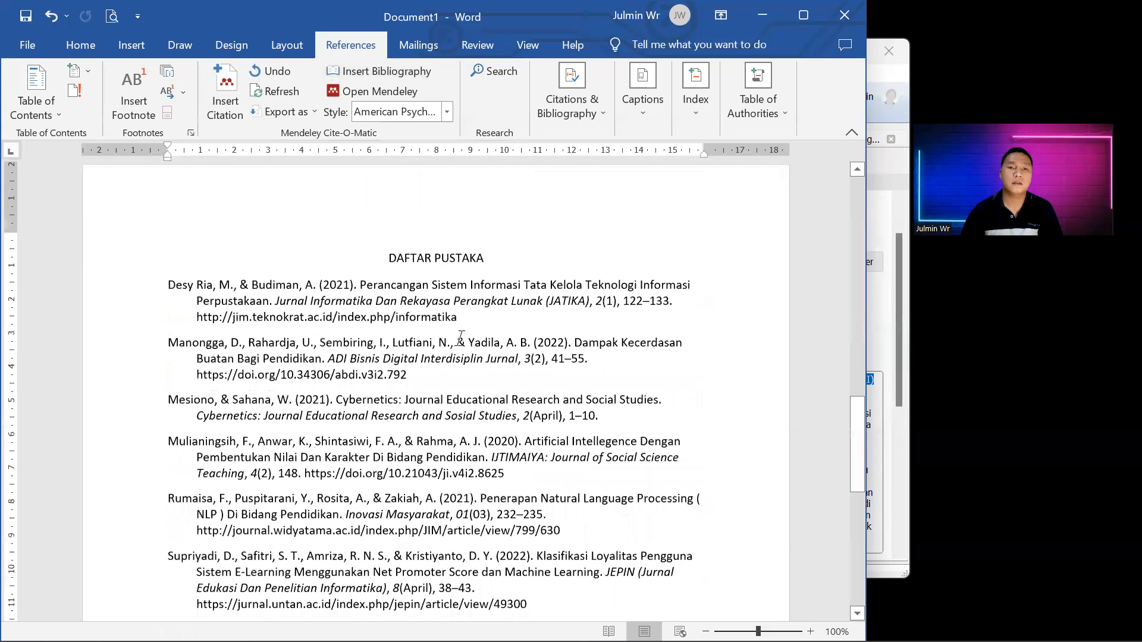
pyautogui.scroll(-1, 461, 338)
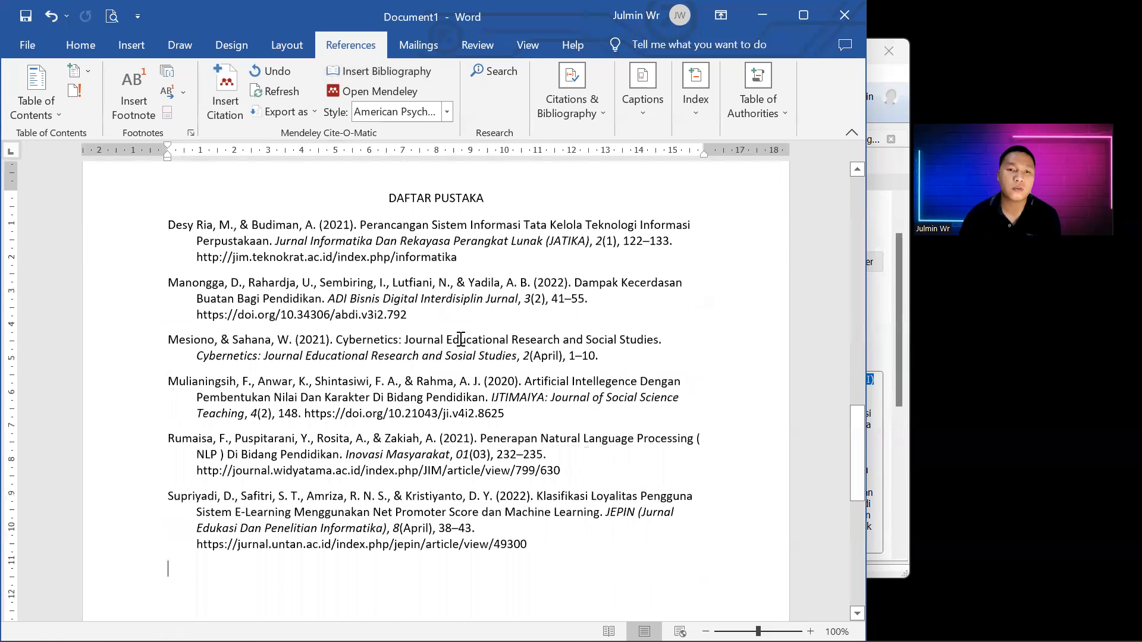
# Compare the in-text citations on the first page with the entries in the bibliography on the second page
pyautogui.scroll(10, 462, 261)
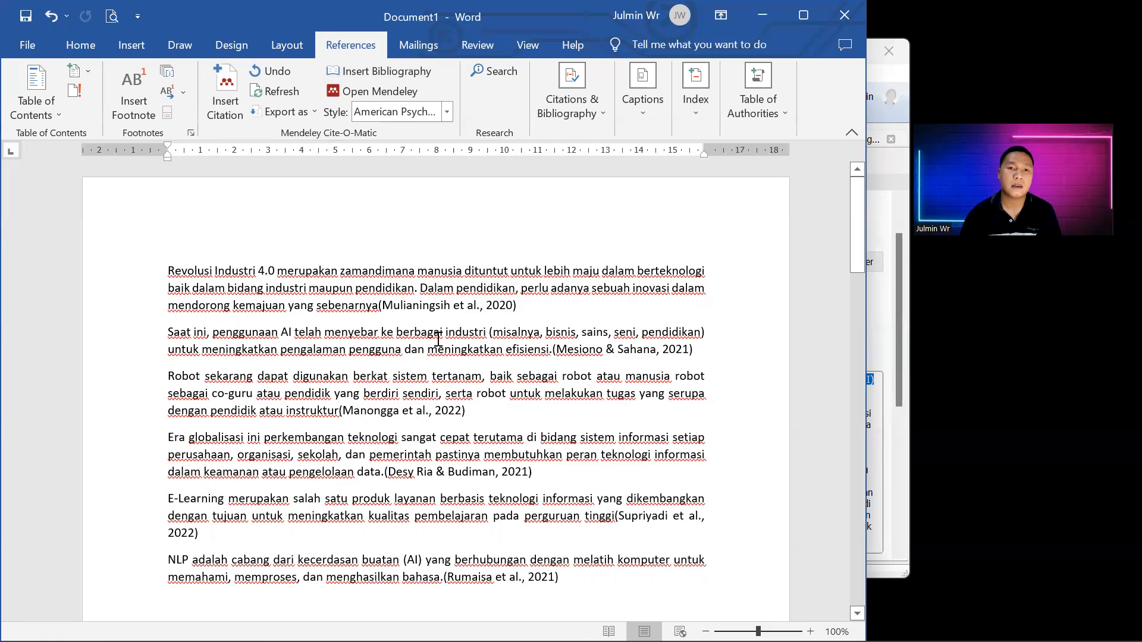
pyautogui.scroll(-1, 399, 409)
pyautogui.scroll(-10, 400, 409)
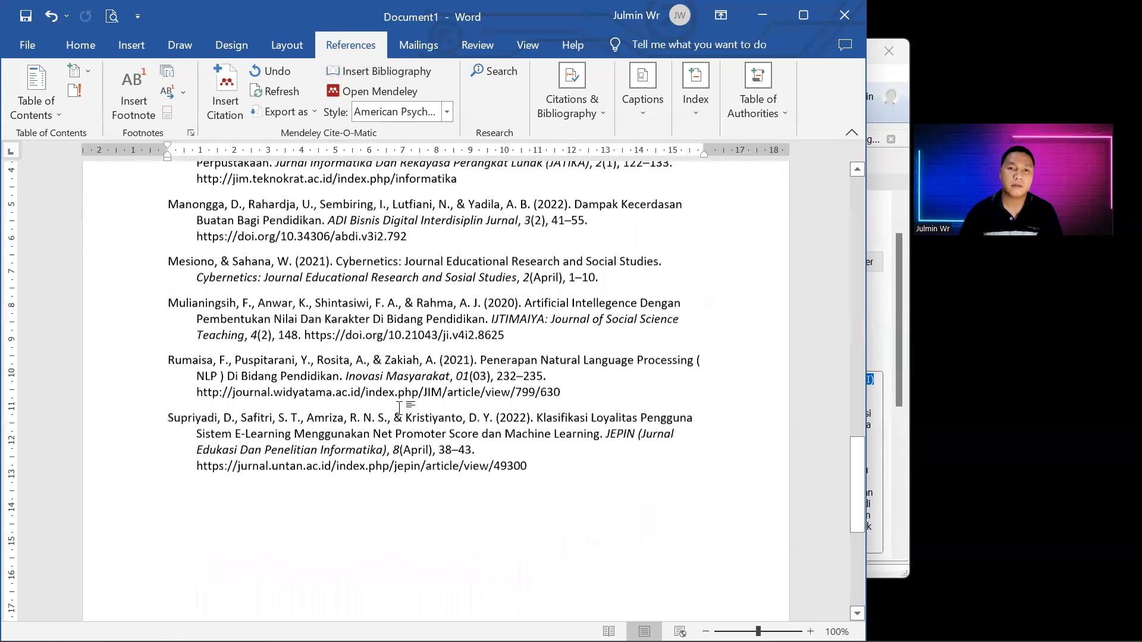
pyautogui.scroll(3, 399, 409)
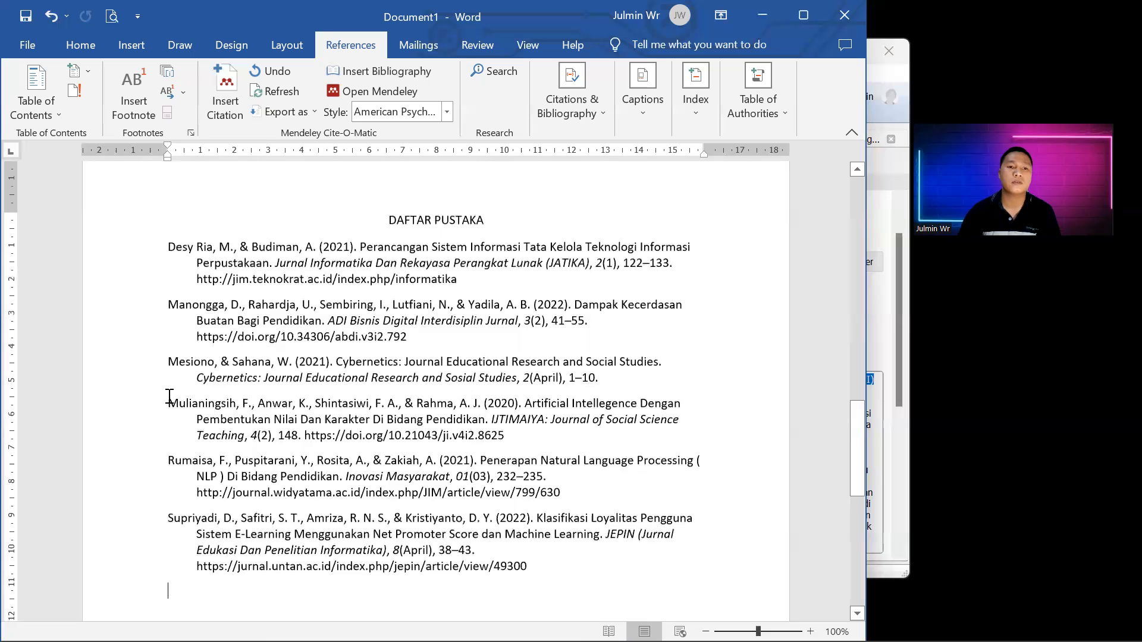
pyautogui.scroll(12, 356, 344)
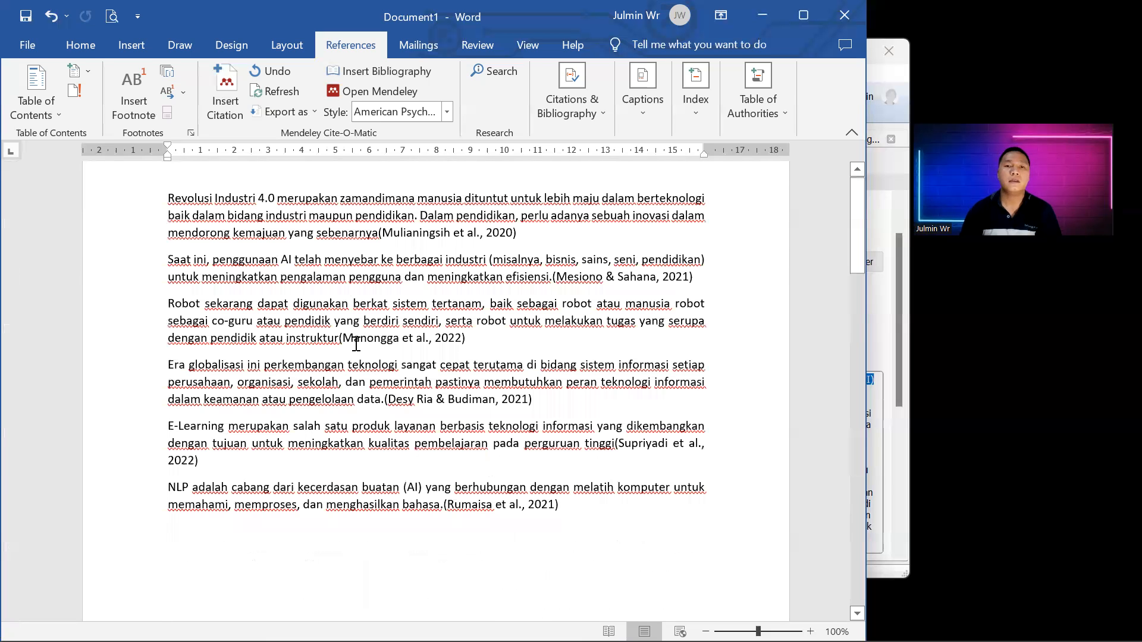
pyautogui.scroll(2, 355, 344)
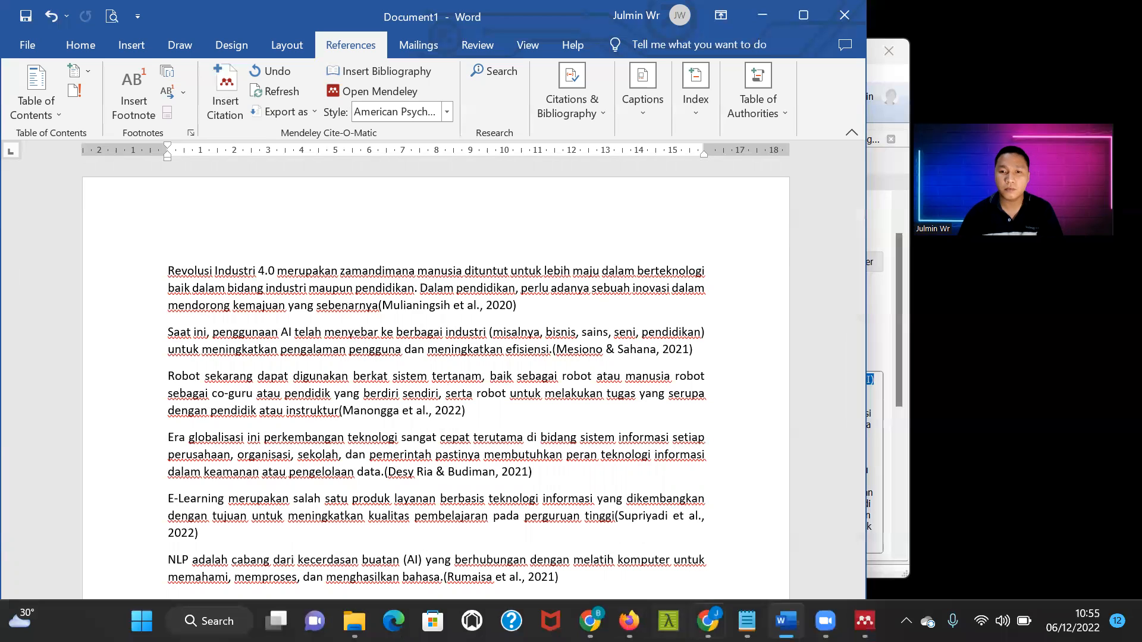
pyautogui.moveTo(786, 621)
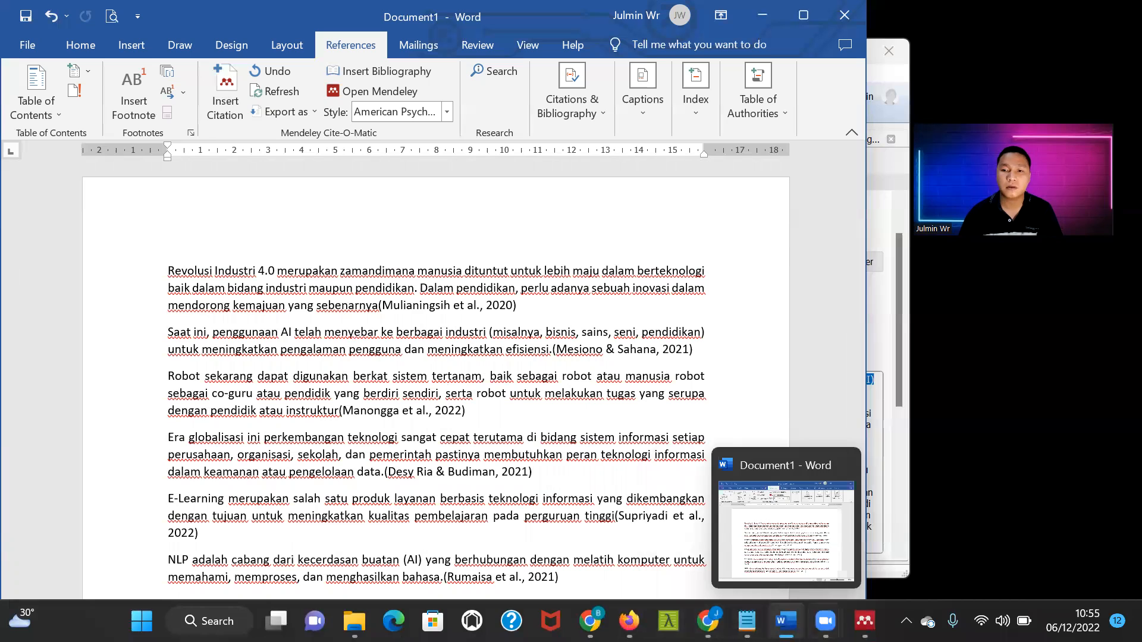